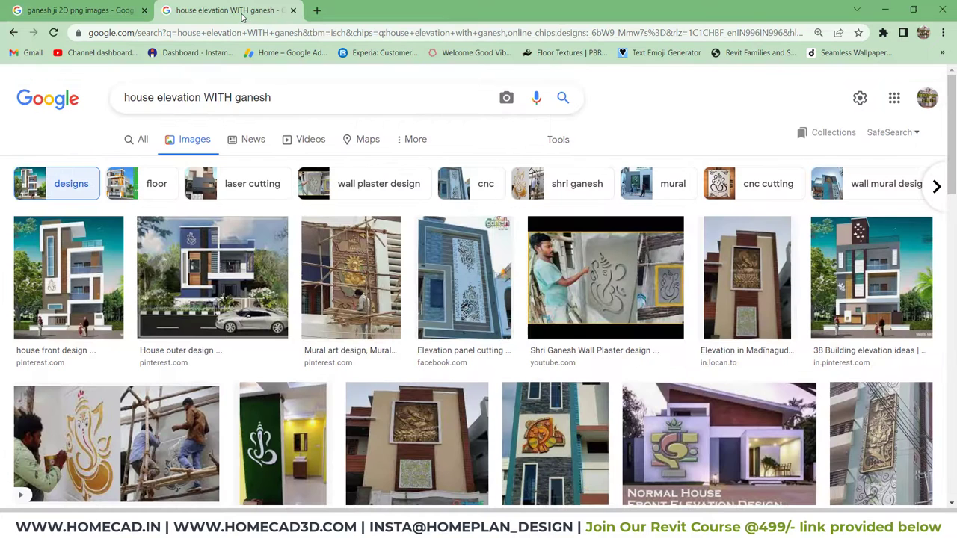
Preview 'house elevation with ganesh' images, such as the Shri Ganesh wall plaster and 38 Building elevation ideas
left_click(235, 12)
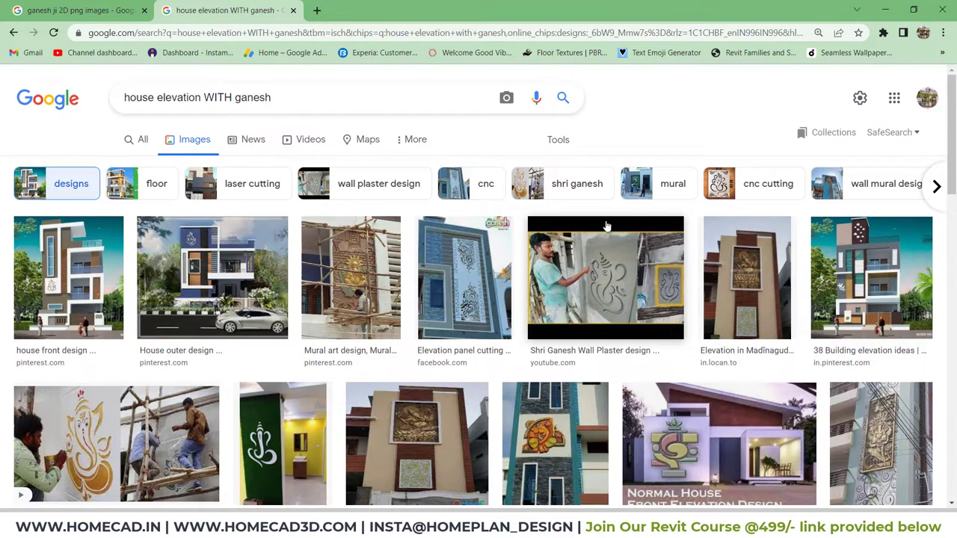
left_click(245, 258)
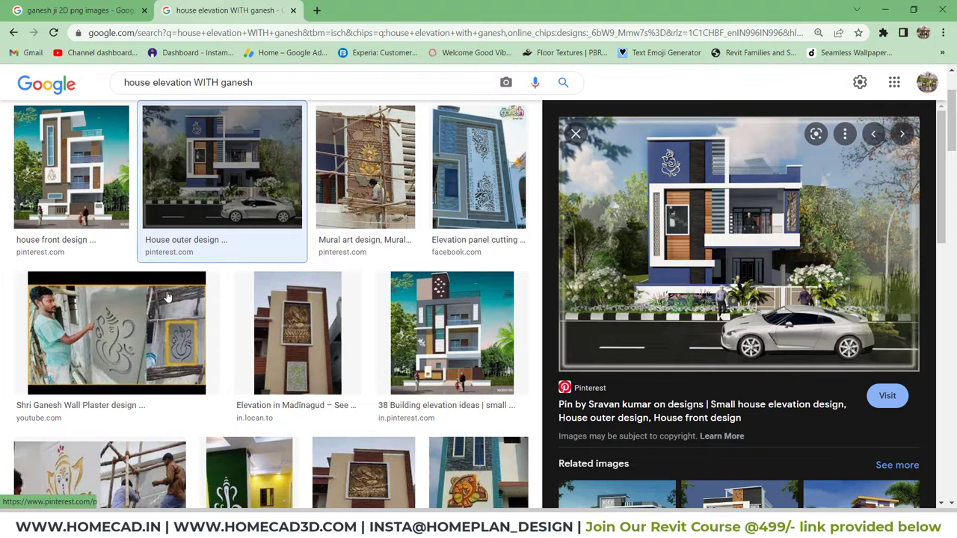
left_click(394, 306)
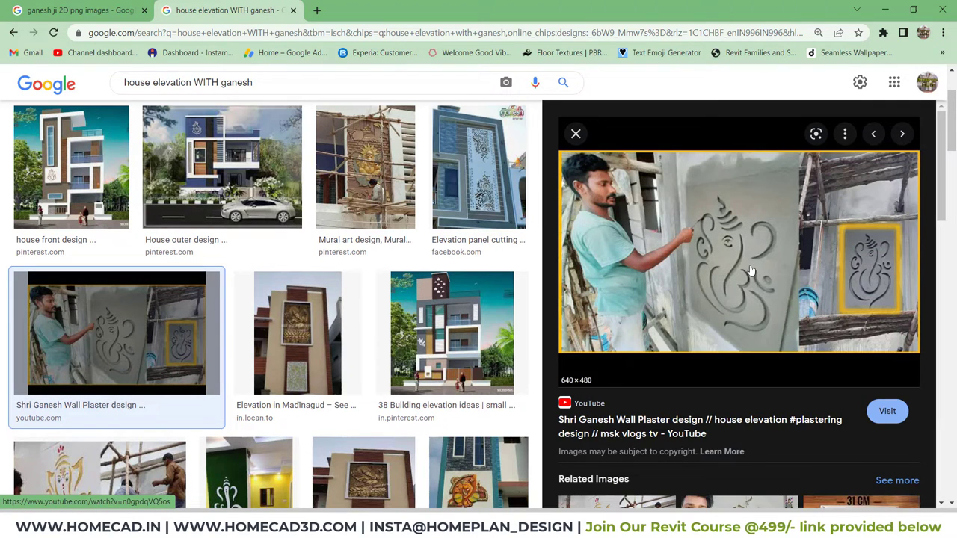
left_click(96, 172)
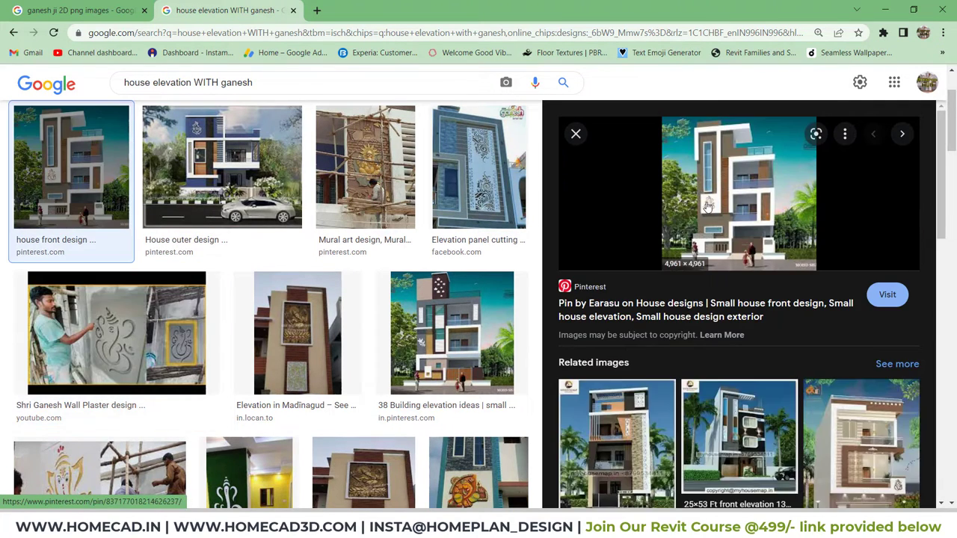
left_click(531, 318)
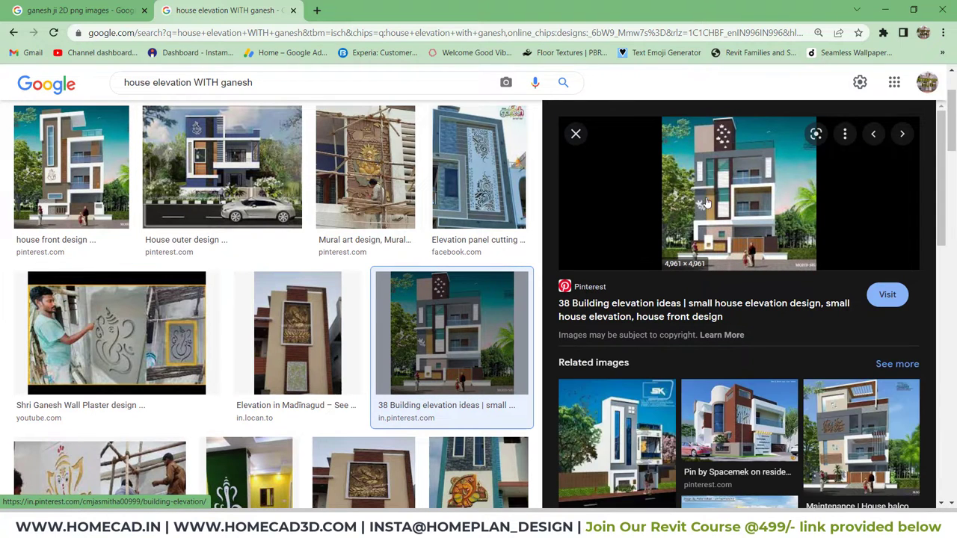
scroll(448, 314, "down", 3)
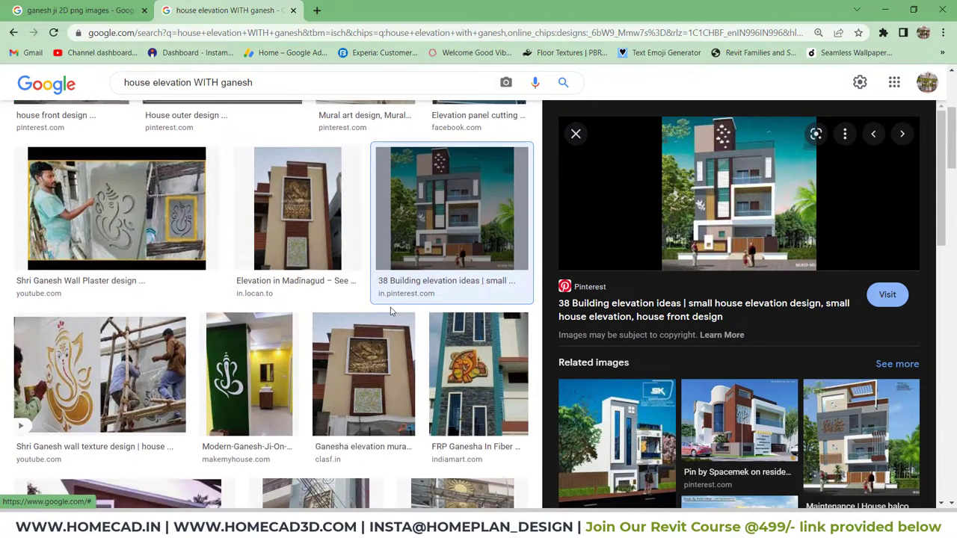
scroll(476, 315, "down", 1)
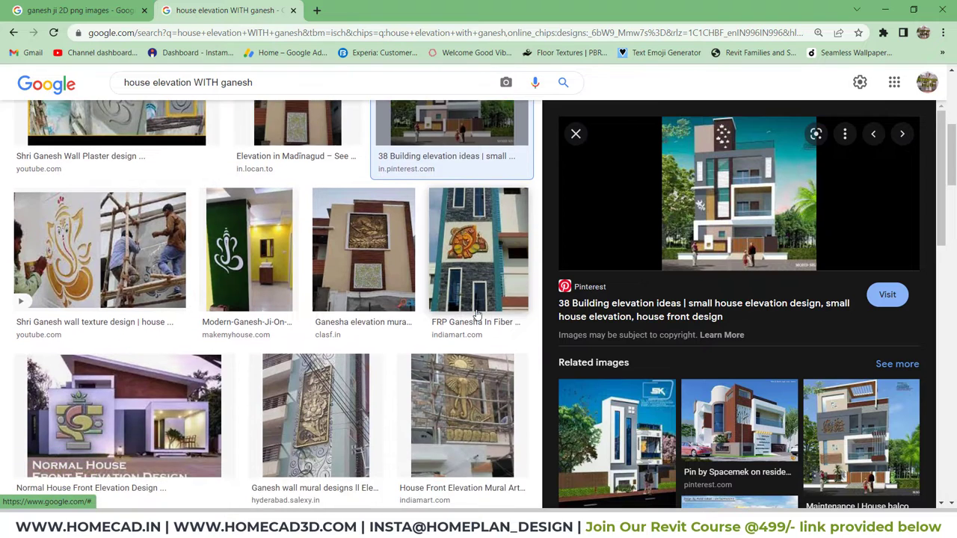
scroll(476, 314, "down", 1)
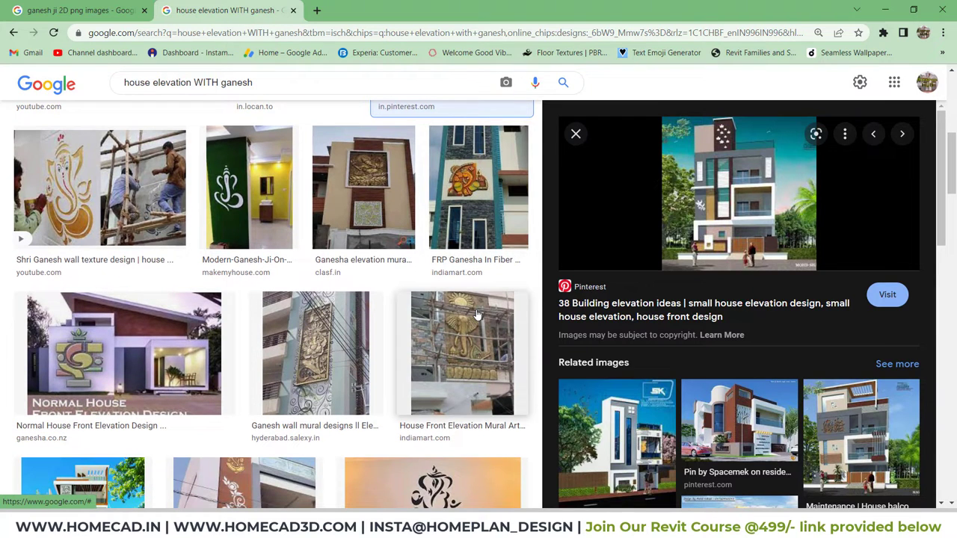
scroll(485, 311, "down", 2)
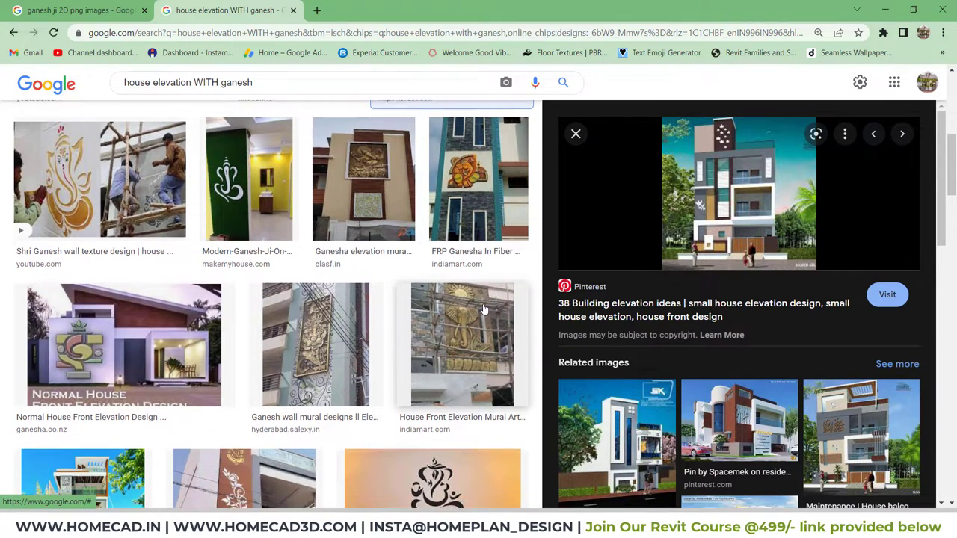
Back in the Ganesh 2D PNG results, inspect the lord ganesha vector line-art image
left_click(82, 10)
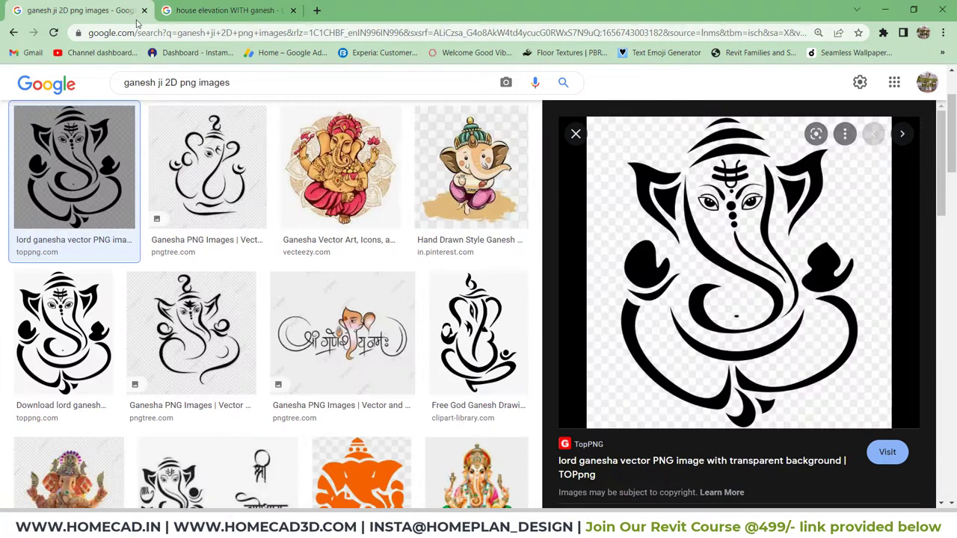
scroll(139, 102, "up", 3)
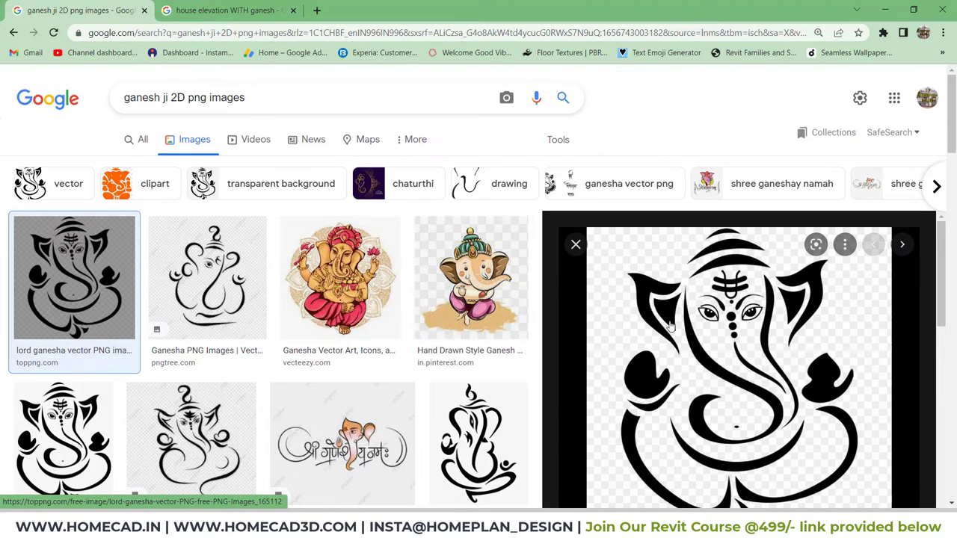
scroll(783, 292, "down", 2)
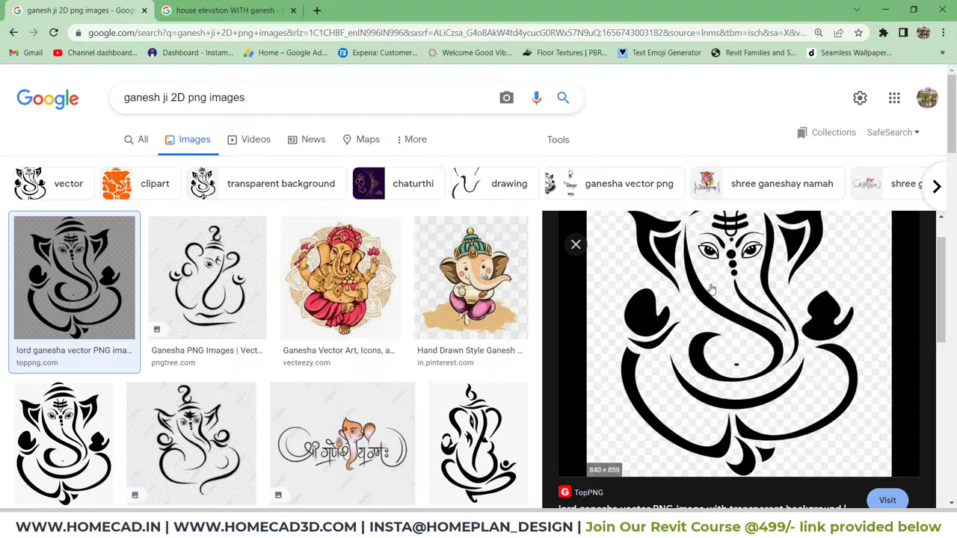
scroll(712, 288, "up", 2)
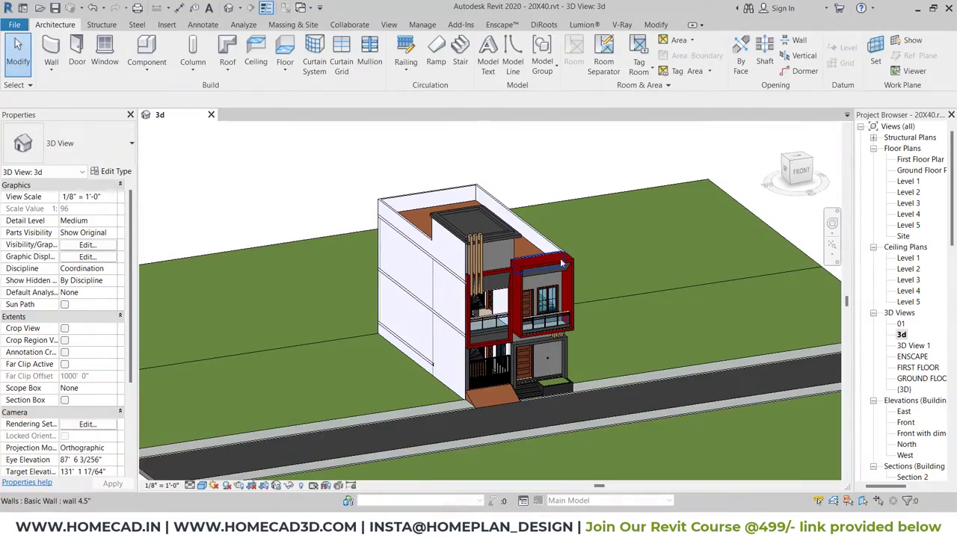
Zoom the 3D view onto the upper front wall by the wooden fins and show the Insert Decal options
middle_click_drag(613, 269, 480, 262, "shift")
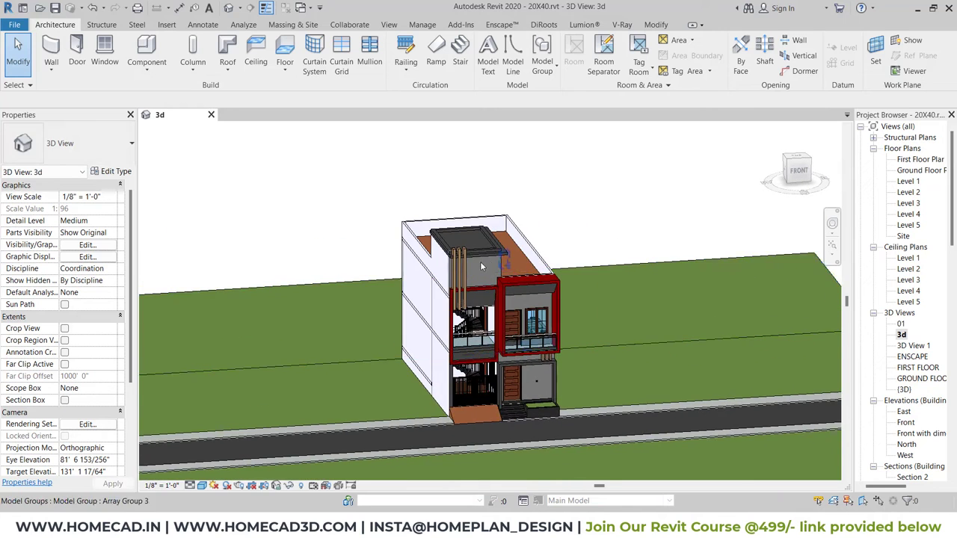
scroll(479, 261, "up", 3)
scroll(479, 261, "up", 2)
left_click_drag(515, 250, 426, 309)
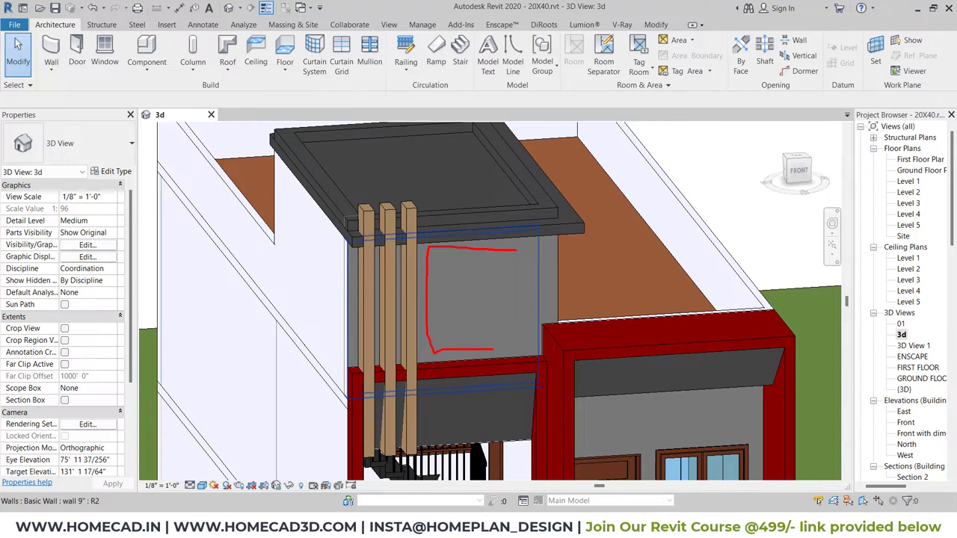
mouse_move(493, 349)
left_mouse_down()
mouse_move(524, 248)
mouse_move(440, 351)
left_mouse_up()
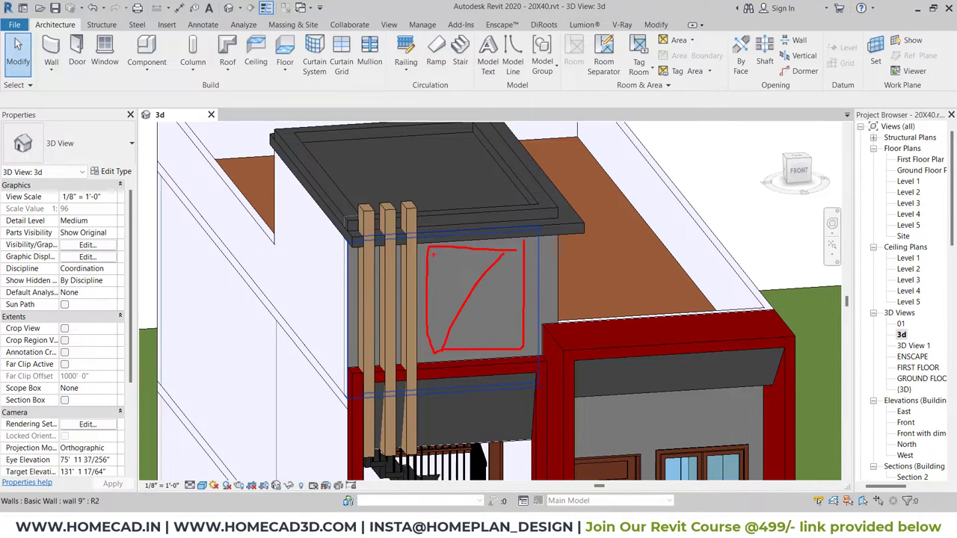
left_click_drag(432, 254, 520, 350)
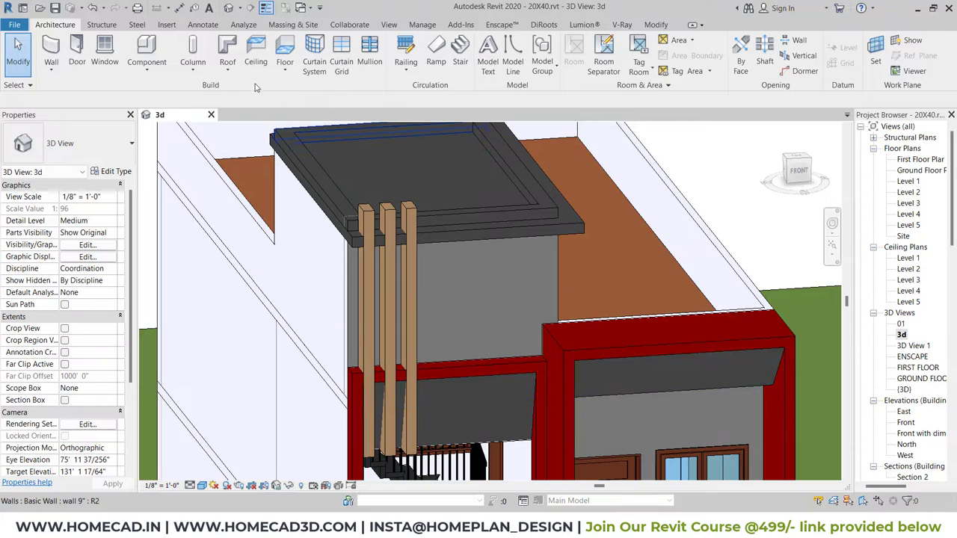
left_click(167, 25)
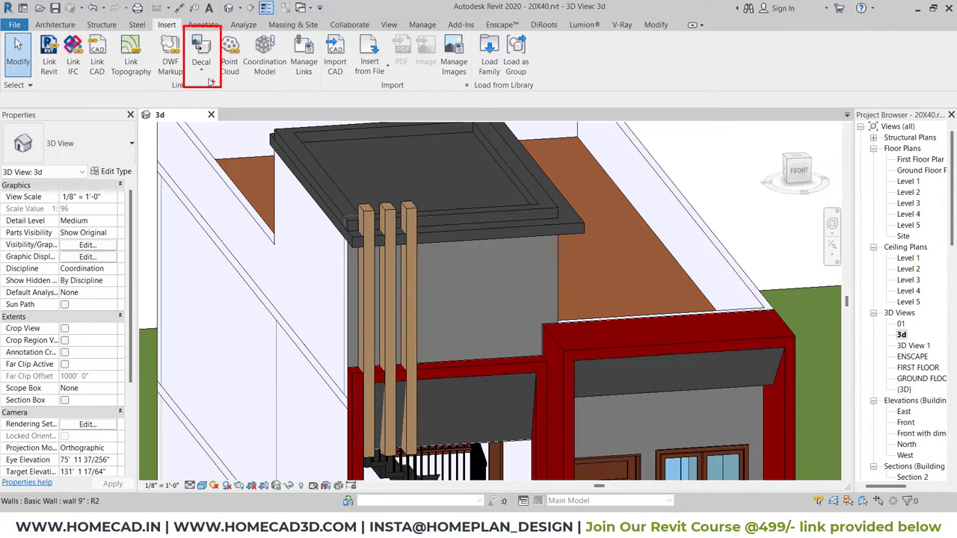
left_click(202, 73)
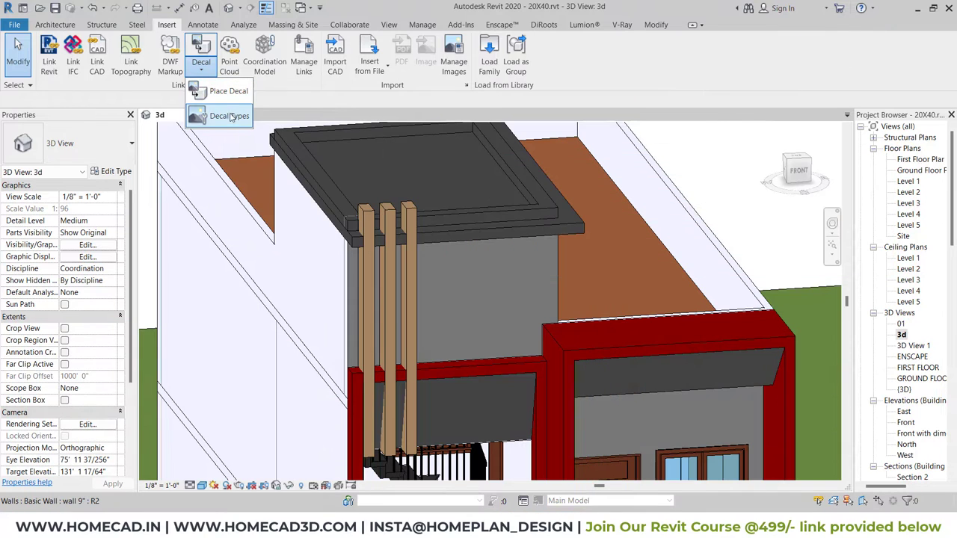
Create decal type 'GANESH JI' using the lord-ganesha-vector PNG from Downloads as its source
left_click(229, 115)
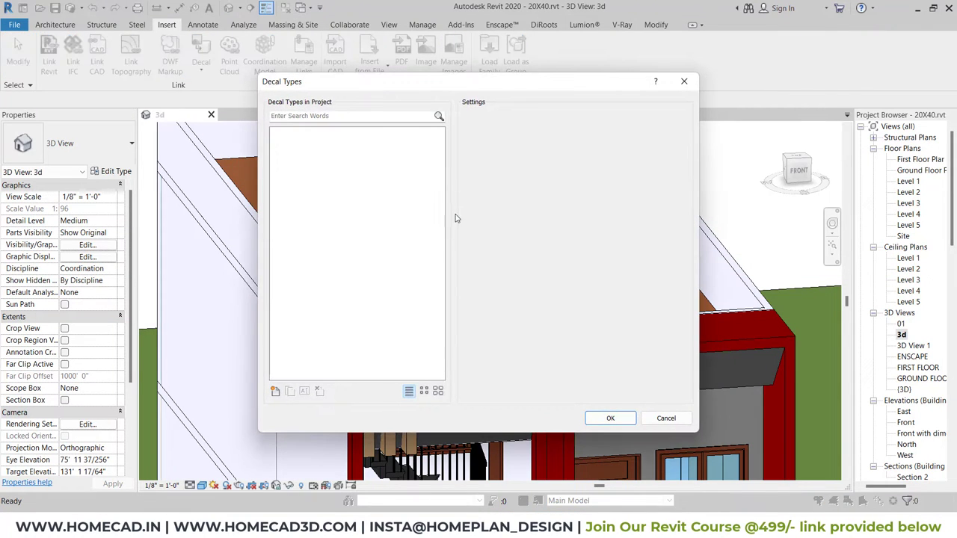
left_click(274, 391)
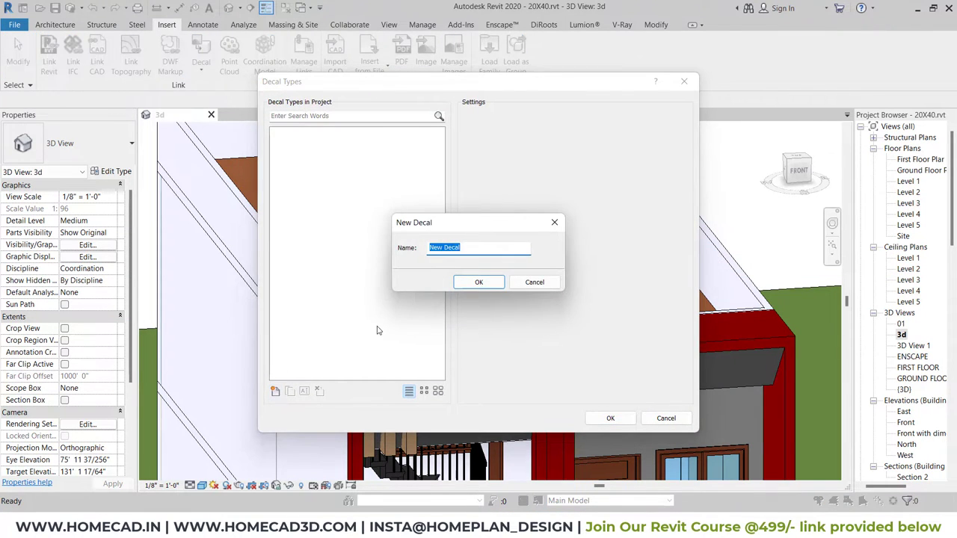
type("GANESH JI")
left_click(478, 283)
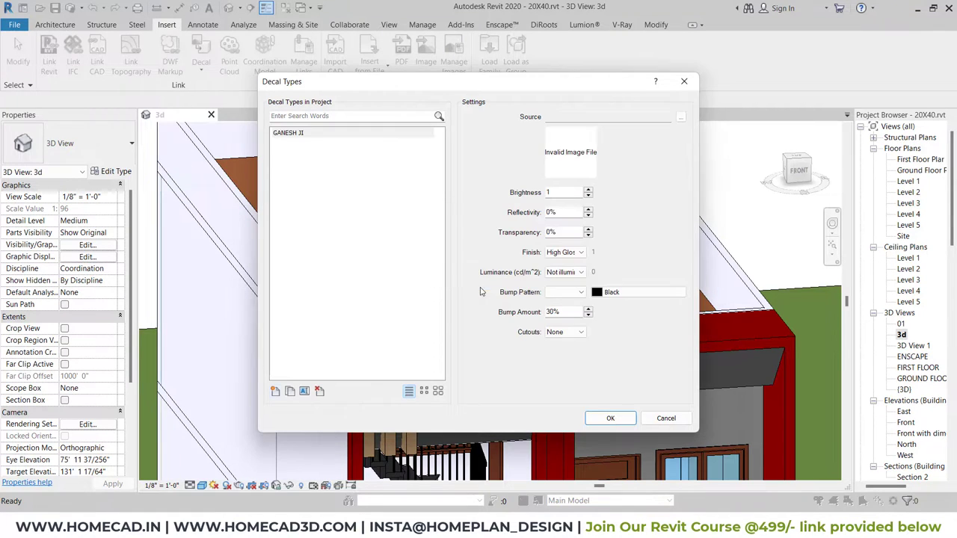
left_click(680, 117)
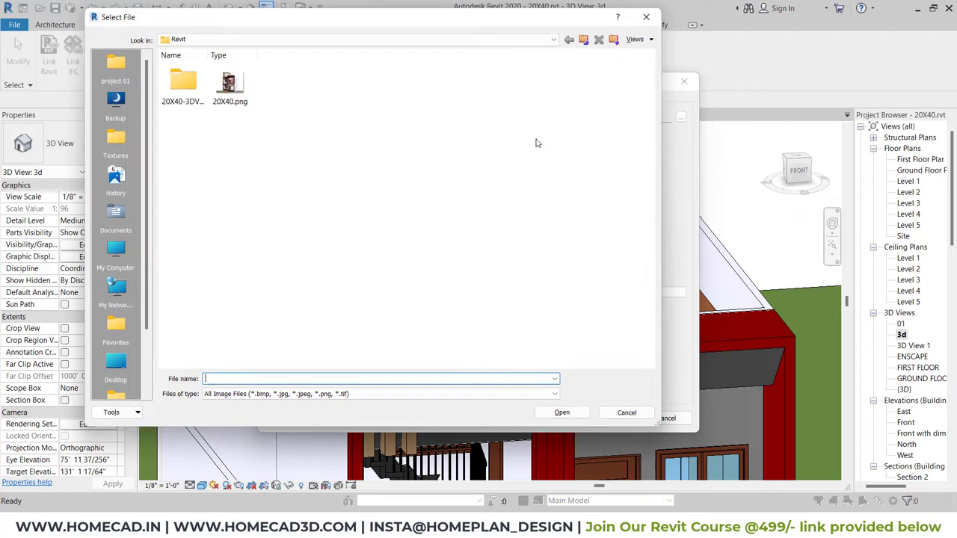
left_click(116, 253)
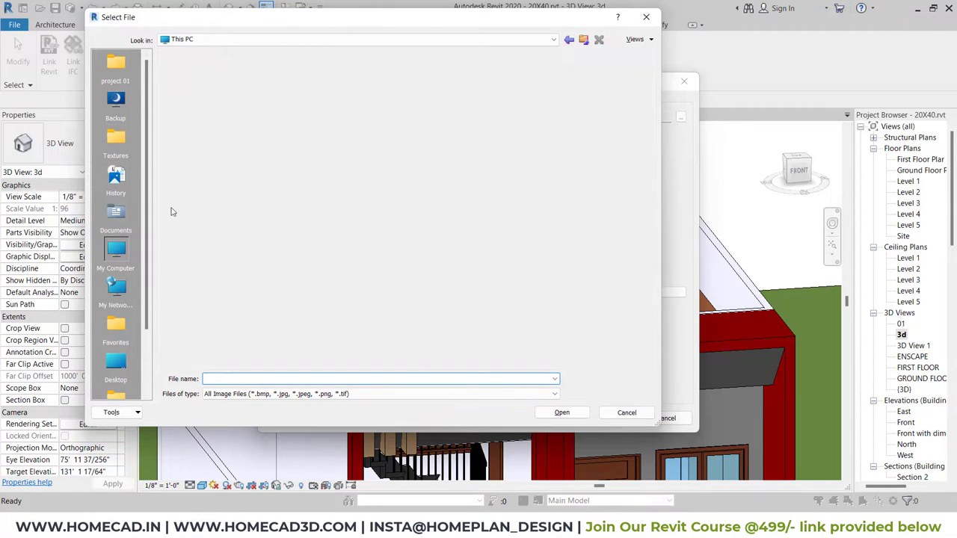
double_click(277, 97)
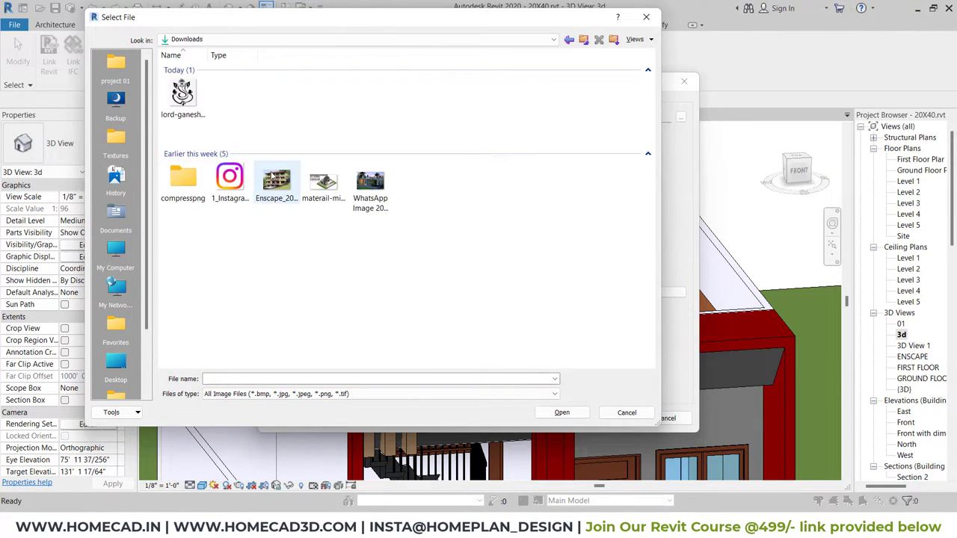
left_click(183, 105)
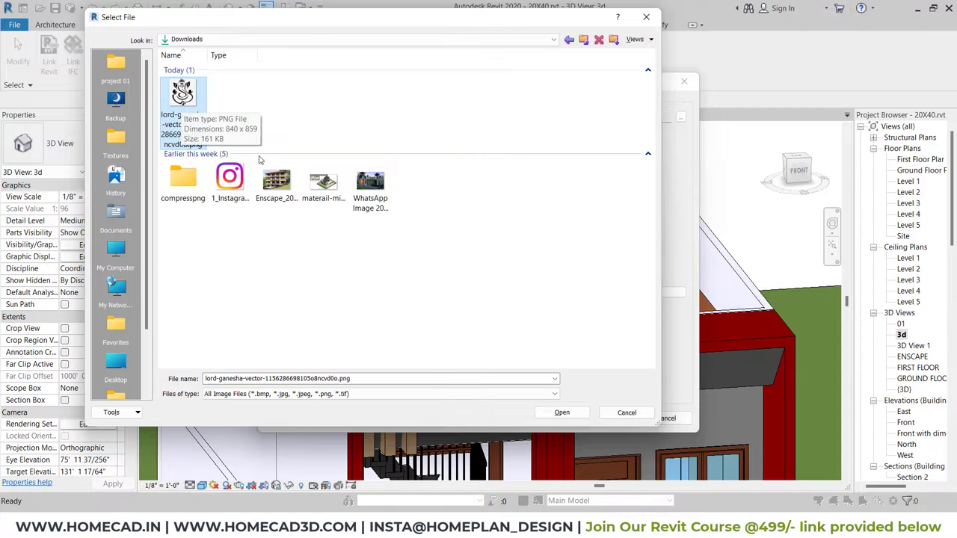
left_click(561, 412)
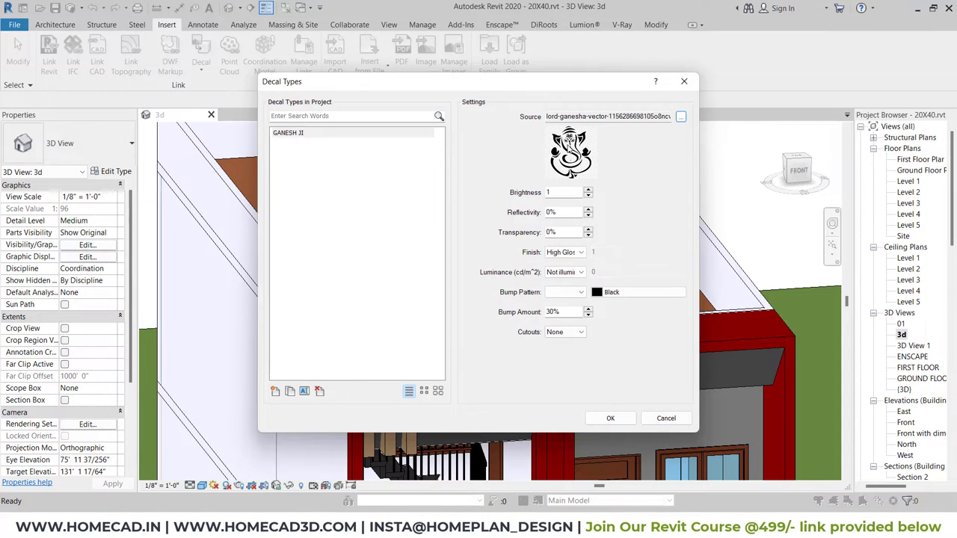
left_click(612, 419)
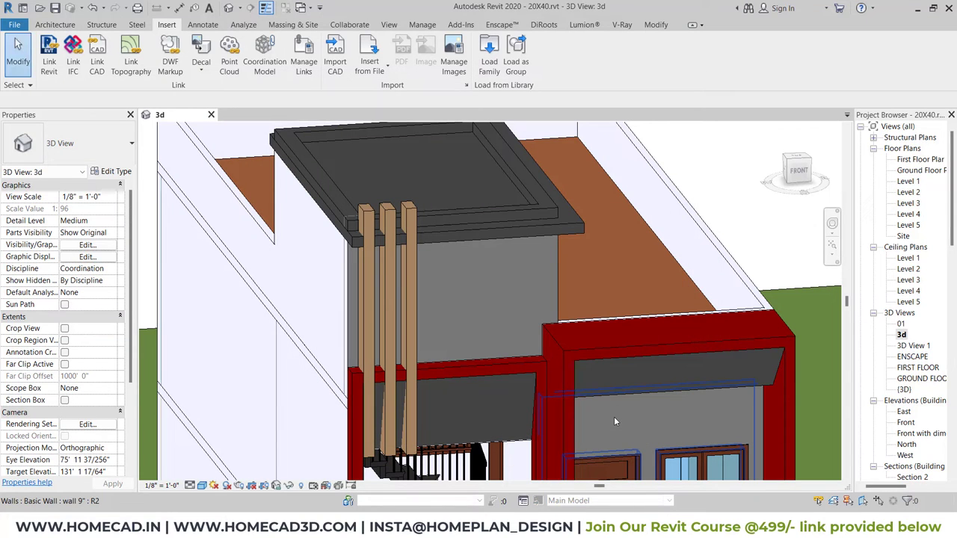
Place the GANESH JI decal on the upper front wall face
left_click(201, 71)
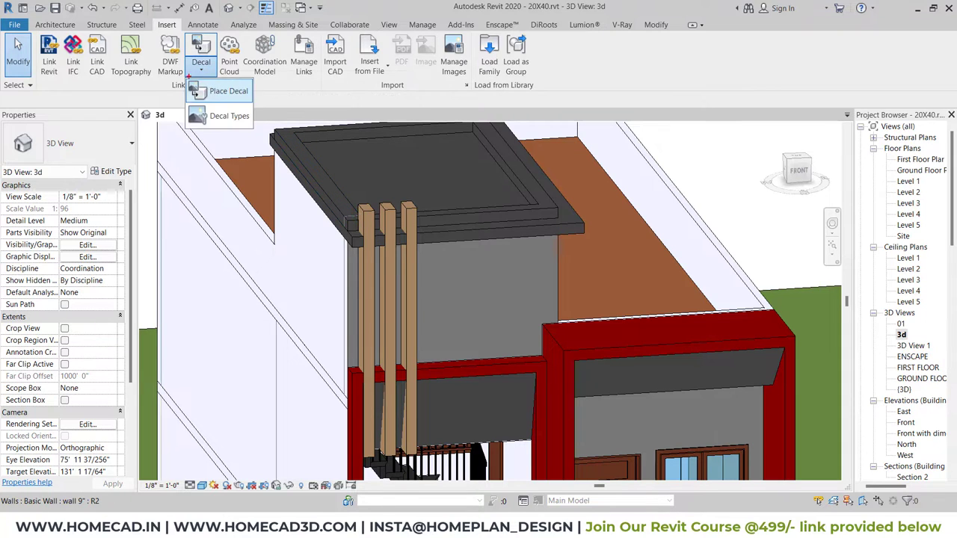
left_click(219, 91)
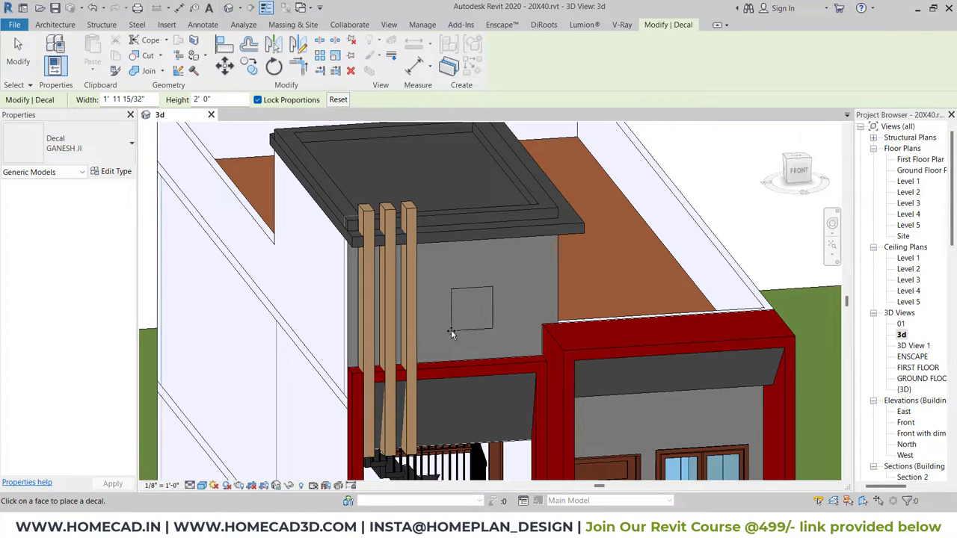
left_click(473, 319)
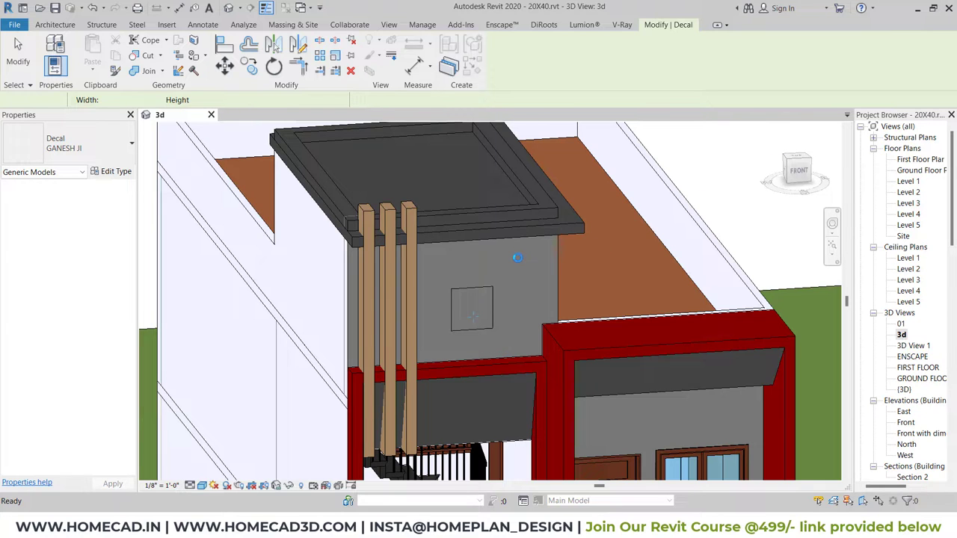
left_click(486, 295)
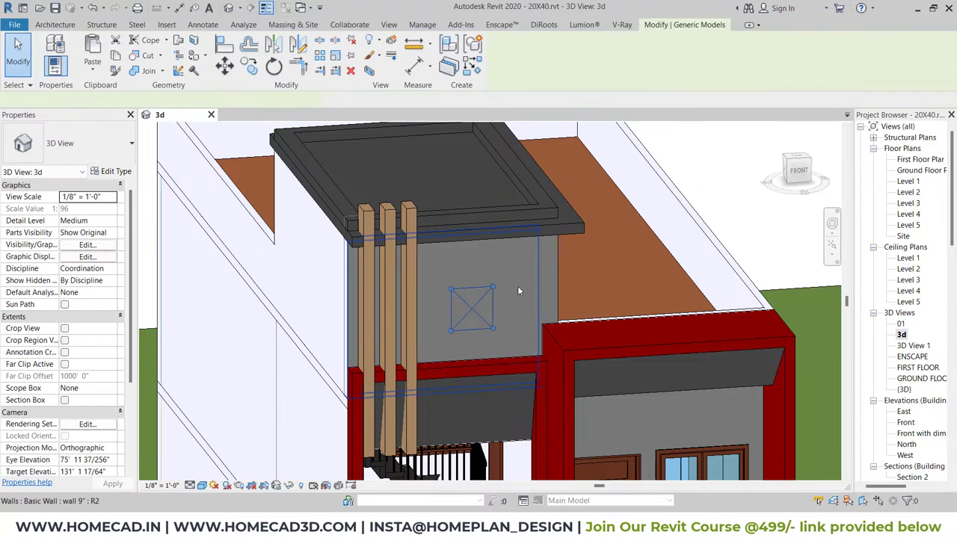
View the decal from the FRONT with the Realistic visual style
left_click(797, 170)
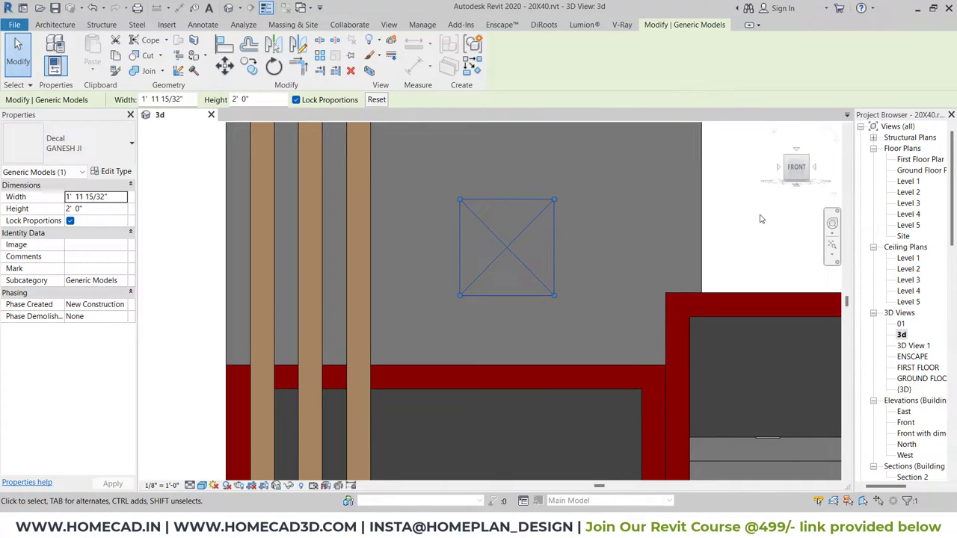
left_click(747, 219)
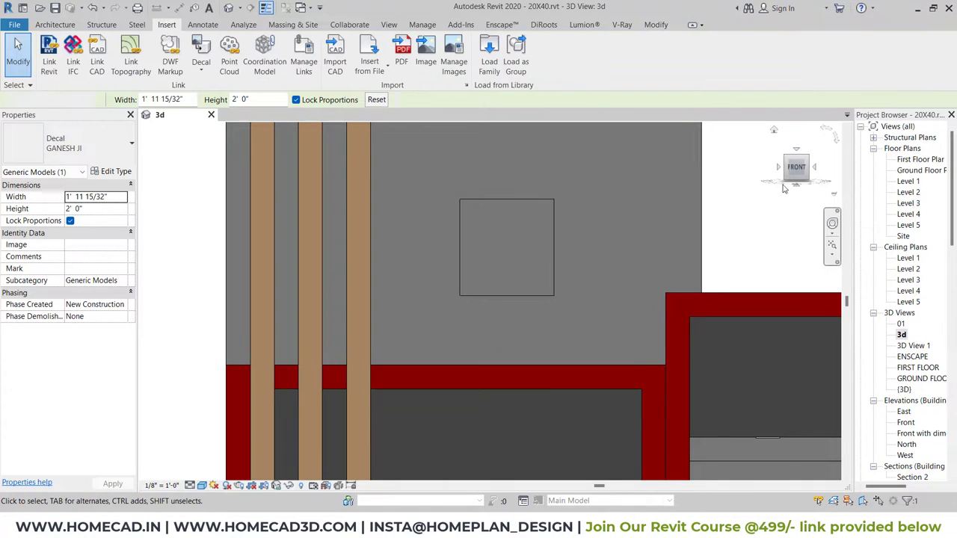
left_click(555, 214)
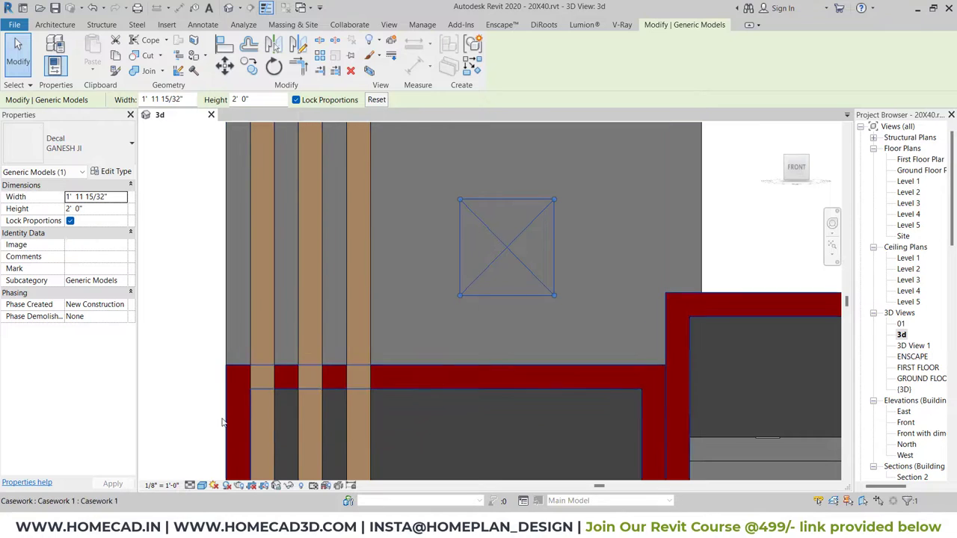
left_click(202, 485)
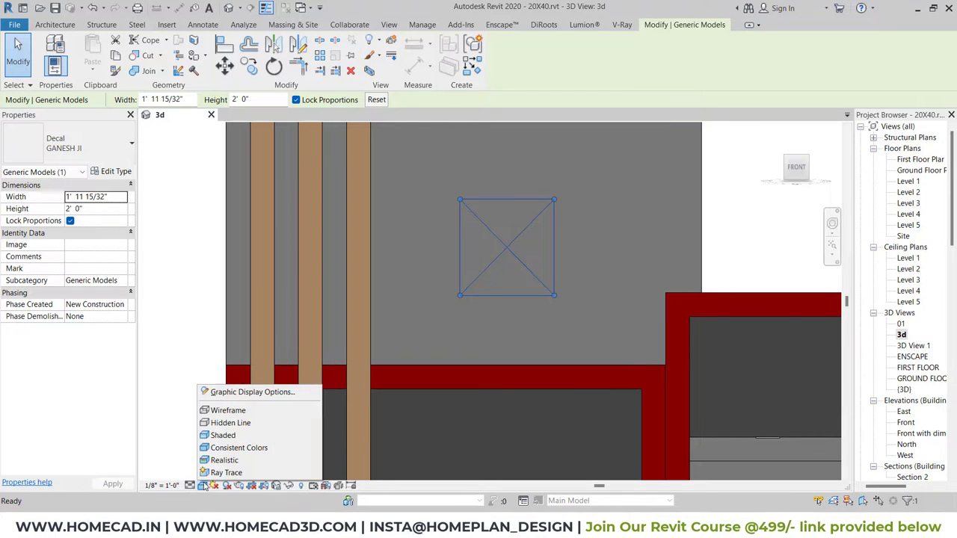
left_click(221, 462)
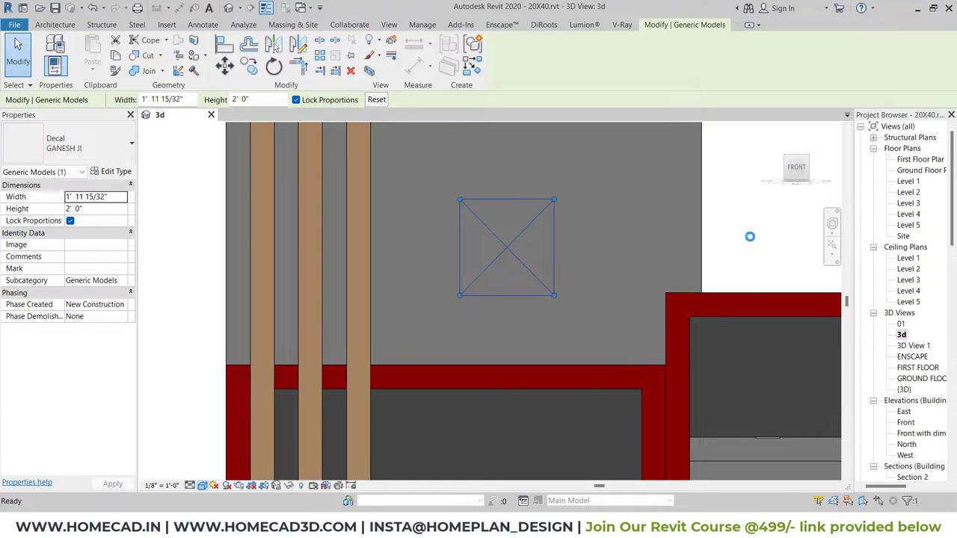
Enlarge the Ganesh decal to about 4' 1" × 4' 2" and position it beside the timber fins
key("Escape")
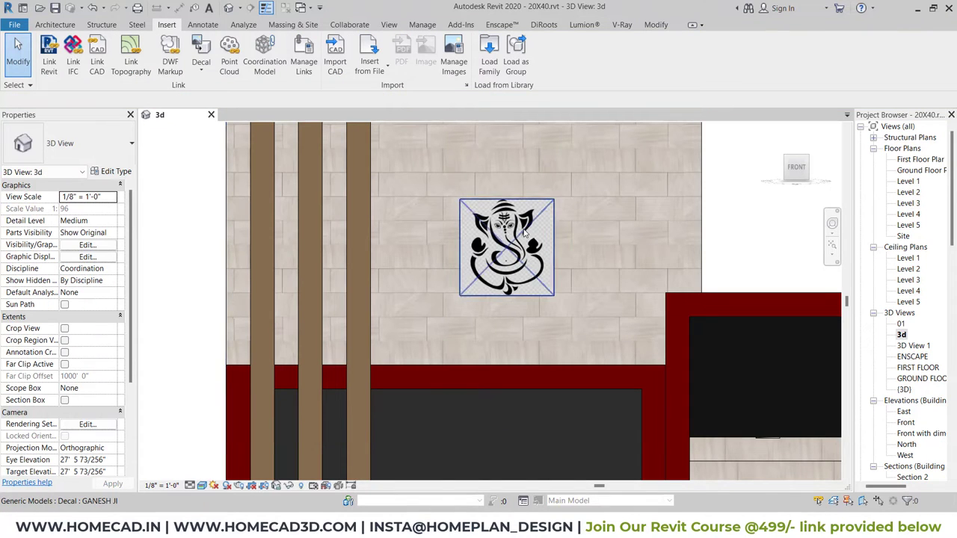
scroll(528, 232, "down", 3)
left_click(536, 269)
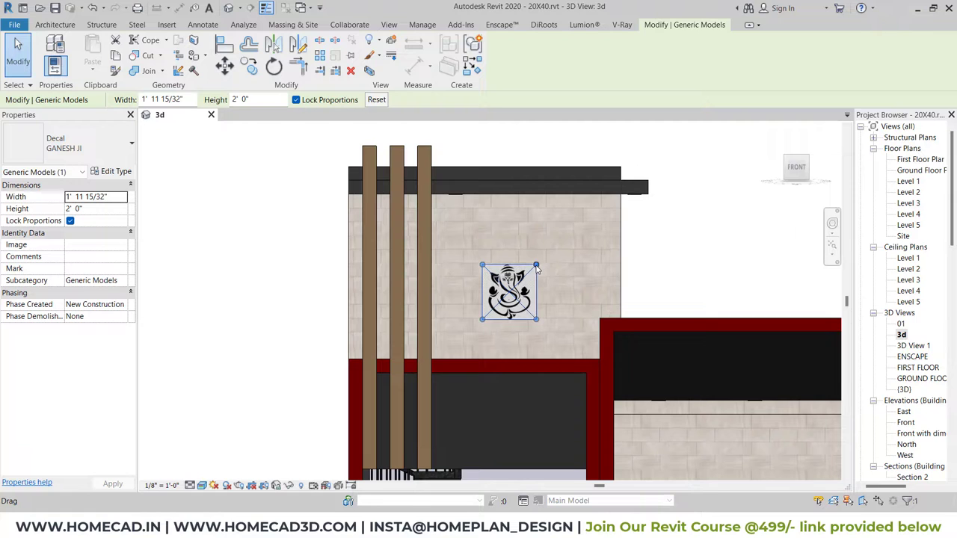
left_click_drag(537, 267, 595, 204)
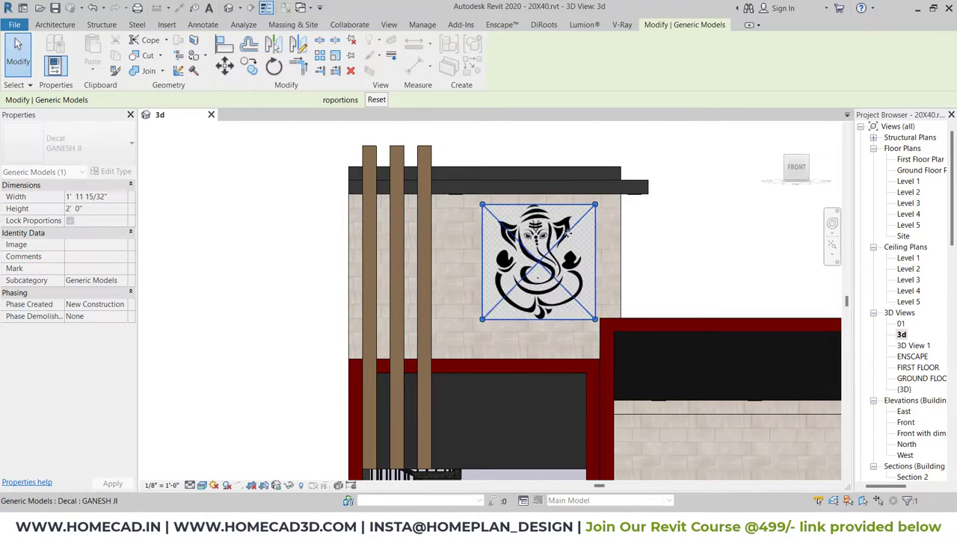
left_click_drag(580, 244, 557, 263)
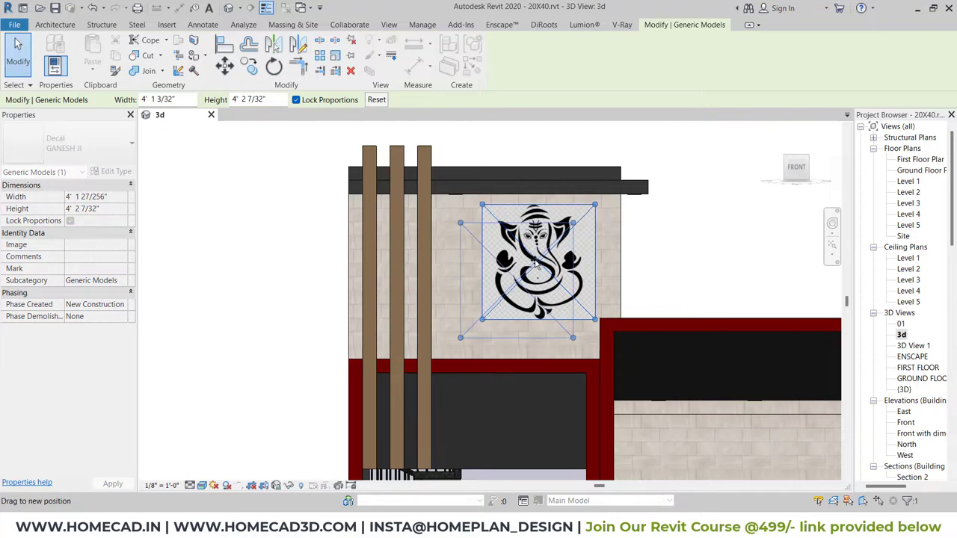
left_click_drag(573, 223, 586, 218)
left_click(692, 249)
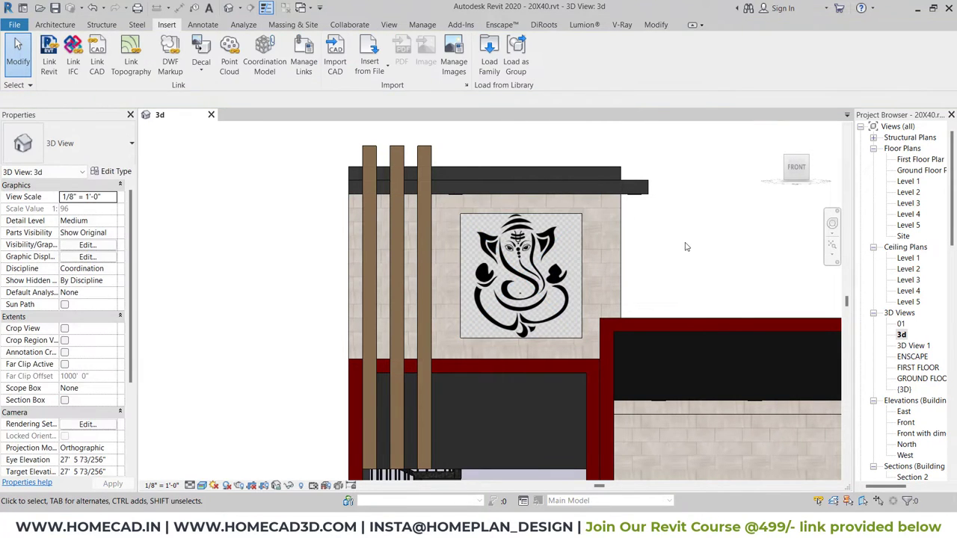
scroll(686, 247, "up", 4)
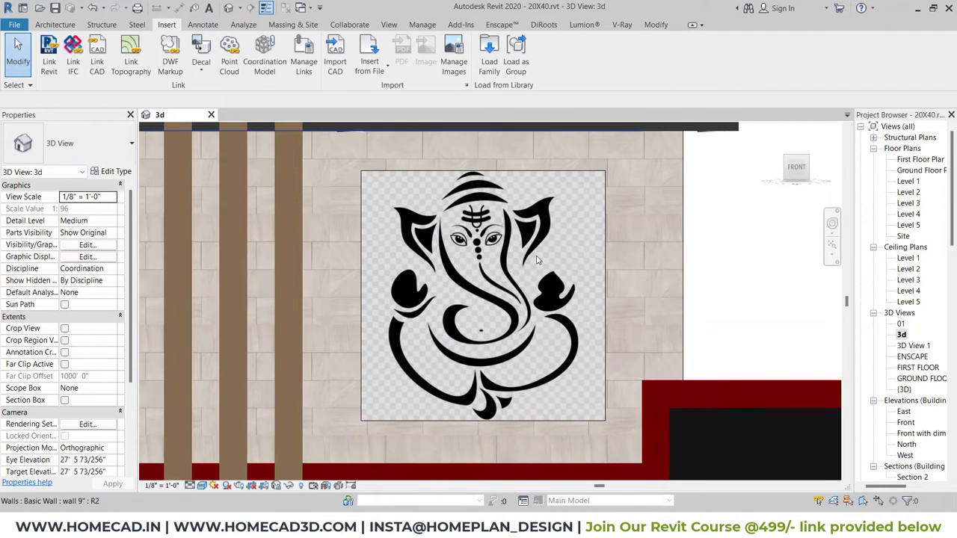
left_click(66, 25)
left_click(145, 71)
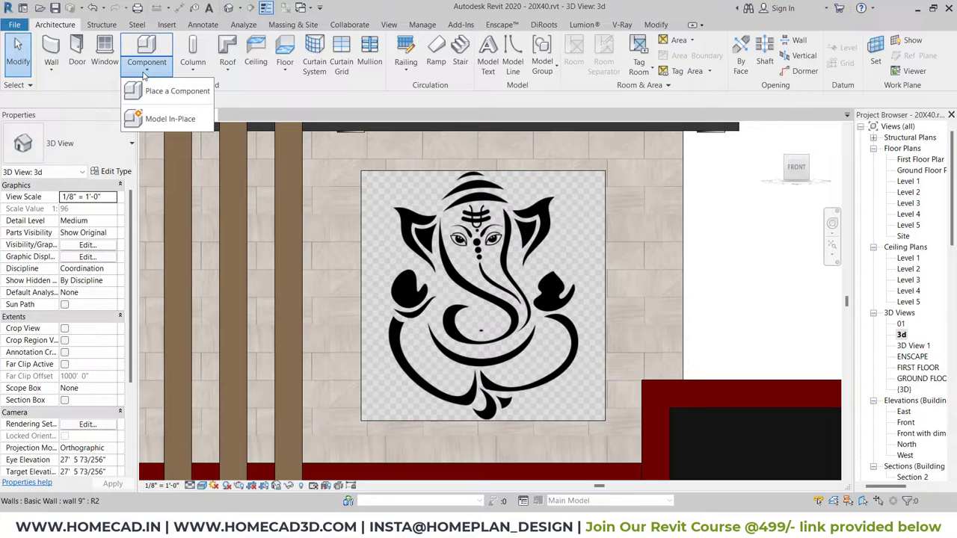
Start a Model In-Place family in the Generic Models category named GANESH JI
left_click(170, 118)
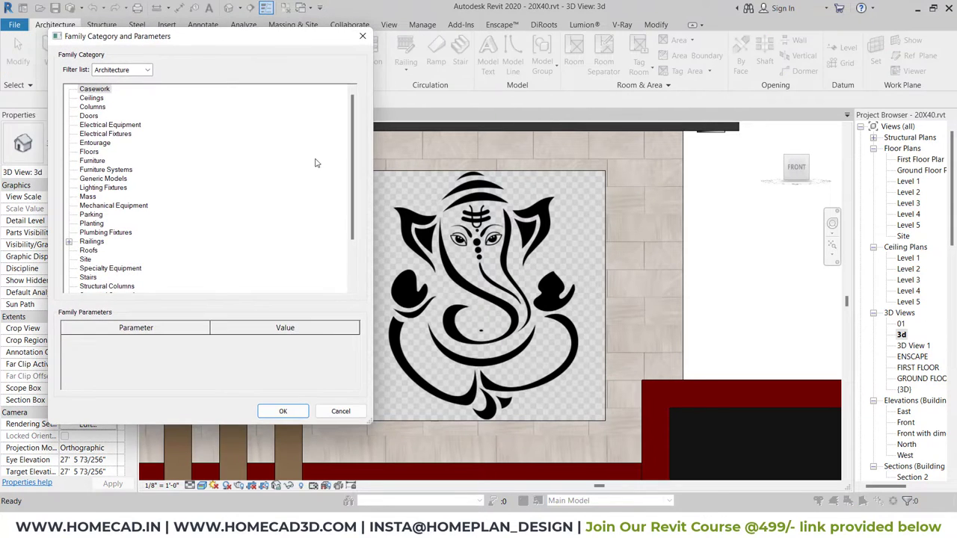
scroll(129, 173, "down", 2)
scroll(142, 179, "down", 1)
scroll(164, 191, "up", 2)
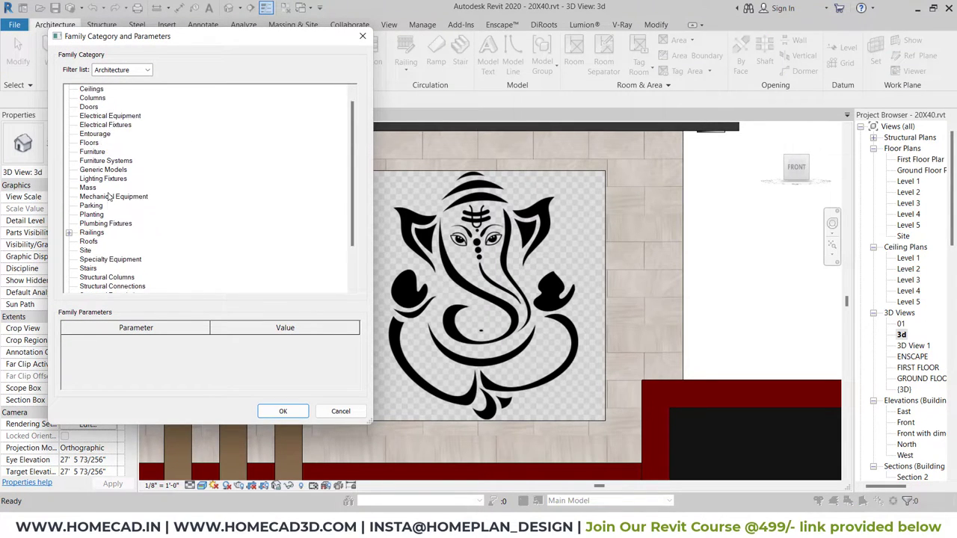
scroll(183, 200, "up", 1)
left_click(104, 178)
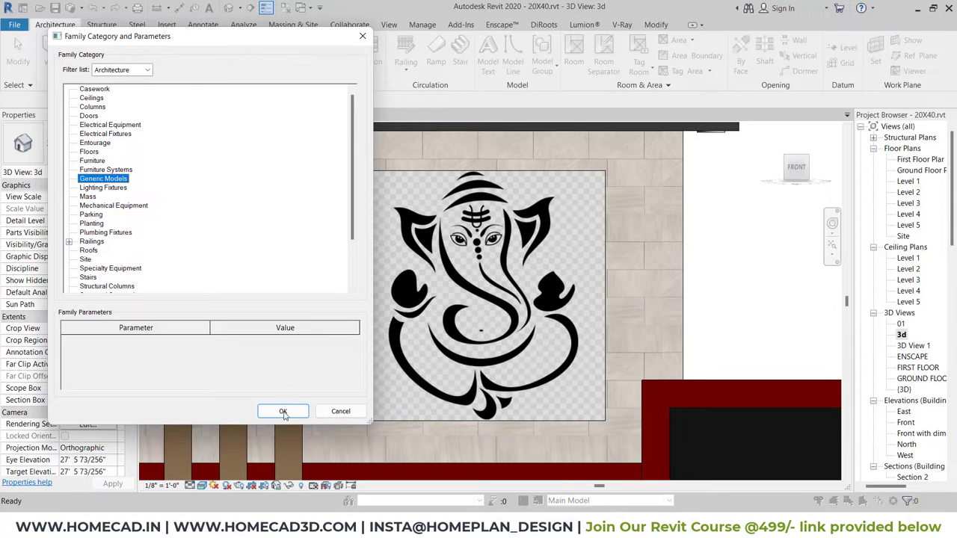
left_click(282, 412)
type("GANESH JI")
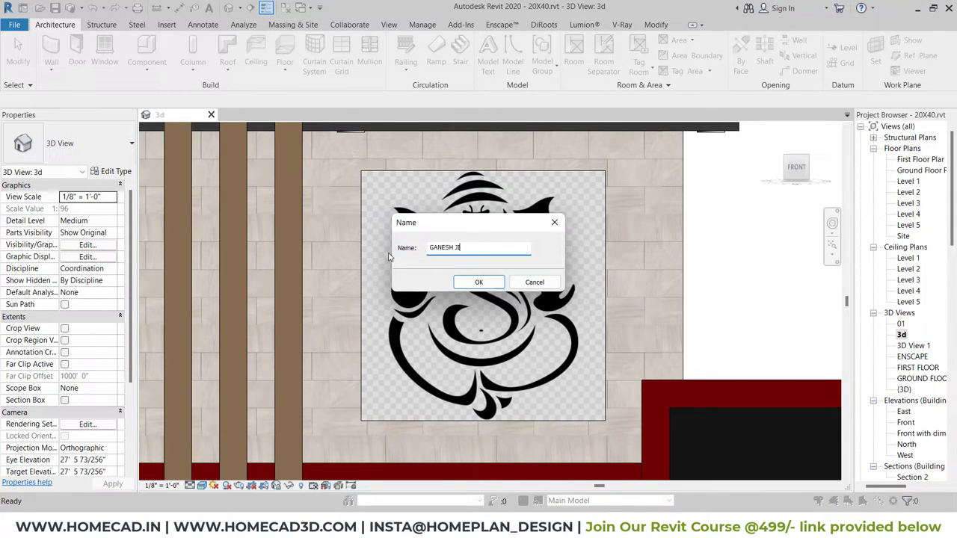
left_click(480, 282)
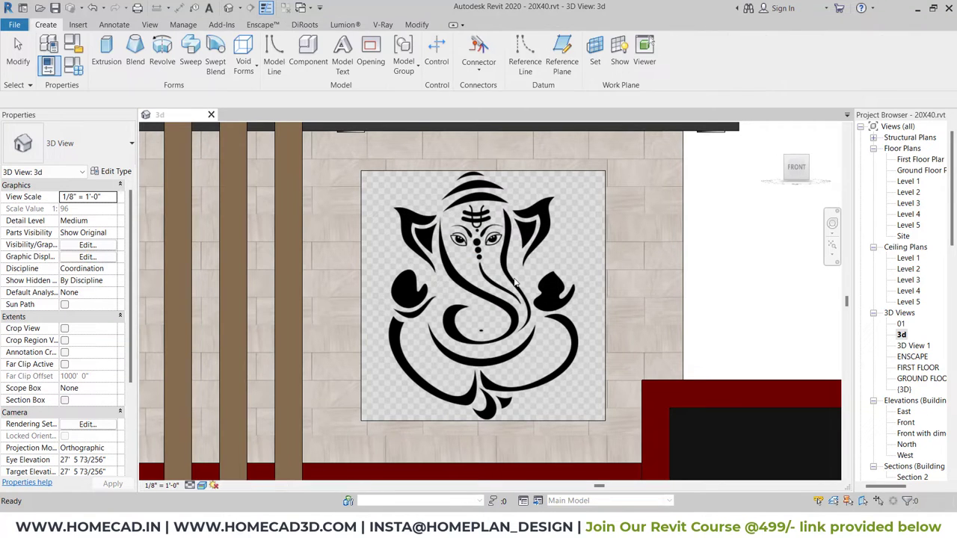
Start an extrusion on a work plane picked on the front wall face, zoomed into the image
left_click(106, 51)
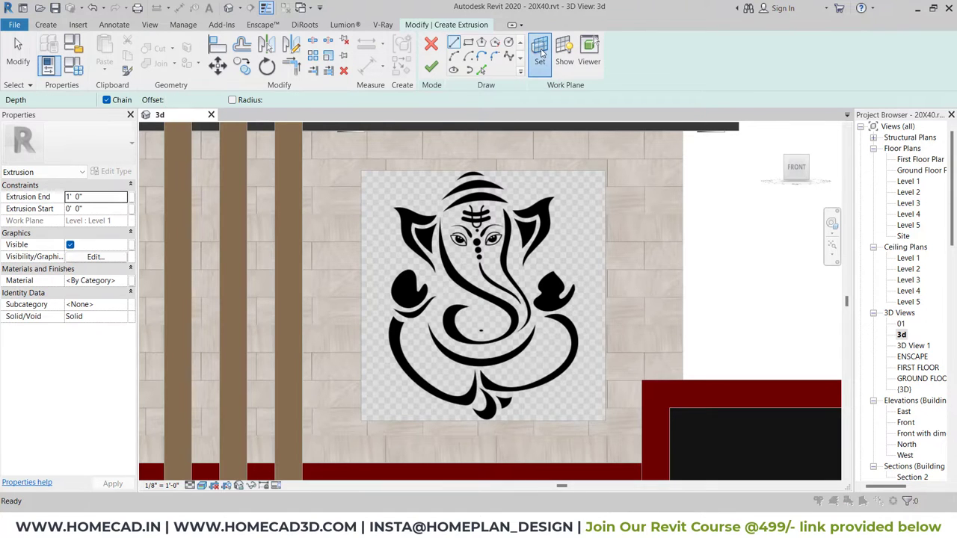
left_click(540, 51)
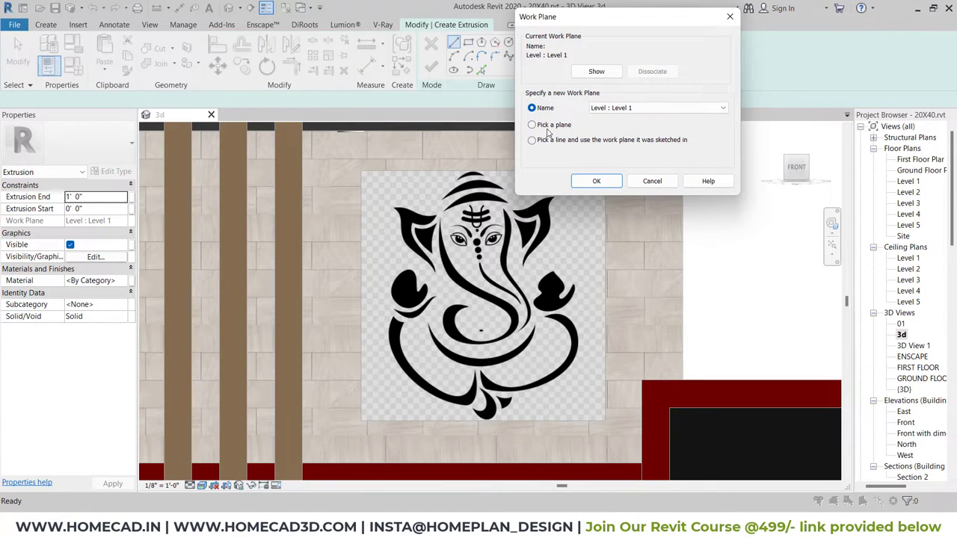
left_click(602, 176)
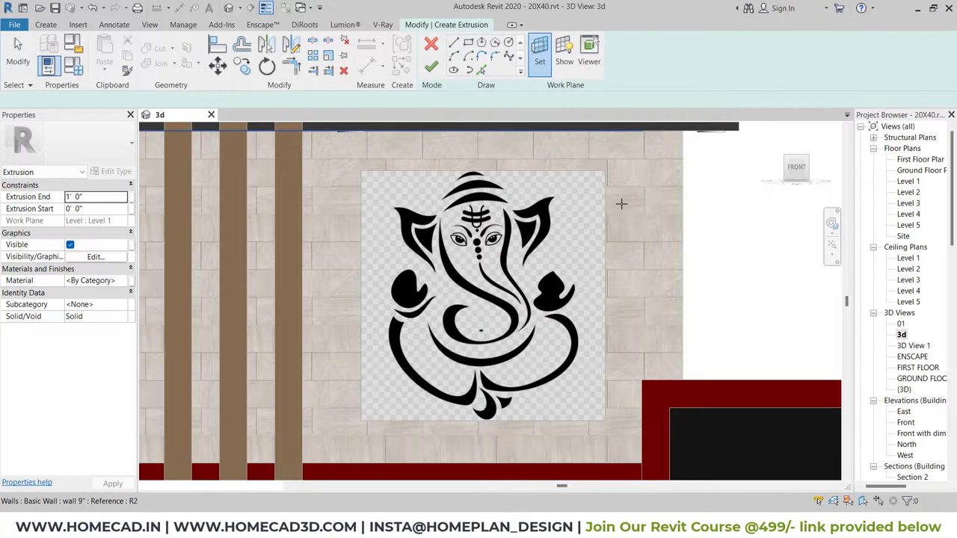
left_click(629, 202)
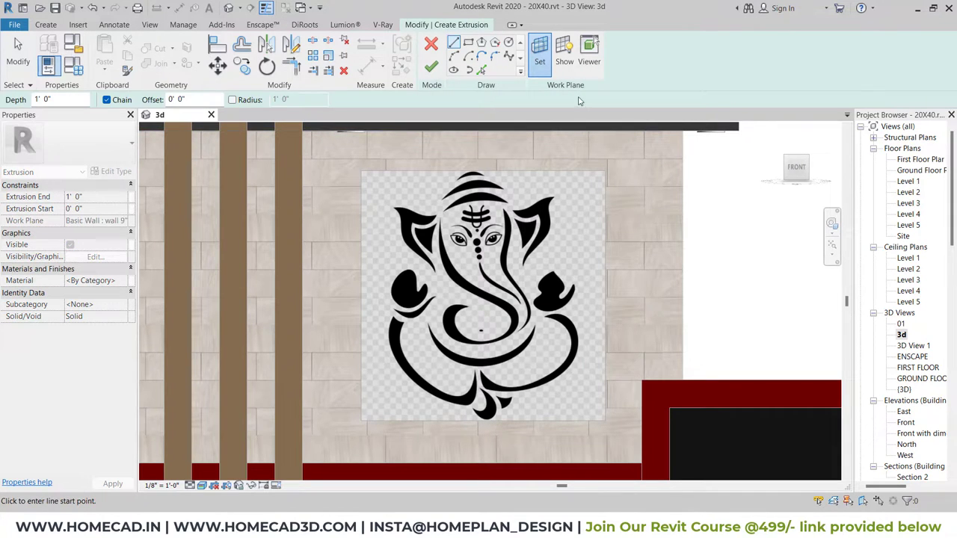
left_click(566, 57)
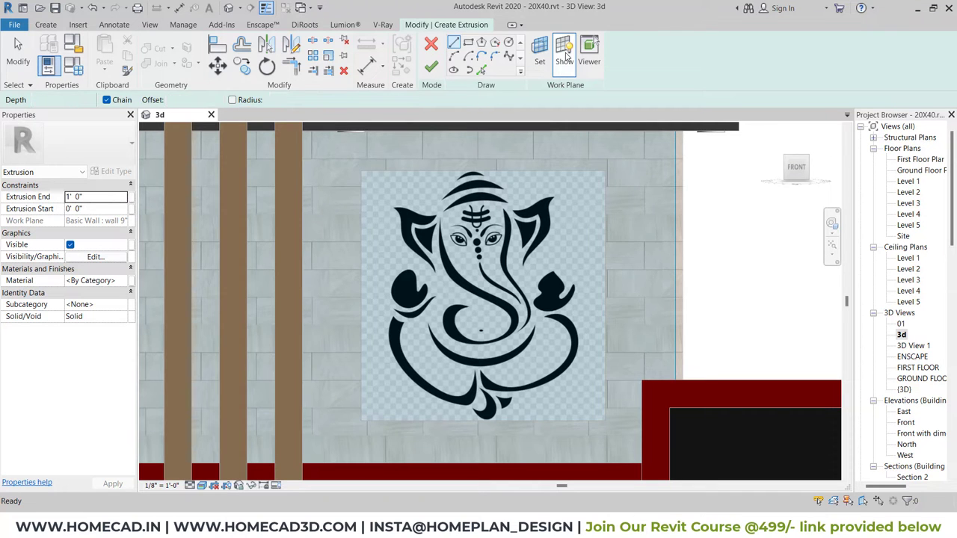
left_click(565, 57)
scroll(422, 225, "up", 3)
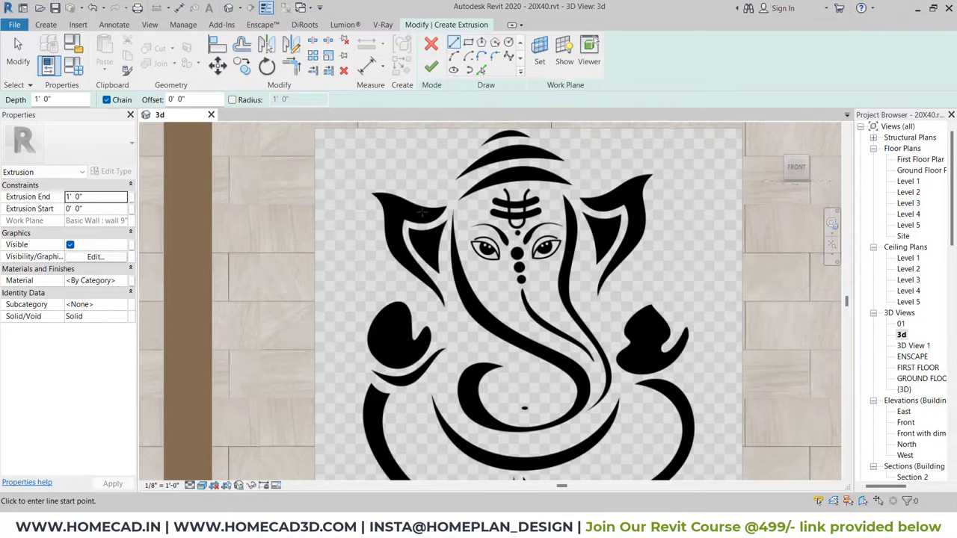
scroll(419, 201, "up", 2)
scroll(423, 200, "up", 1)
scroll(432, 197, "up", 1)
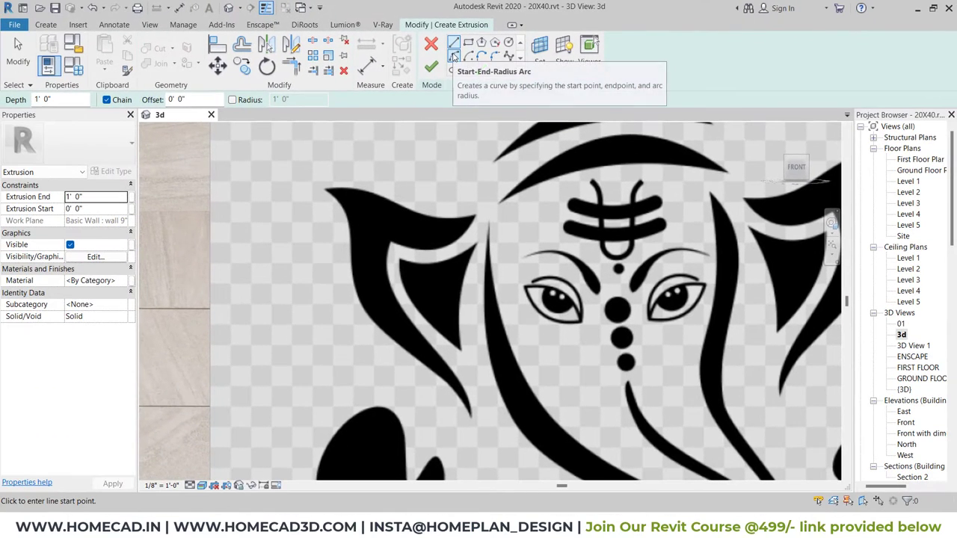
Trace the ear's top and upper edges with chained start-end-radius arcs
left_click(453, 58)
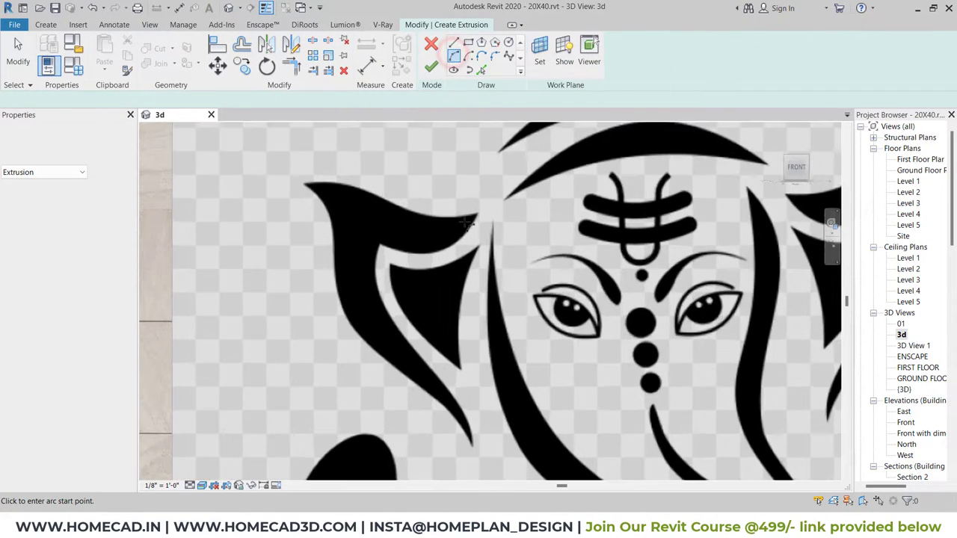
scroll(482, 210, "up", 3)
left_click(483, 207)
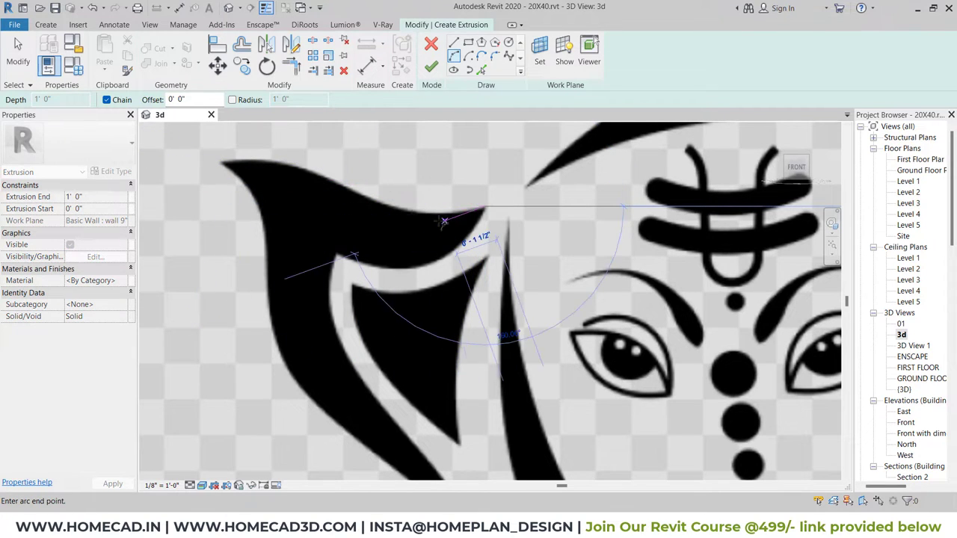
left_click(357, 193)
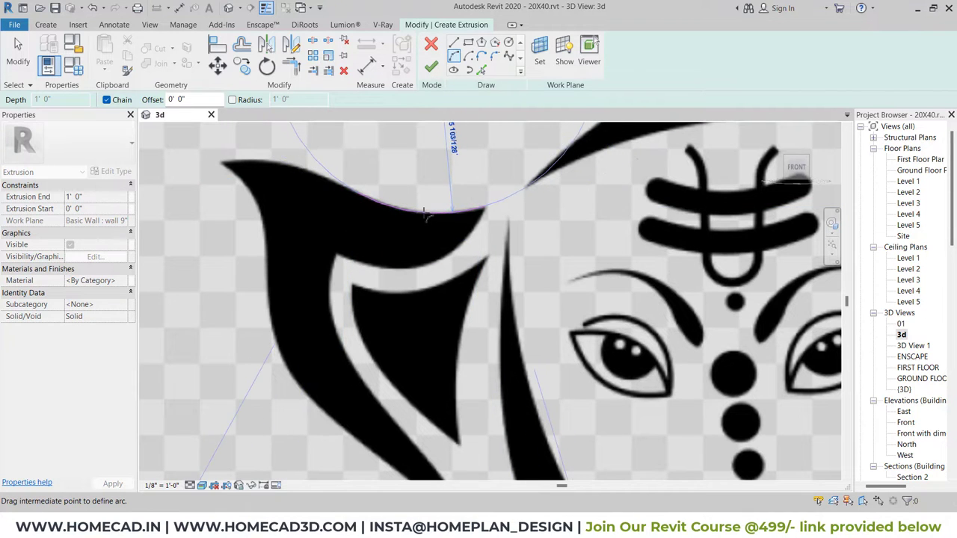
left_click(379, 177)
middle_click_drag(380, 177, 473, 222)
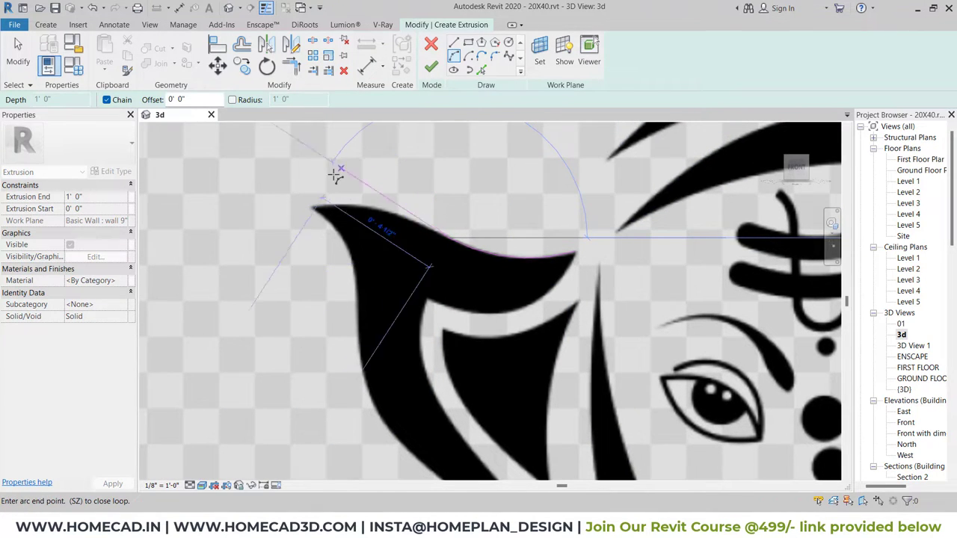
left_click(311, 203)
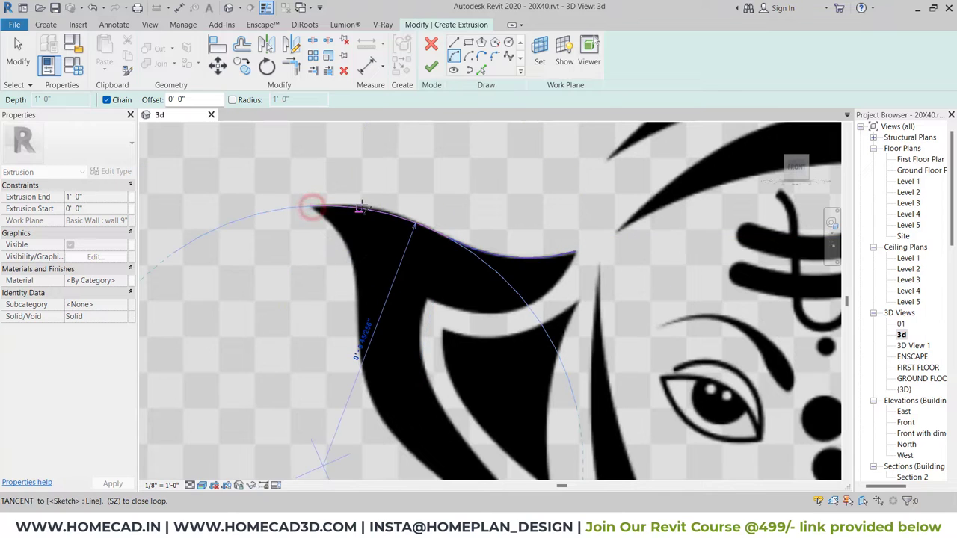
left_click(364, 206)
middle_click_drag(367, 302, 364, 246)
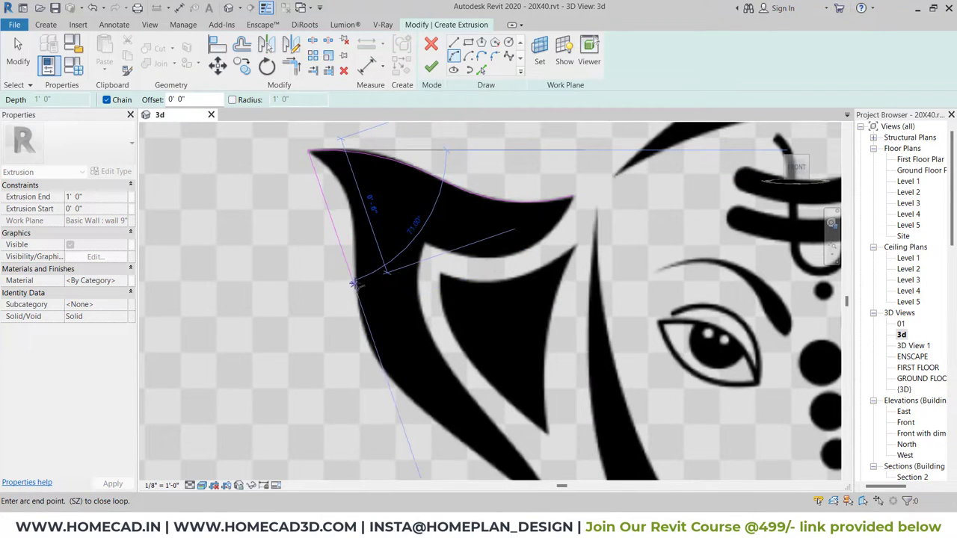
left_click(355, 281)
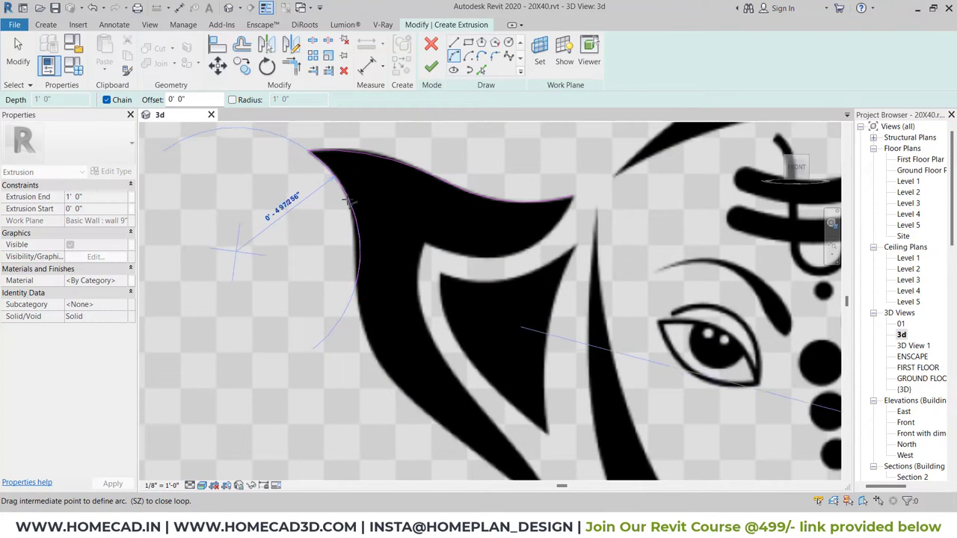
left_click(347, 203)
Continue the arcs down the ear's outer edge to its lower tip
left_click(410, 399)
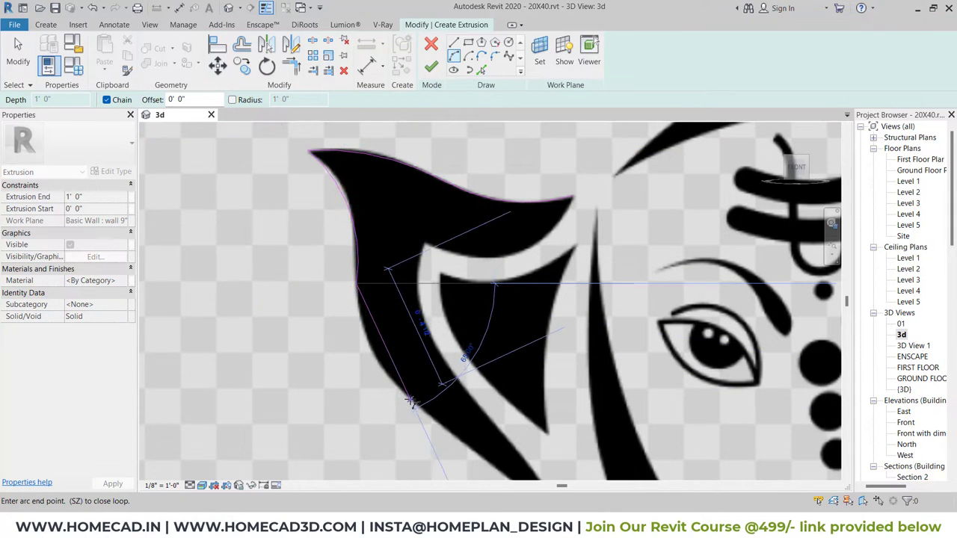
left_click(385, 372)
middle_click_drag(438, 384, 399, 249)
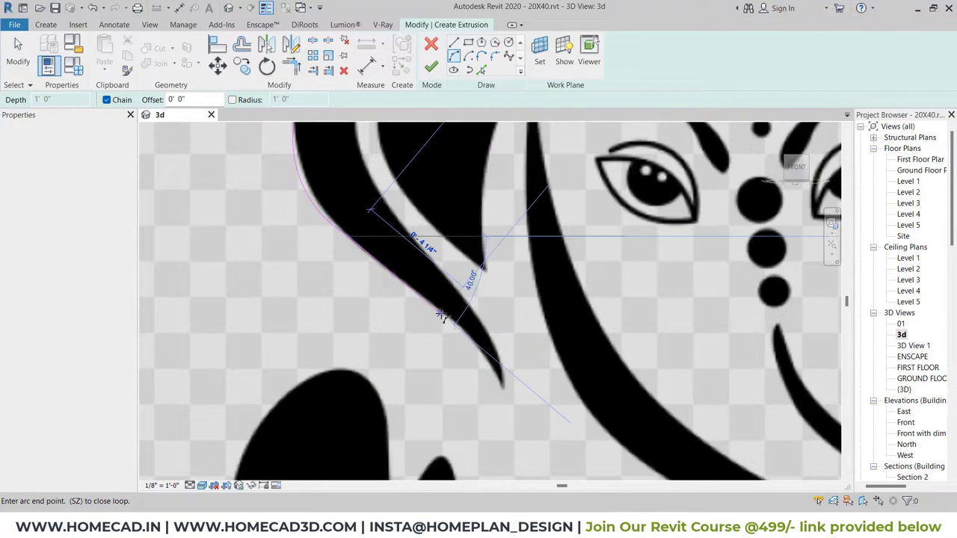
key("Escape")
left_click(413, 293)
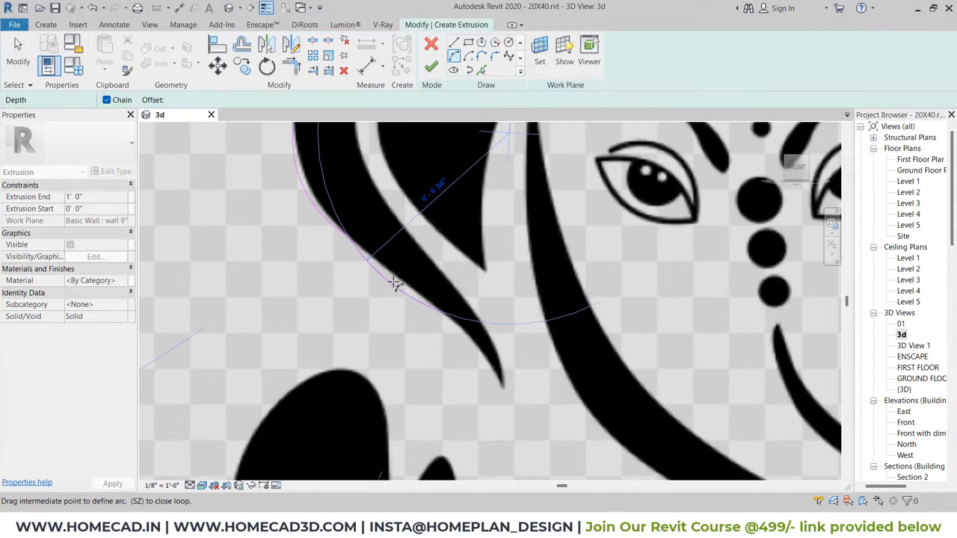
scroll(395, 277, "up", 3)
middle_click_drag(465, 335, 435, 241)
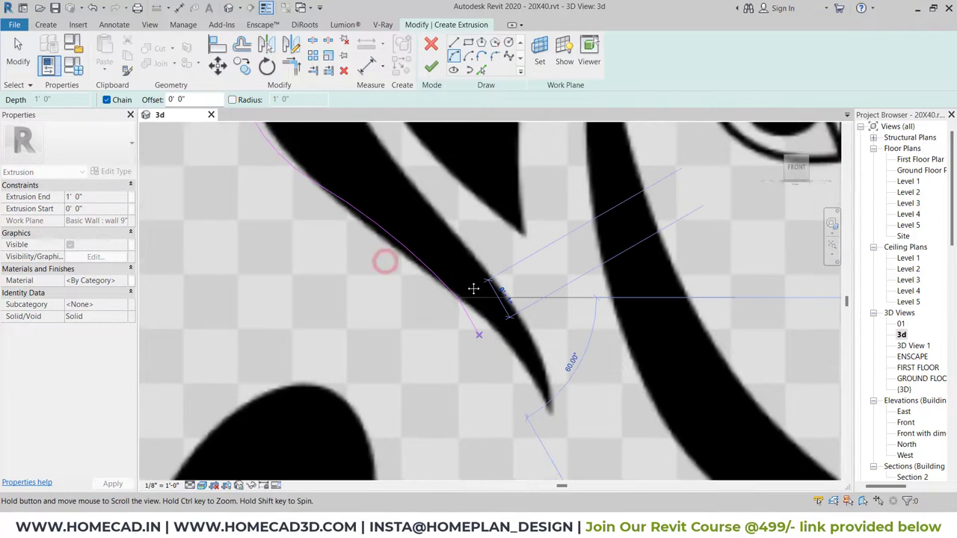
left_click(528, 356)
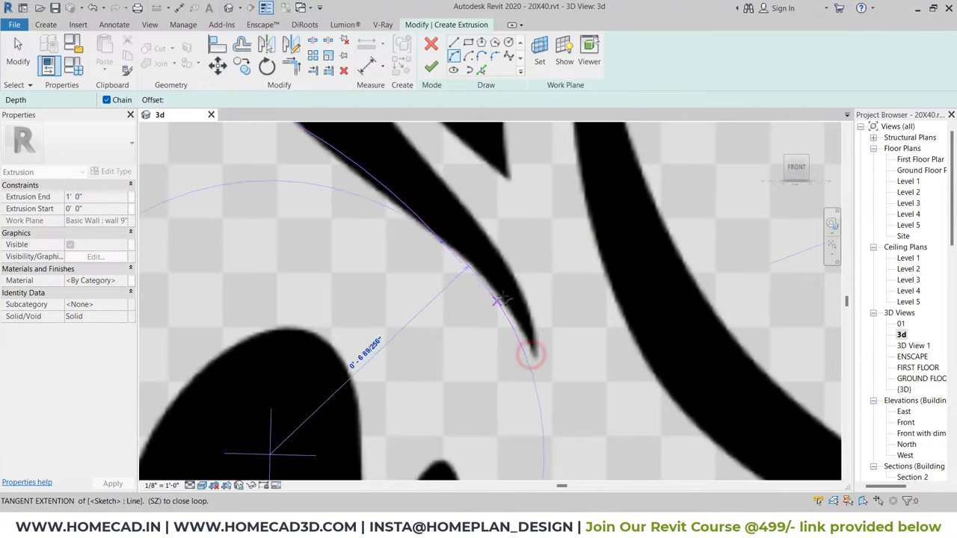
key("Escape")
left_click(534, 351)
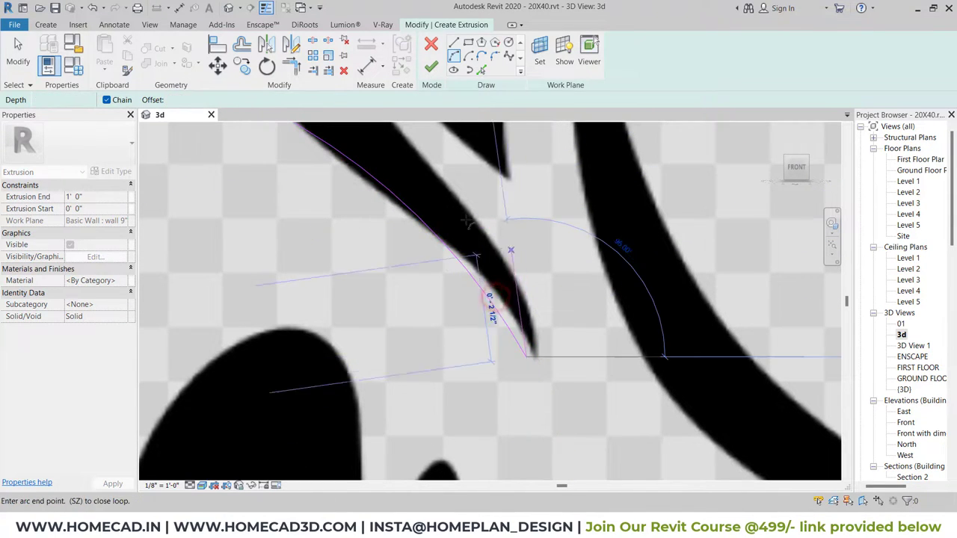
middle_click_drag(479, 284, 488, 302)
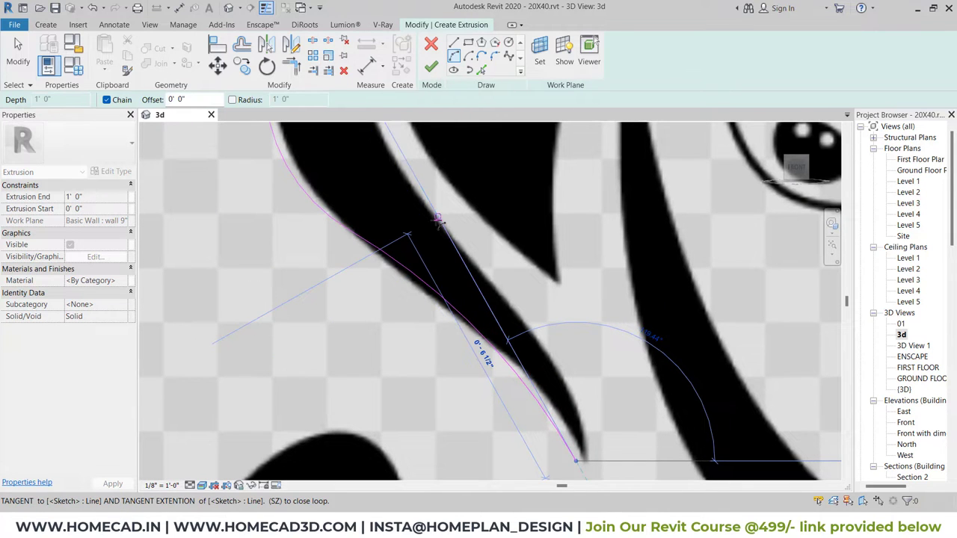
Trace the ear's inner edge and close the outline at its starting point
left_click(439, 219)
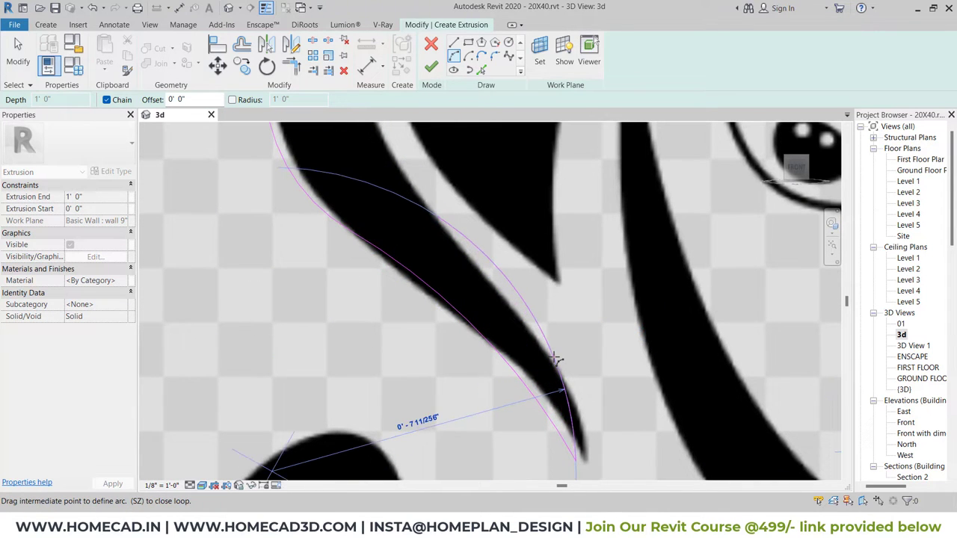
left_click(441, 227)
scroll(442, 226, "down", 3)
middle_click_drag(426, 225, 438, 260)
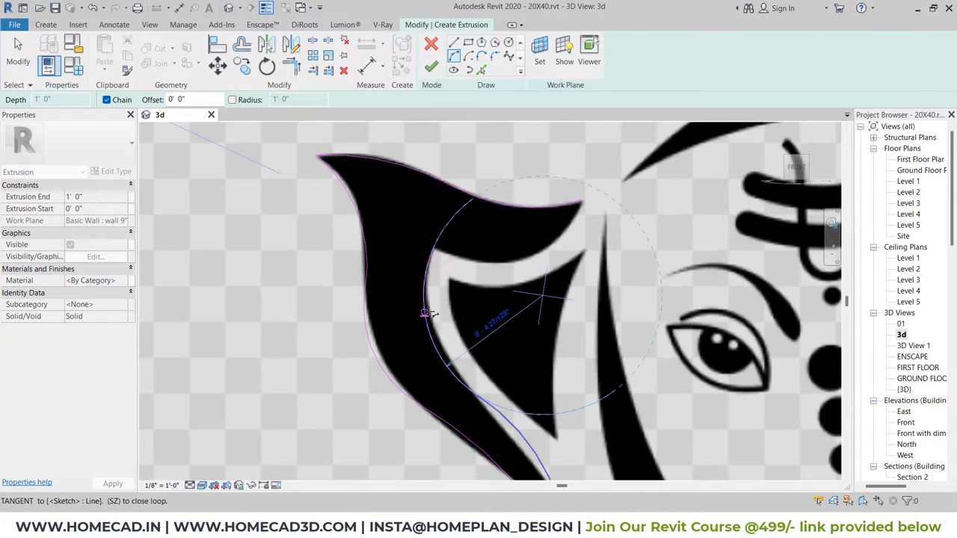
left_click(428, 311)
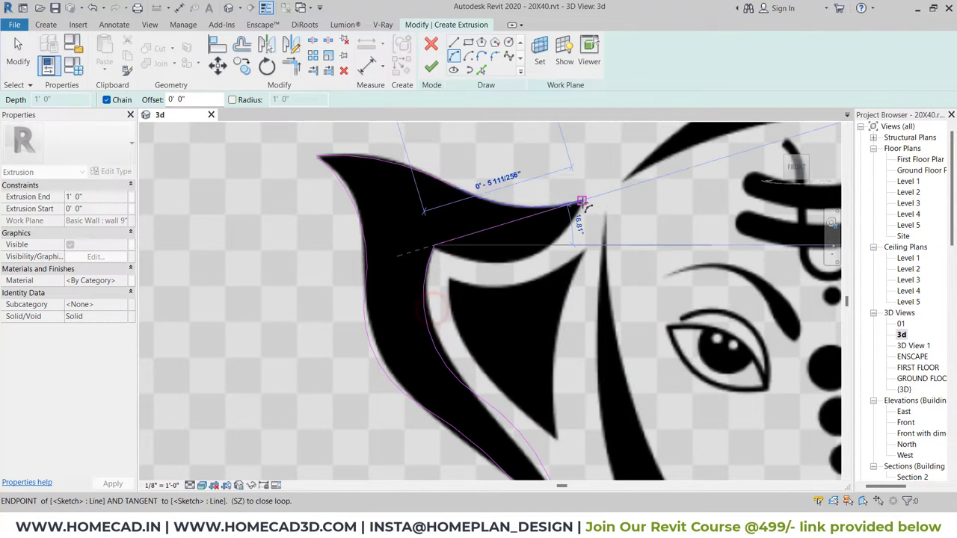
left_click(583, 200)
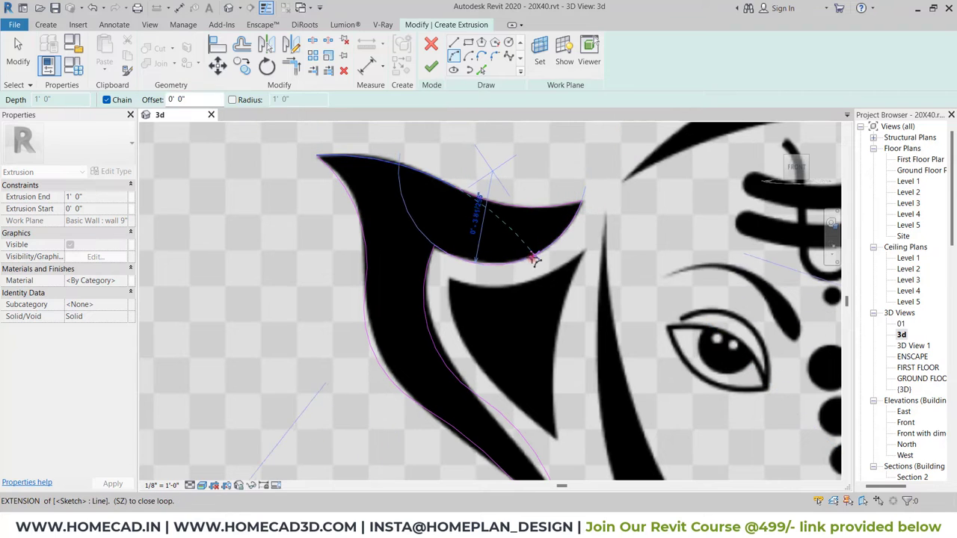
key("Escape")
left_click(200, 486)
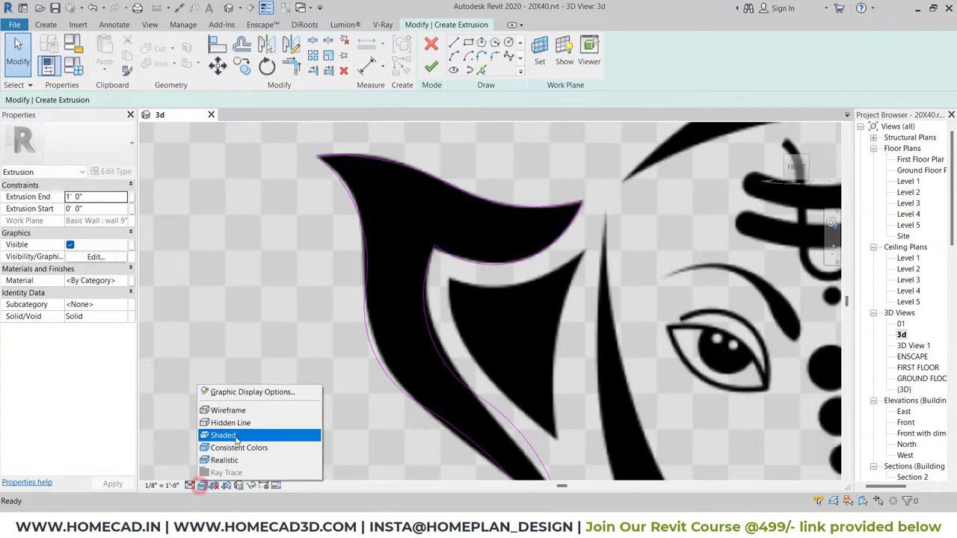
left_click(241, 423)
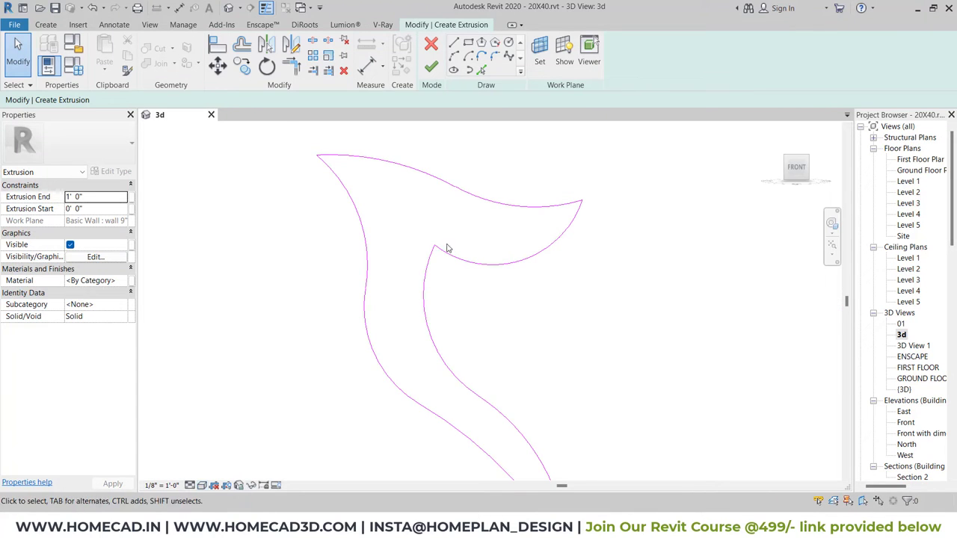
scroll(446, 248, "down", 3)
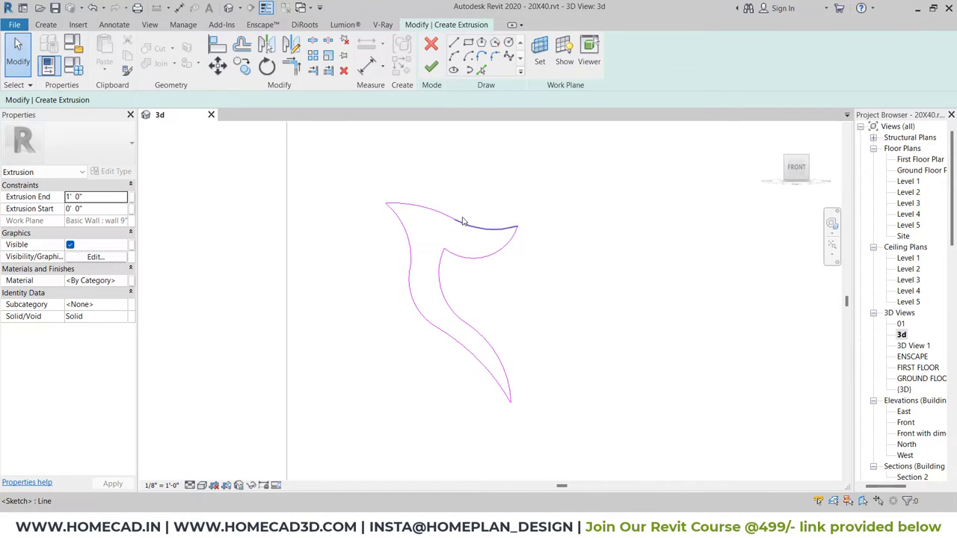
scroll(463, 221, "up", 2)
scroll(455, 220, "down", 2)
scroll(455, 222, "down", 2)
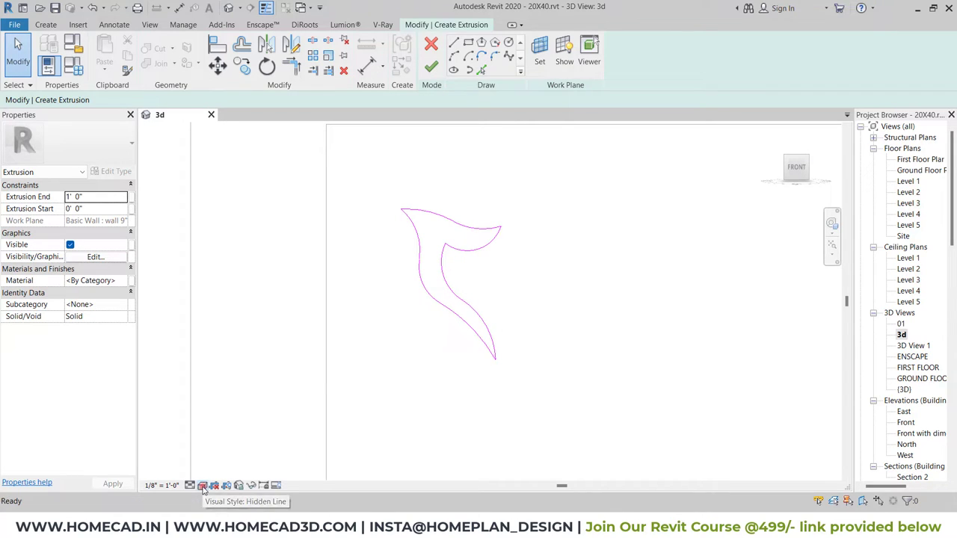
left_click(202, 486)
left_click(218, 459)
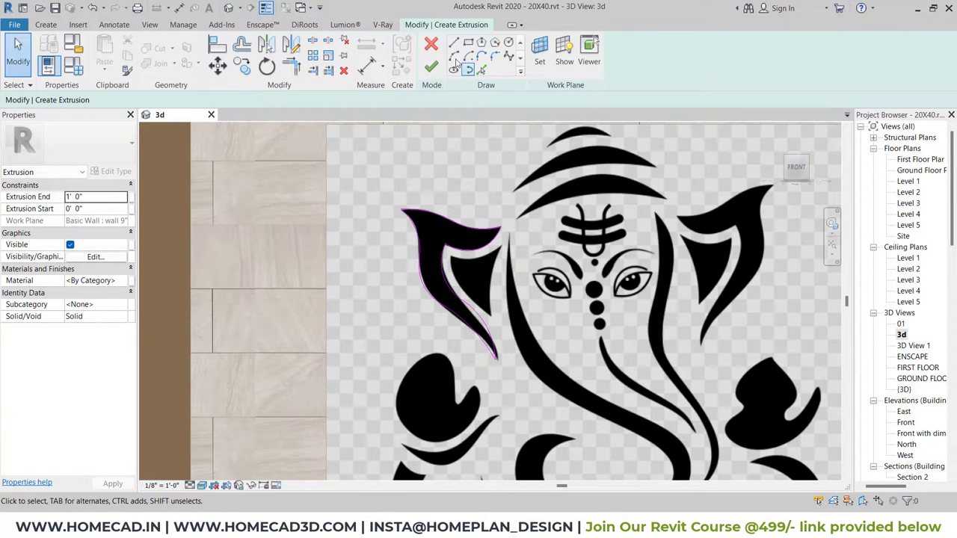
Finish the ear sketch and set the extrusion end to 0' 2"
left_click(434, 72)
mouse_move(620, 322)
middle_mouse_down("shift")
mouse_move(630, 326)
mouse_move(621, 317)
middle_mouse_up("shift")
left_click(446, 237)
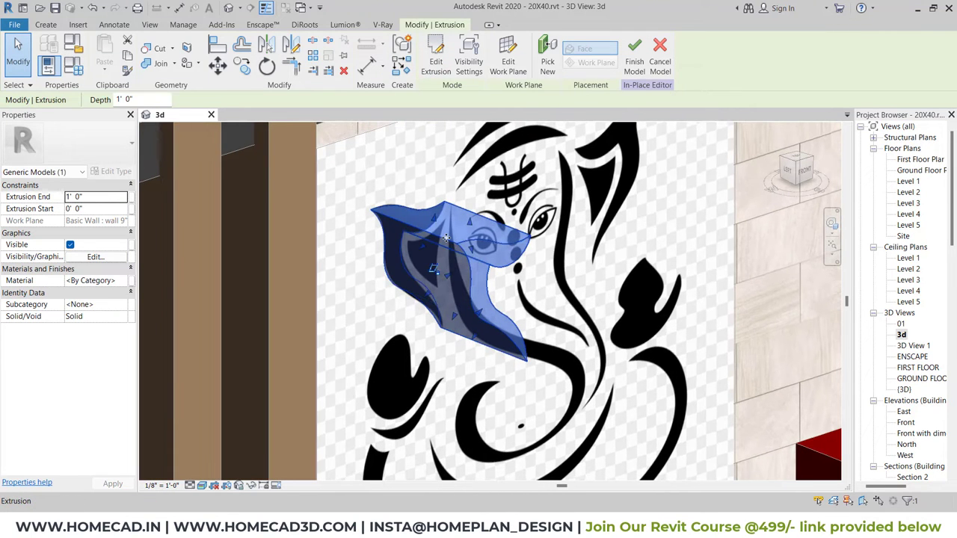
left_click(103, 198)
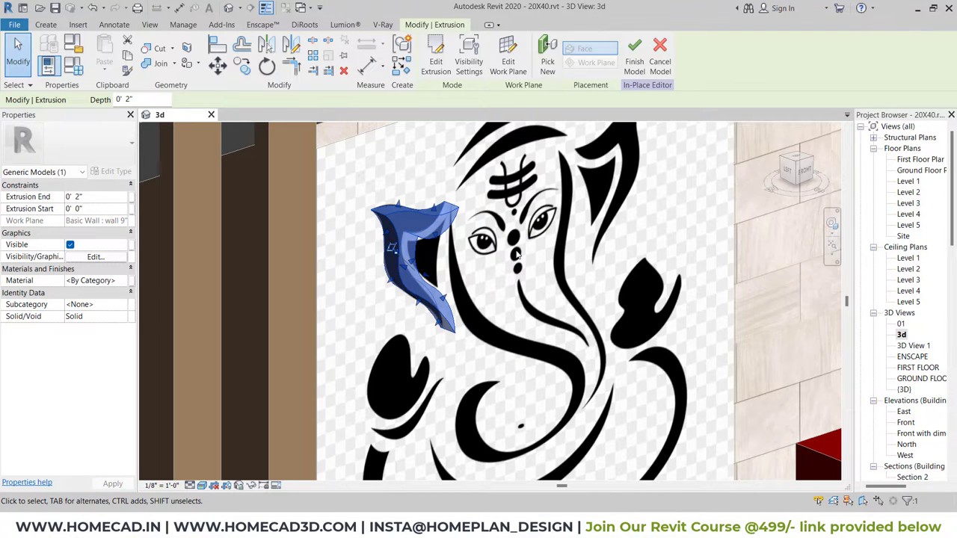
key("Escape")
Orbit and zoom to inspect the 2-inch-thick ear extrusion, then deselect it
mouse_move(517, 255)
middle_mouse_down("shift")
mouse_move(468, 236)
mouse_move(493, 239)
middle_mouse_up("shift")
scroll(468, 235, "up", 2)
left_click(449, 246)
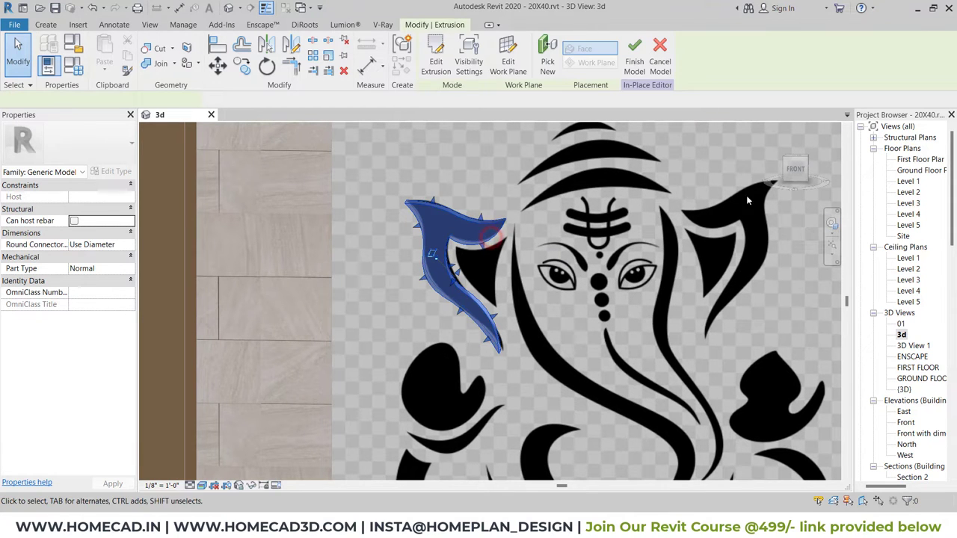
scroll(691, 205, "up", 3)
middle_click_drag(691, 206, 521, 205)
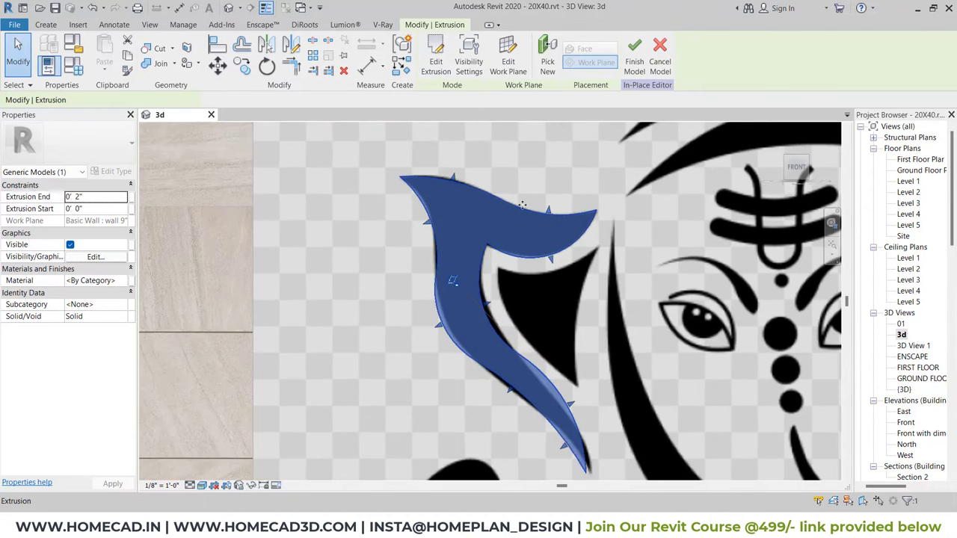
scroll(521, 205, "up", 1)
scroll(525, 239, "down", 1)
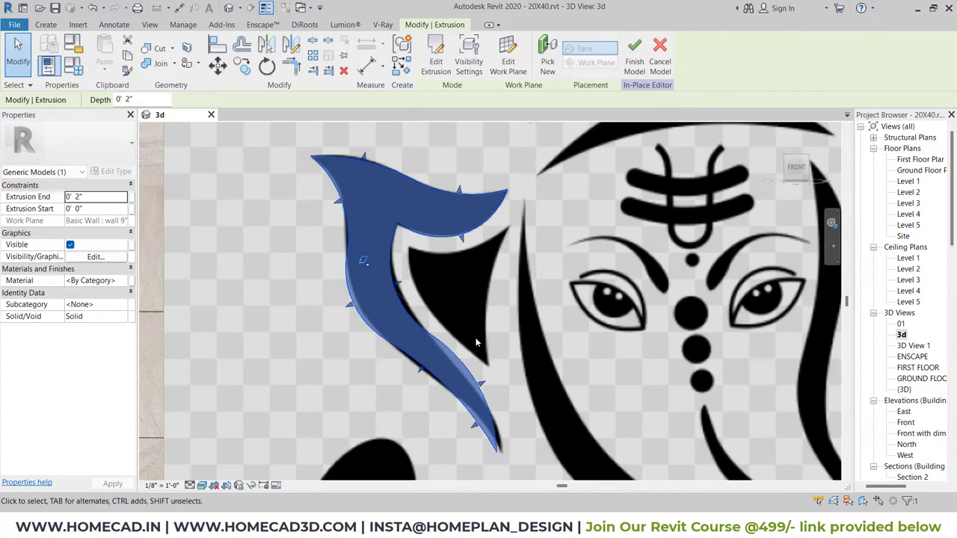
key("Escape")
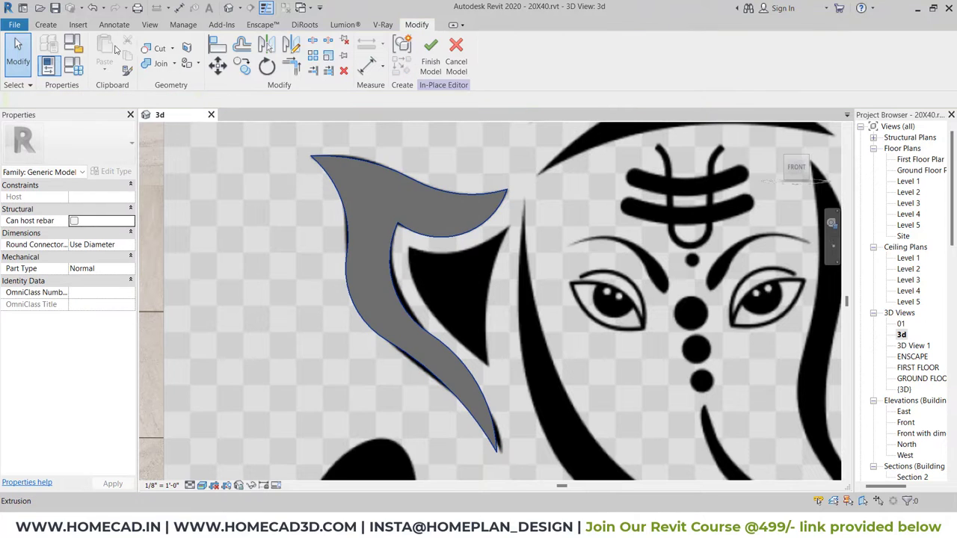
Start a new extrusion and outline the inner ear with three Start-End-Radius arcs
left_click(46, 24)
left_click(105, 54)
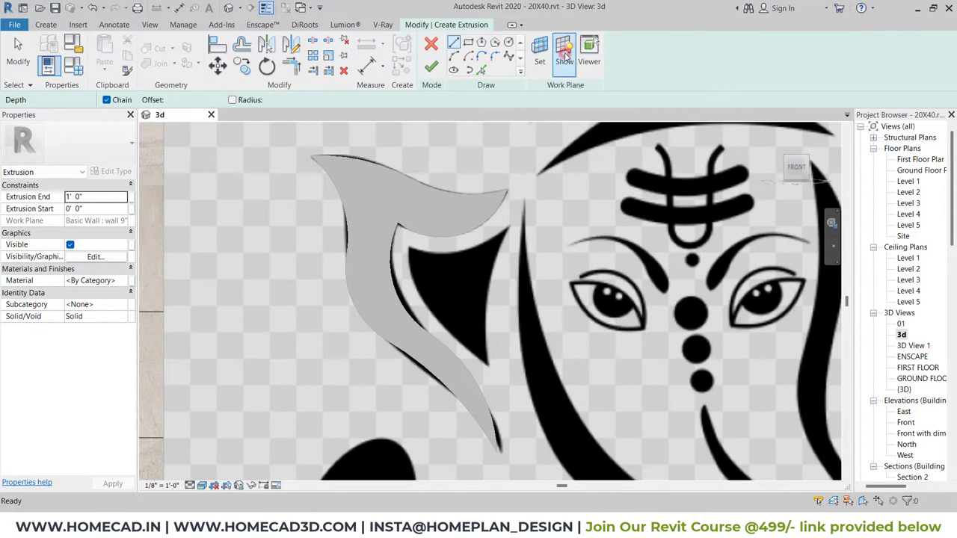
left_click(565, 56)
left_click(564, 56)
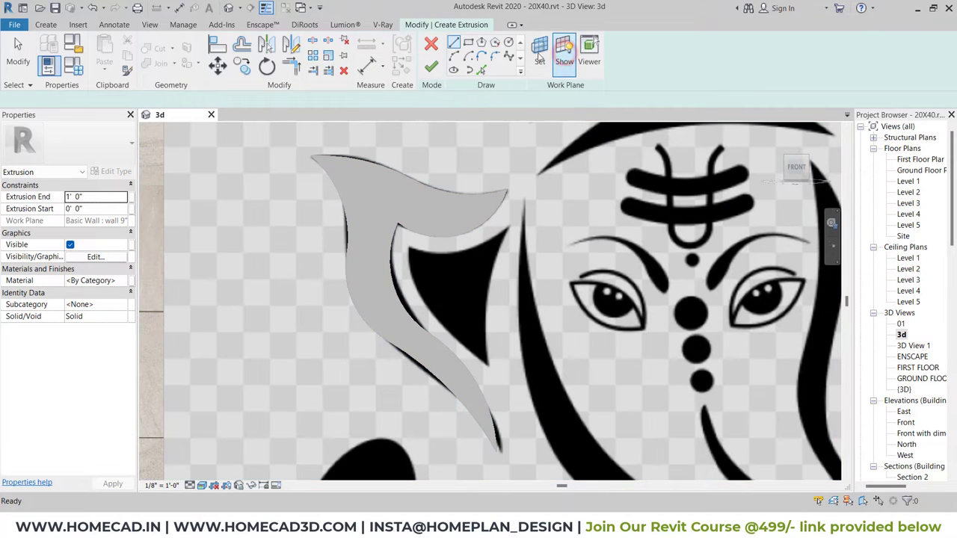
left_click(456, 56)
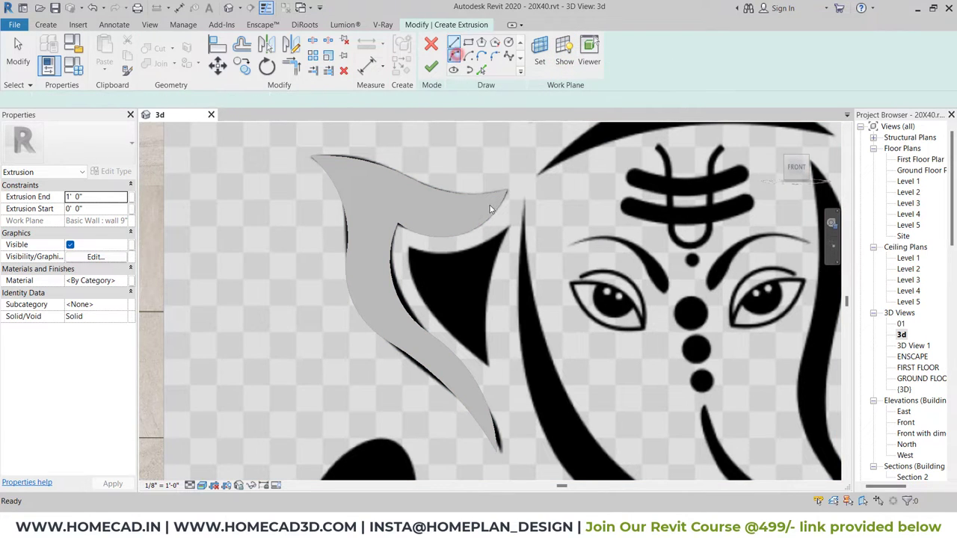
scroll(400, 246, "up", 3)
left_click(397, 248)
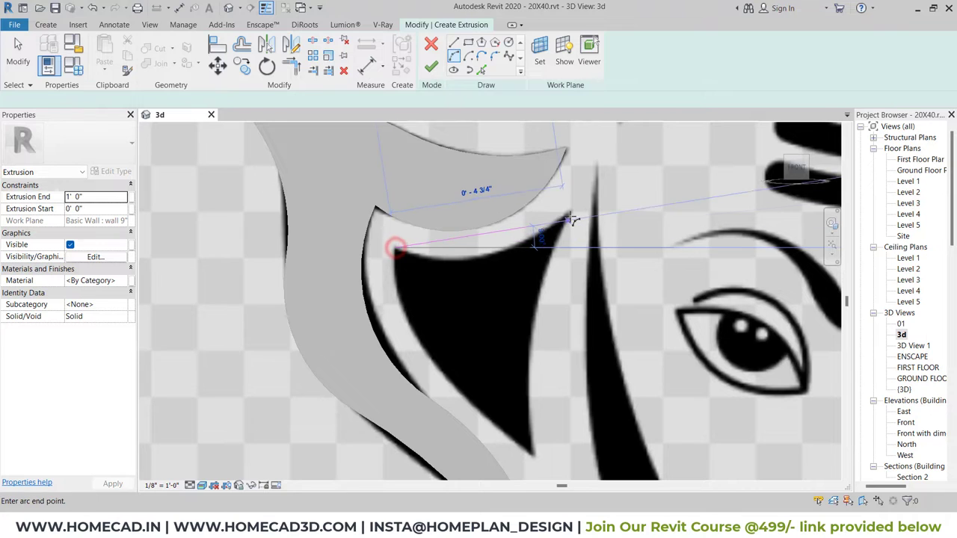
left_click(571, 211)
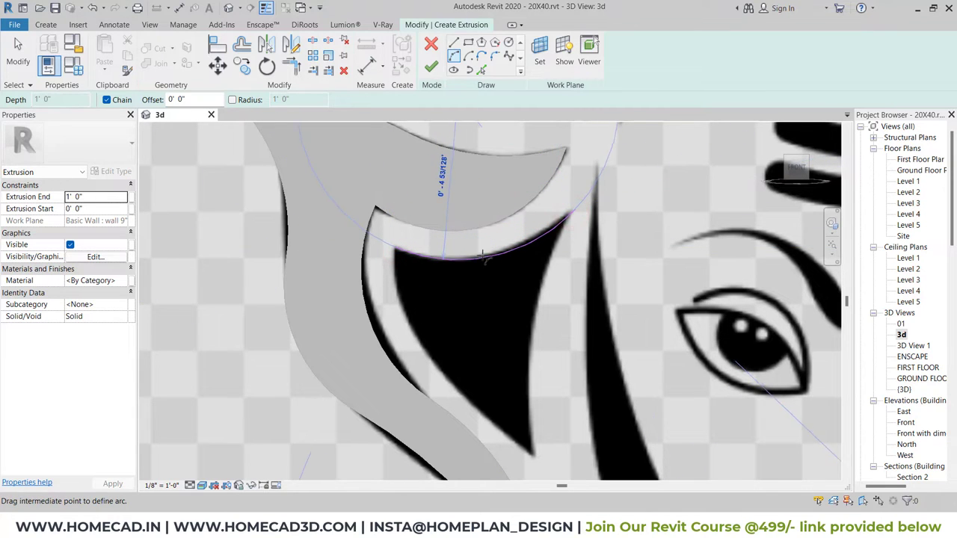
left_click(483, 256)
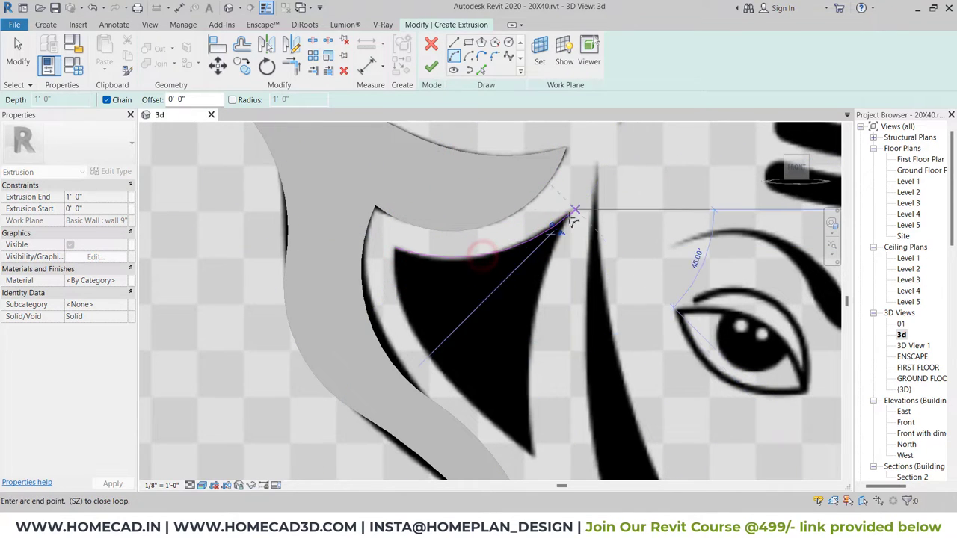
left_click(533, 458)
left_click(532, 329)
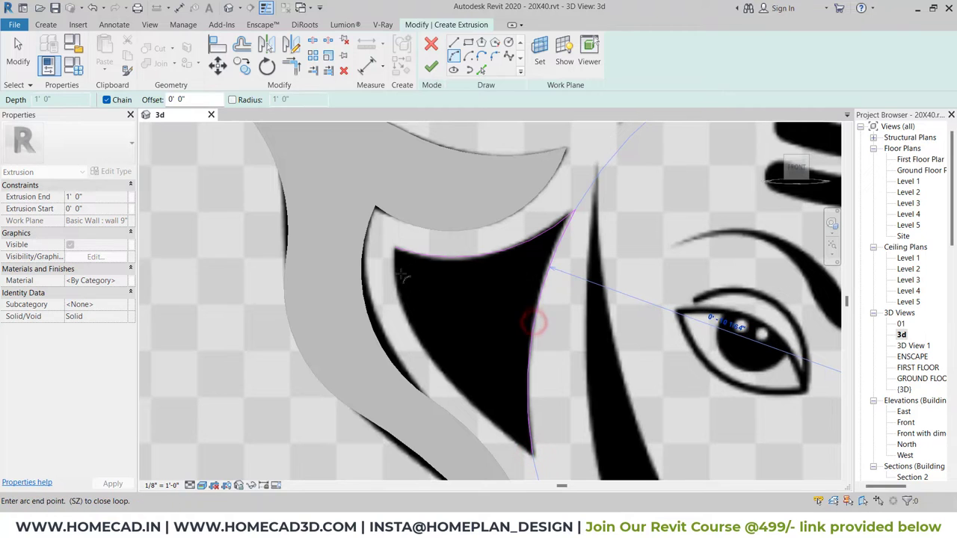
left_click(396, 248)
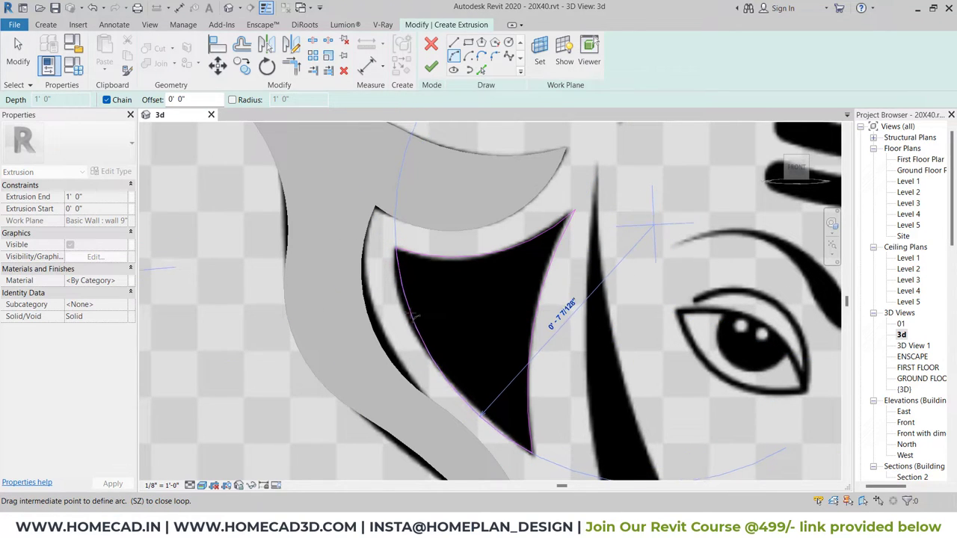
left_click(411, 314)
Set the extrusion end to 0' 2" and finish the inner ear solid
scroll(553, 328, "down", 2)
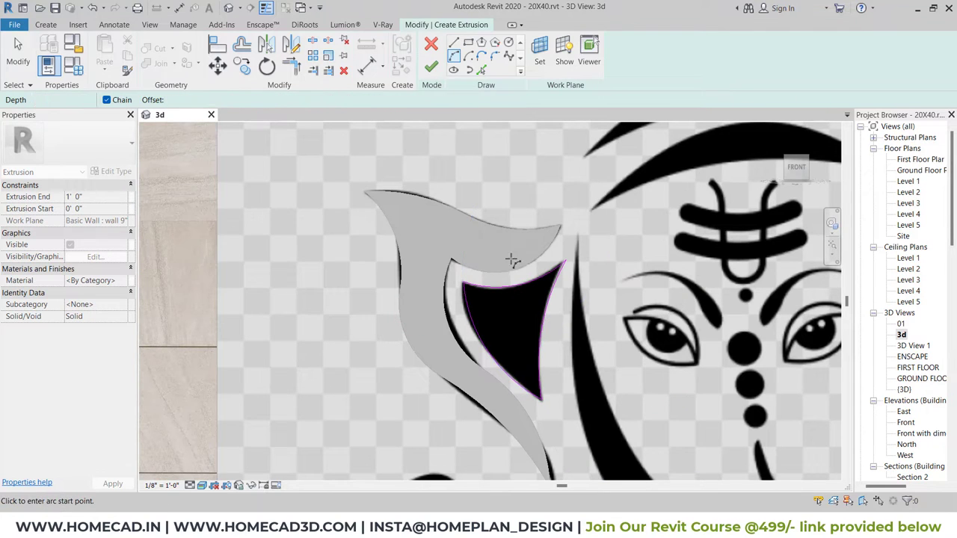
left_click(96, 196)
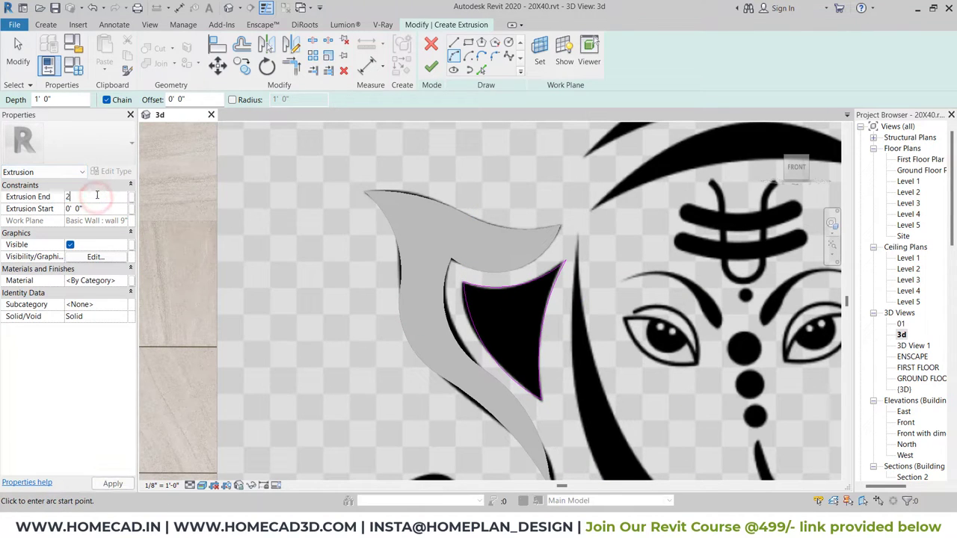
left_click(430, 69)
mouse_move(568, 255)
middle_mouse_down("shift")
mouse_move(675, 325)
mouse_move(419, 295)
middle_mouse_up("shift")
key("Escape")
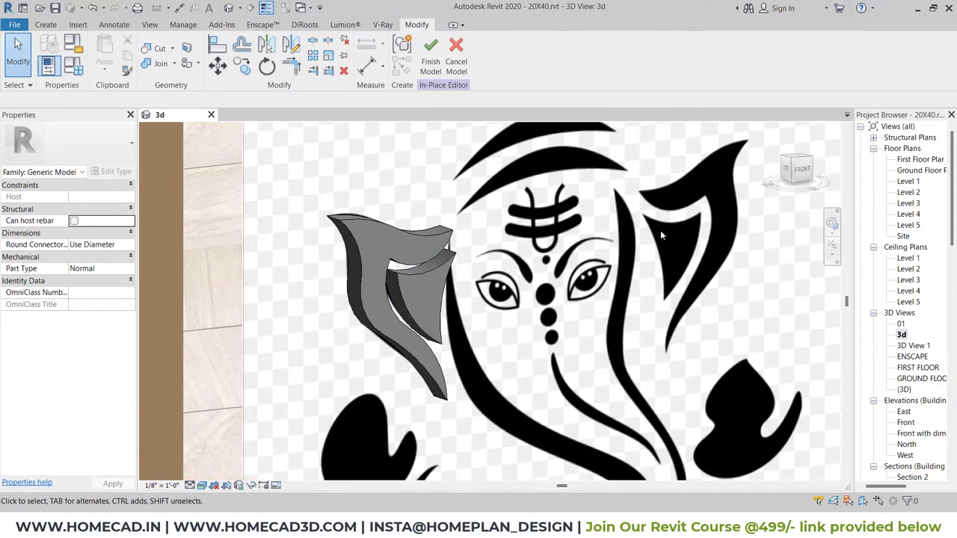
Start a new extrusion and outline the lower crown crescent with two arcs
left_click(412, 293)
scroll(475, 302, "up", 3)
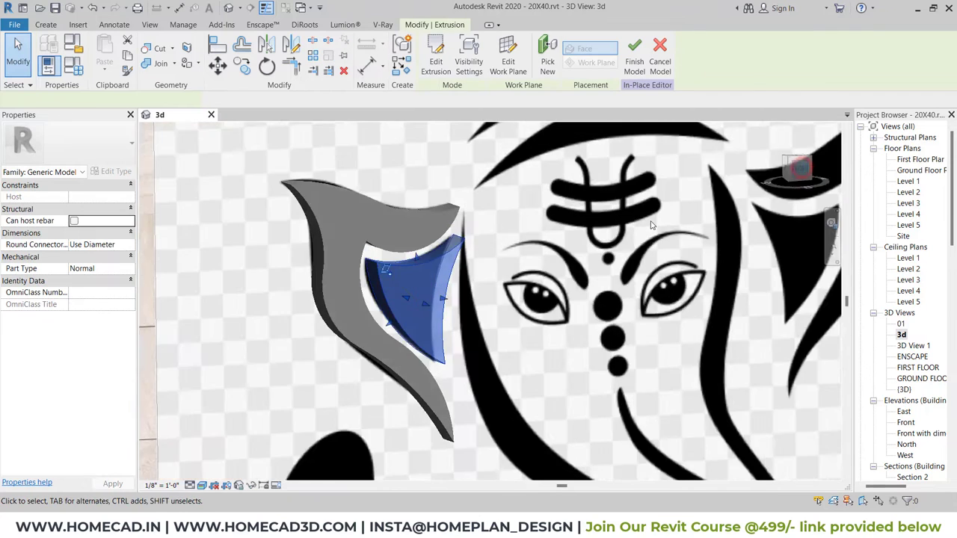
scroll(475, 301, "up", 3)
scroll(476, 301, "down", 3)
scroll(609, 244, "down", 3)
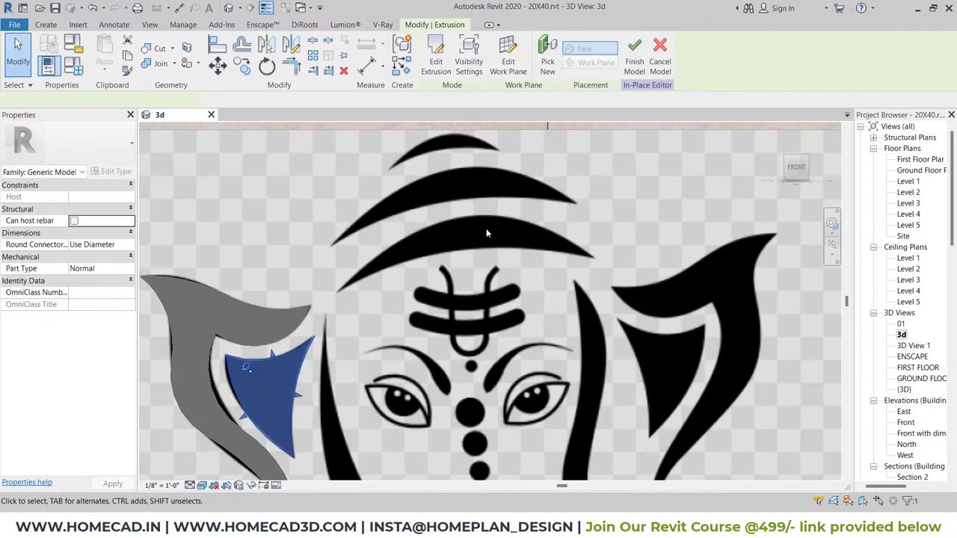
scroll(304, 127, "up", 4)
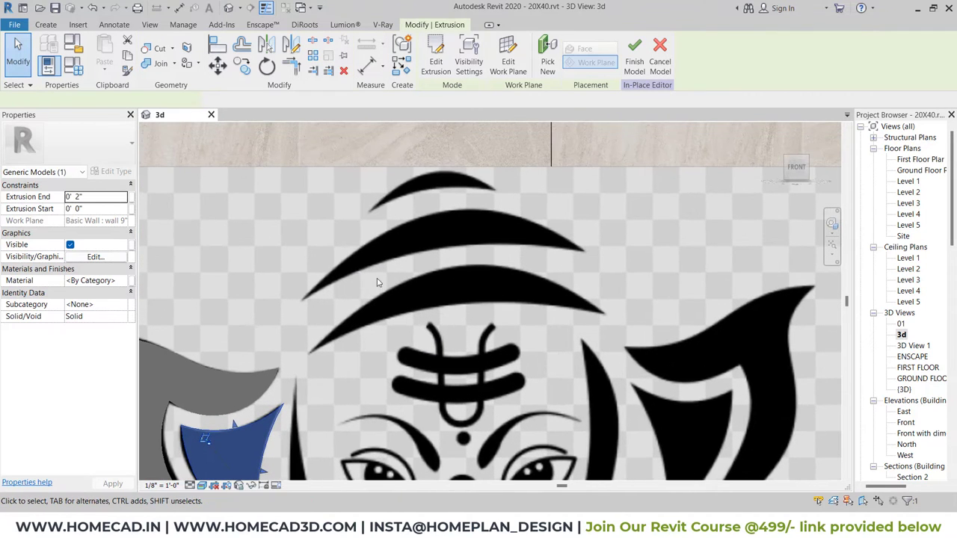
left_click(46, 24)
left_click(106, 48)
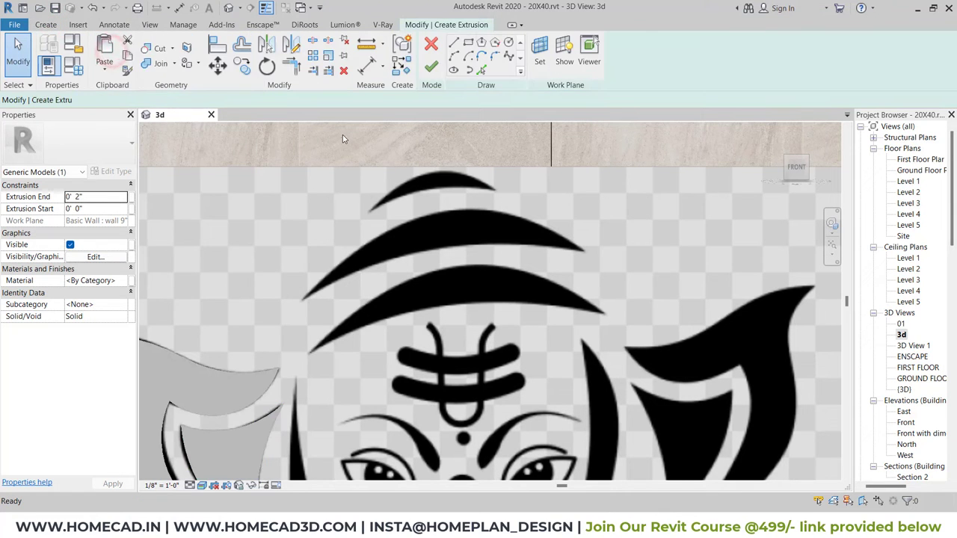
left_click(454, 56)
left_click(309, 354)
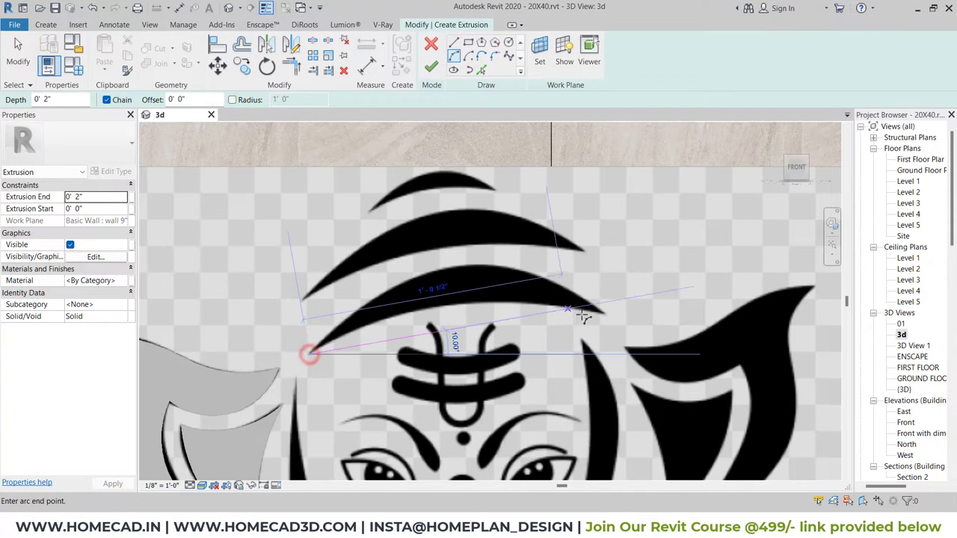
left_click(605, 315)
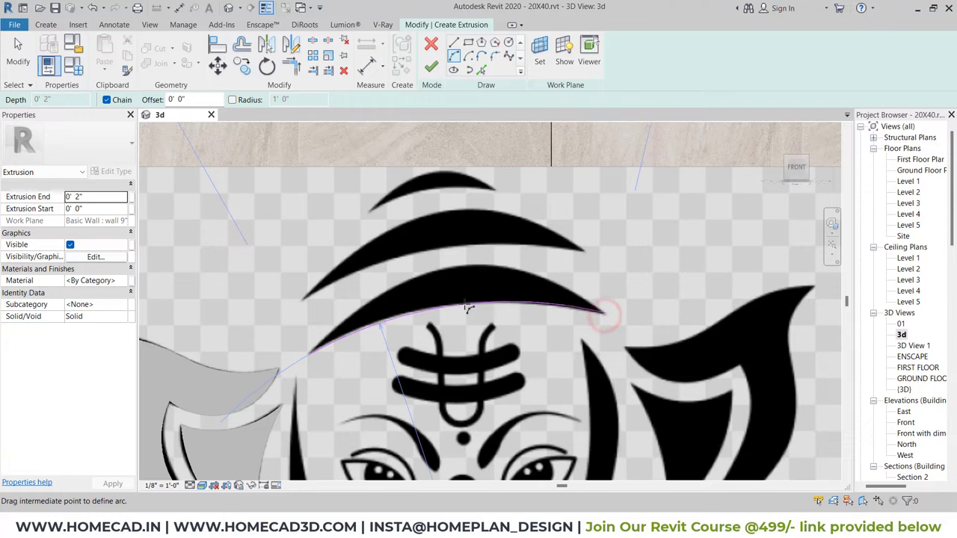
left_click(467, 307)
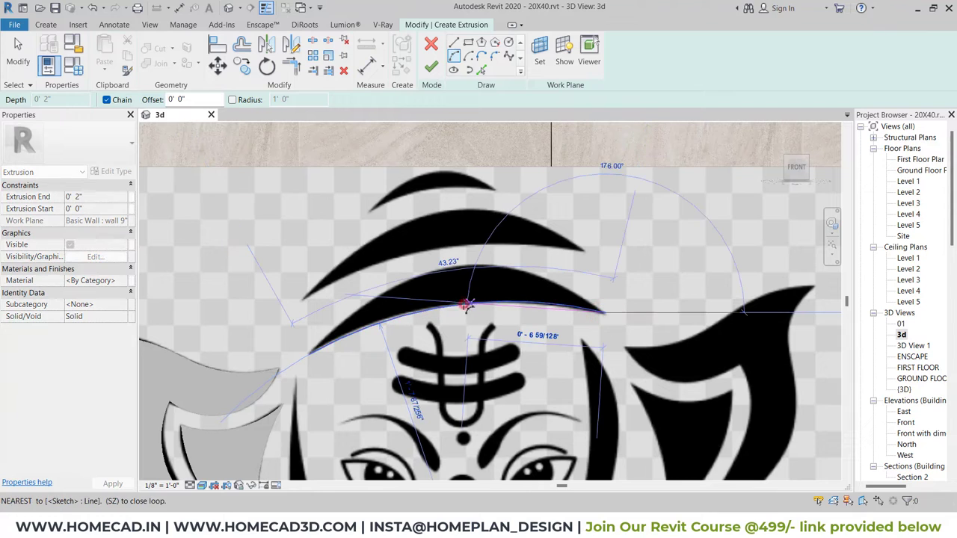
left_click(310, 350)
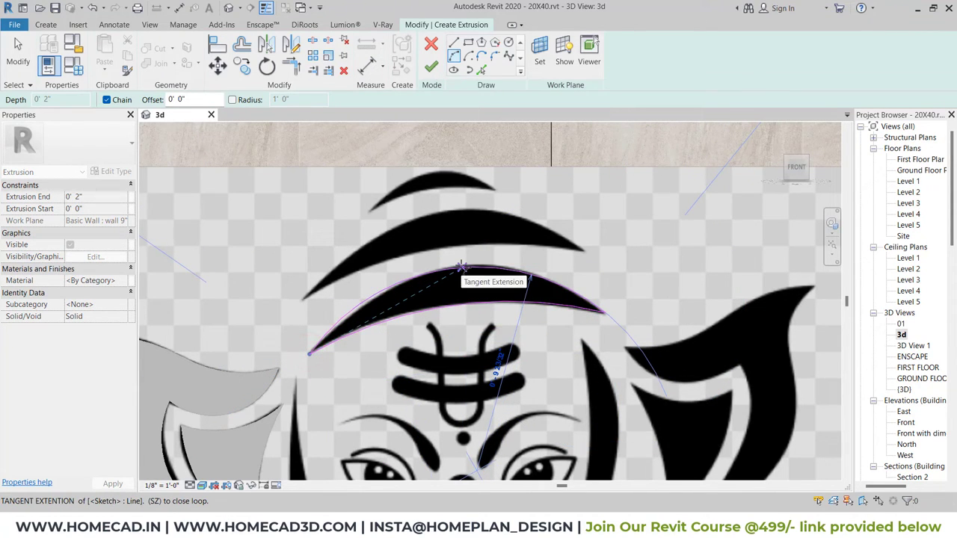
left_click(461, 265)
Outline the middle and top crown crescents, each with a pair of arcs
left_click(299, 298)
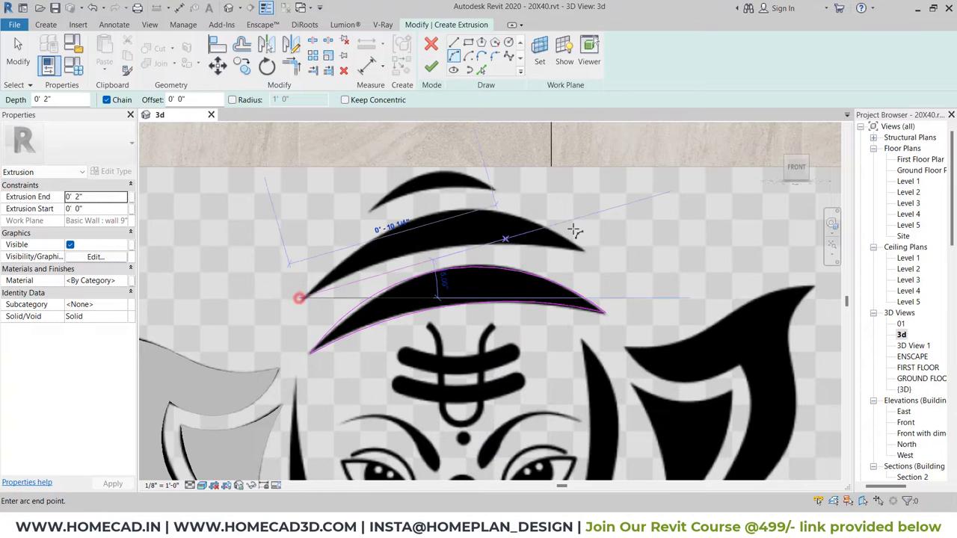
left_click(584, 250)
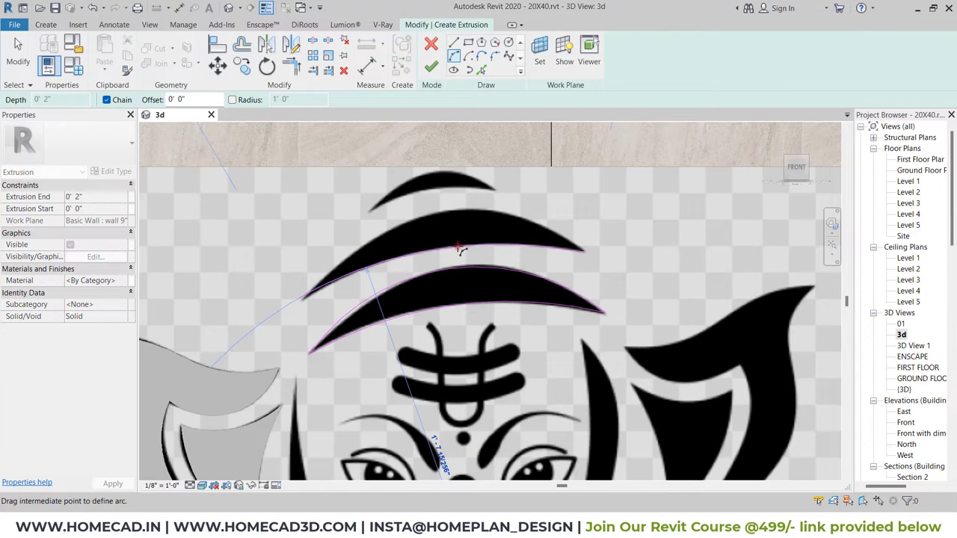
left_click(457, 249)
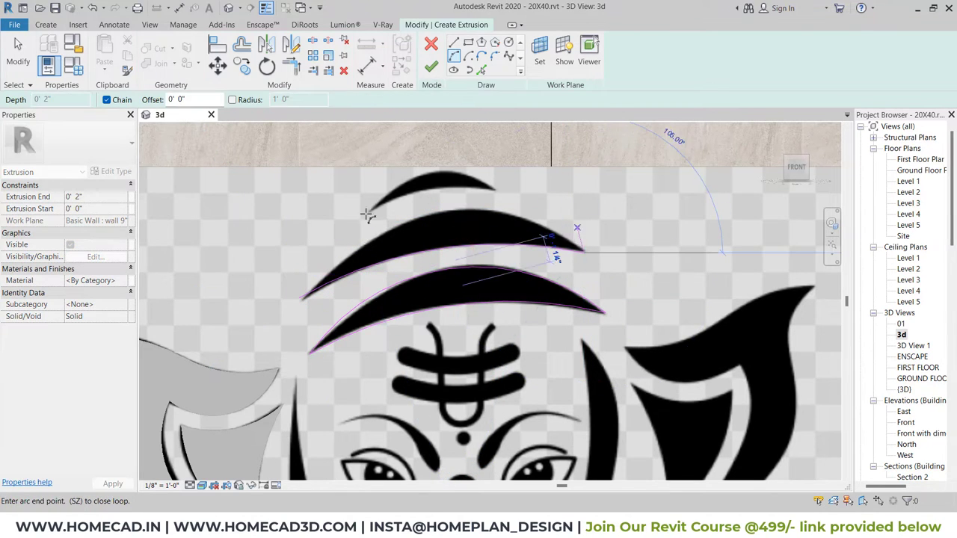
left_click(299, 298)
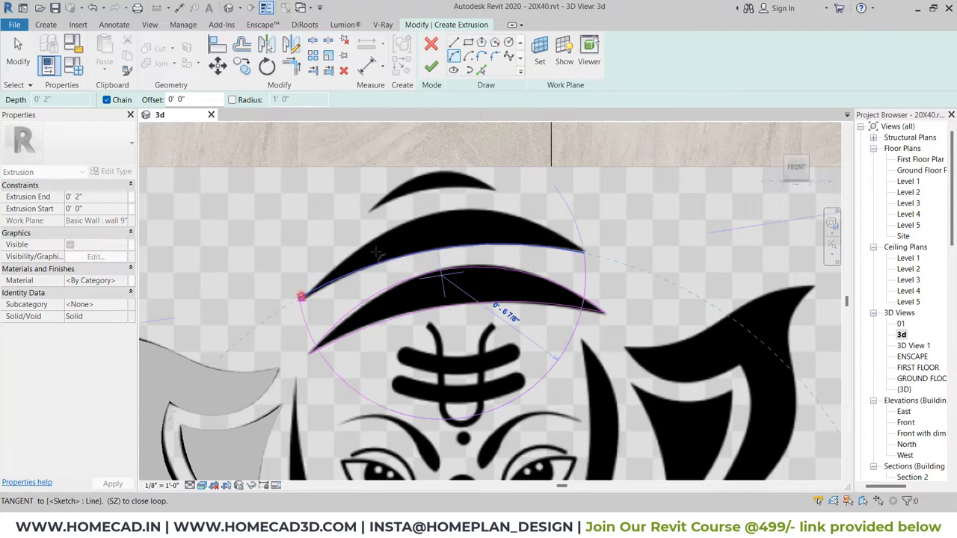
left_click(456, 211)
middle_click_drag(457, 212, 459, 230)
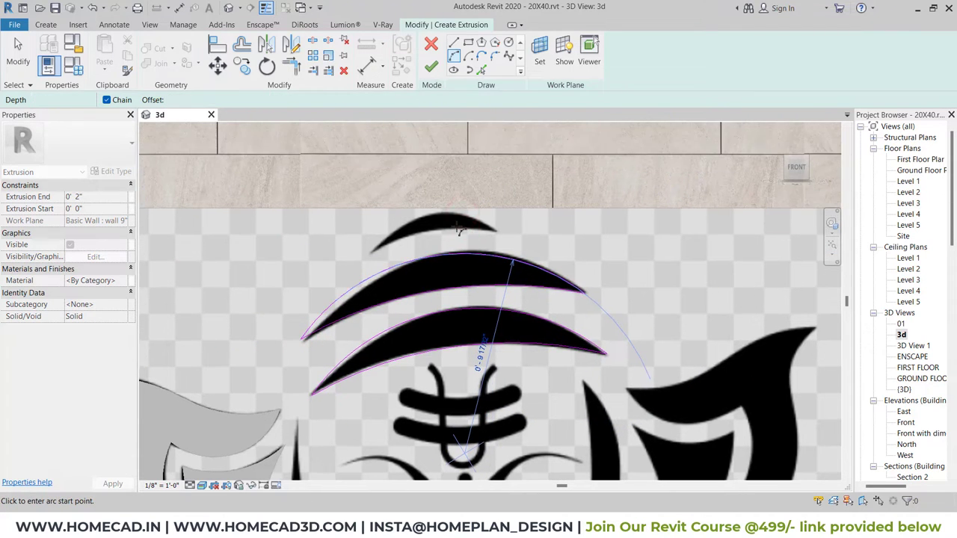
scroll(459, 231, "up", 3)
left_click(281, 280)
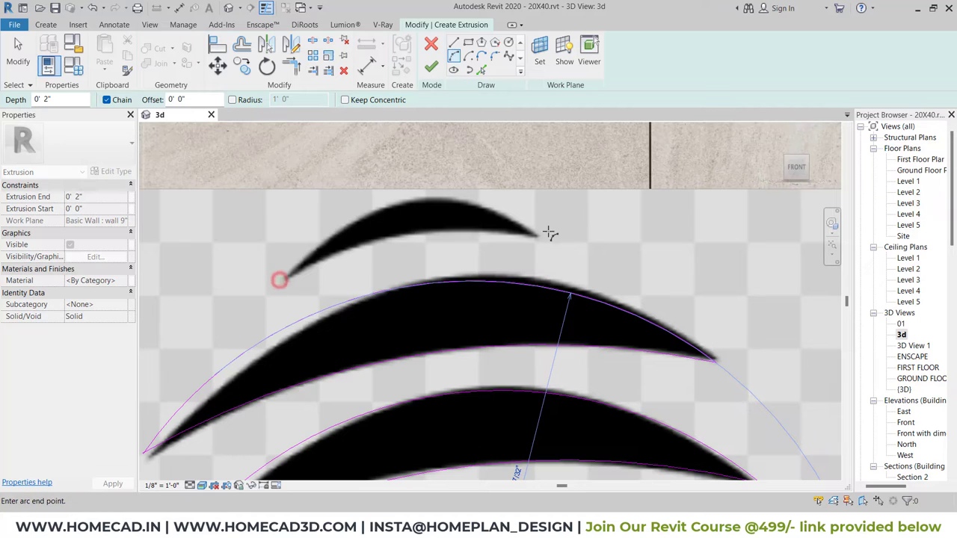
left_click(536, 236)
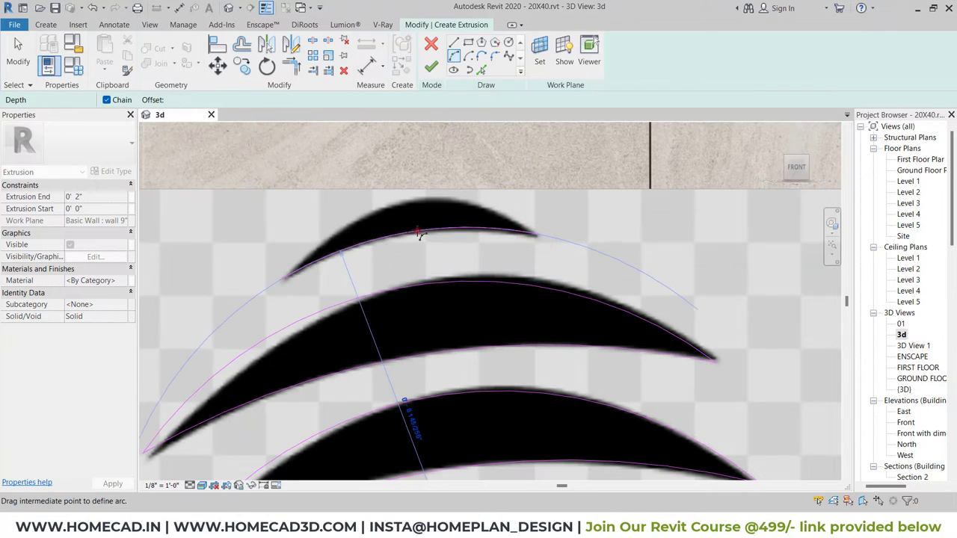
left_click(418, 228)
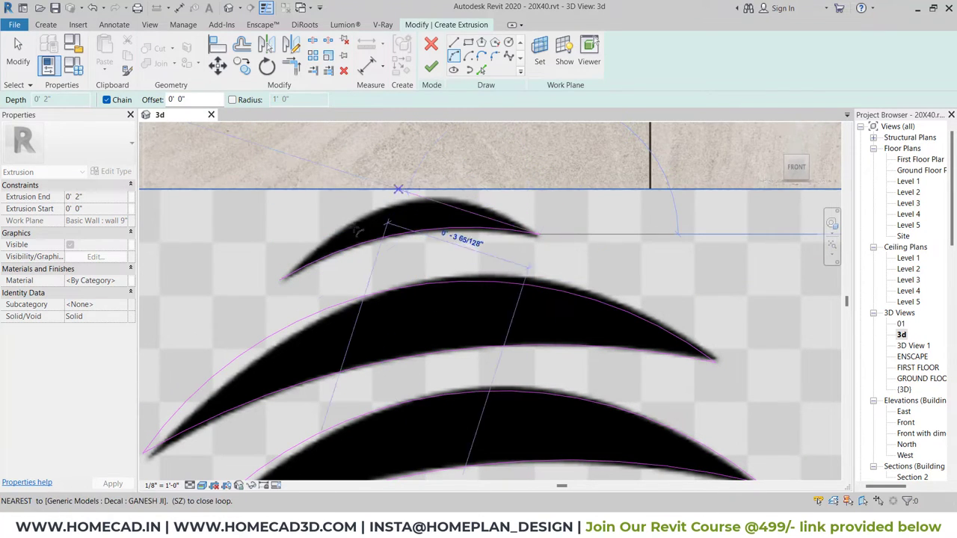
left_click(278, 277)
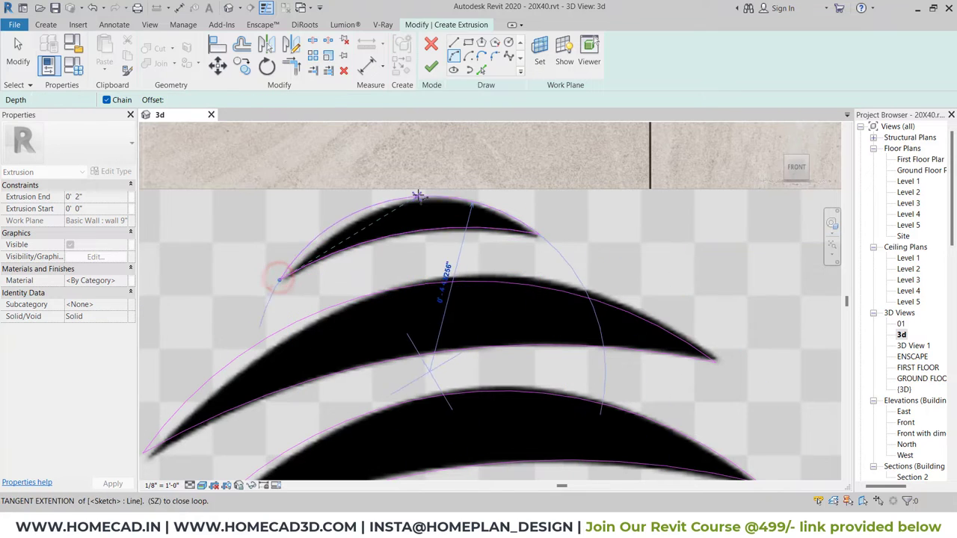
left_click(430, 198)
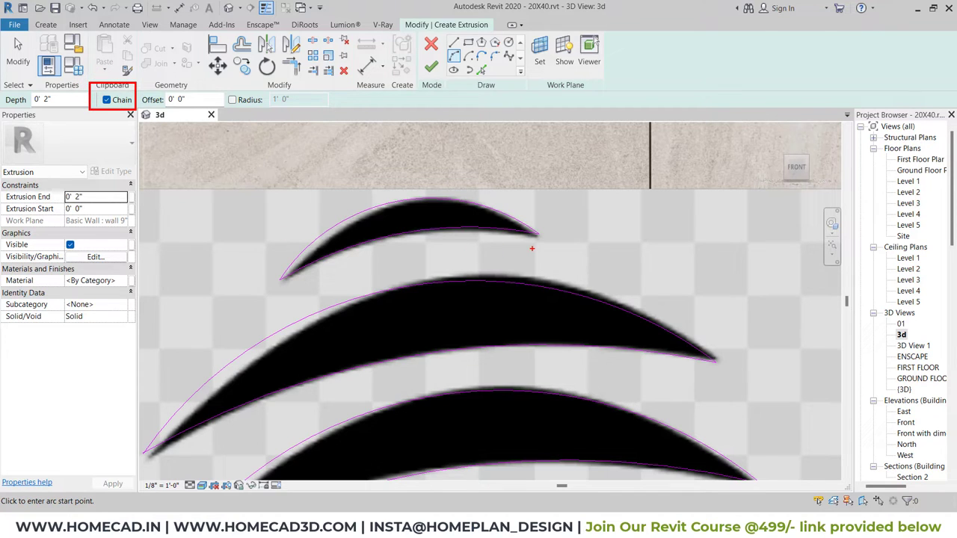
Finish the three-crescent crown extrusion, then select it again for editing
key("Escape")
key("Escape")
scroll(401, 251, "down", 3)
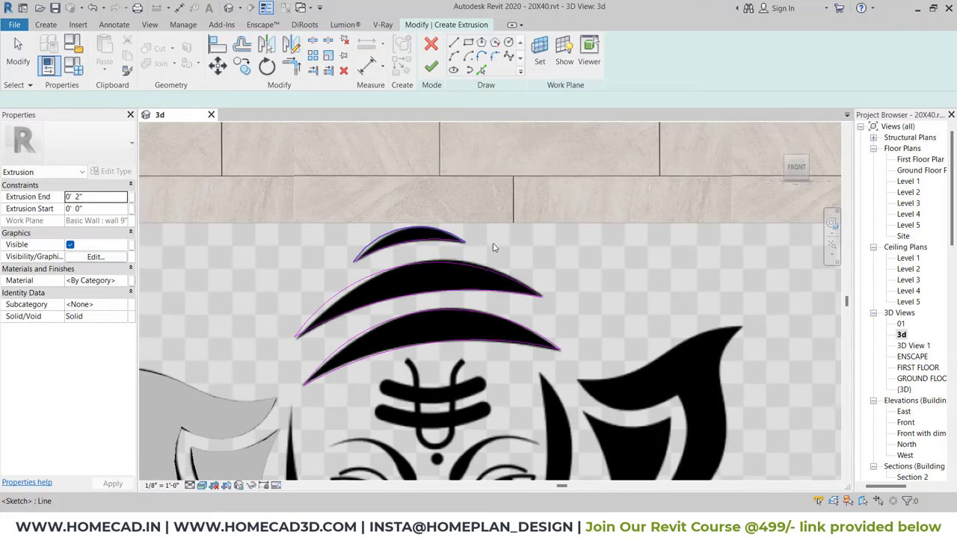
mouse_move(493, 249)
middle_mouse_down("shift")
mouse_move(551, 261)
mouse_move(471, 279)
mouse_move(493, 314)
middle_mouse_up("shift")
left_click(430, 66)
key("Escape")
scroll(471, 279, "down", 3)
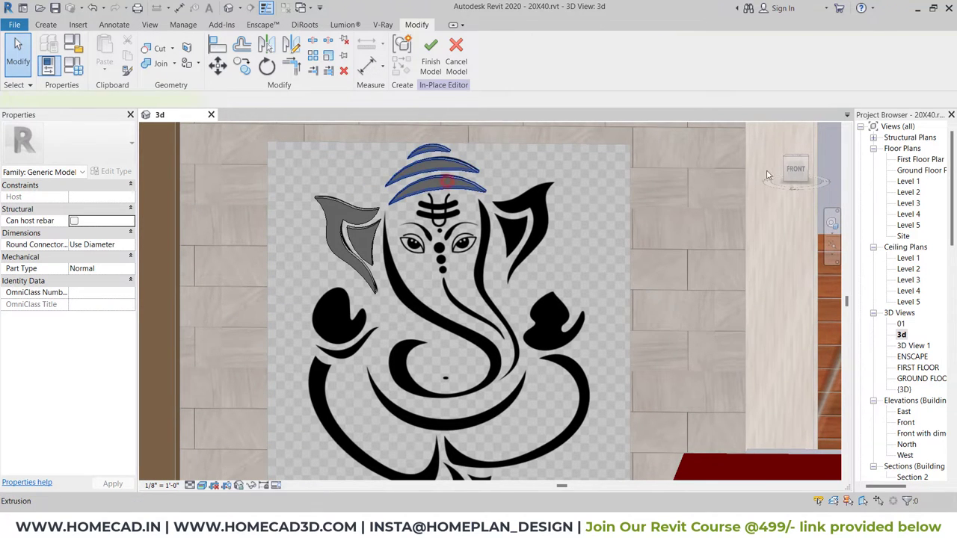
left_click(447, 180)
Reopen the extrusion sketch and chain arcs along the right ear's upper and inner edges
scroll(413, 225, "up", 4)
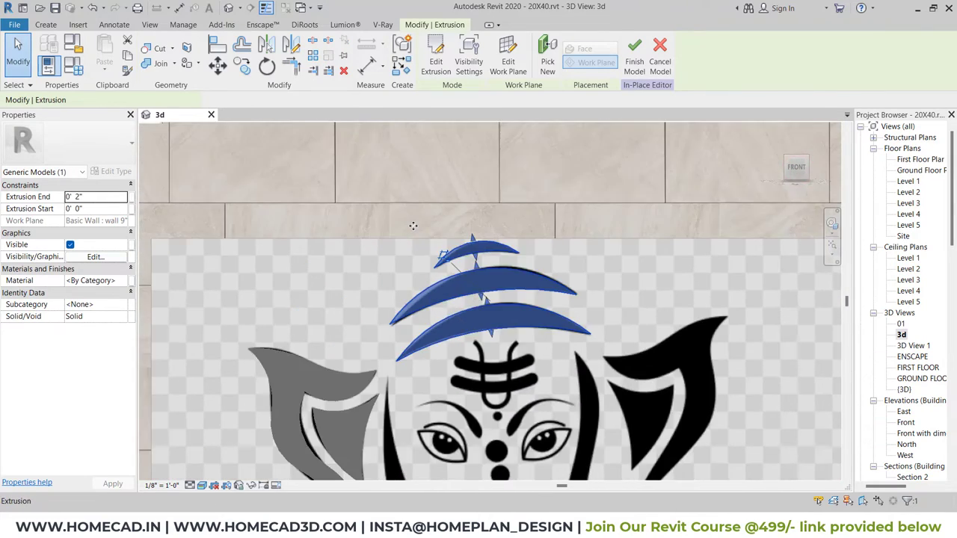
scroll(413, 226, "down", 3)
left_click(435, 61)
left_click(481, 69)
left_click(426, 273)
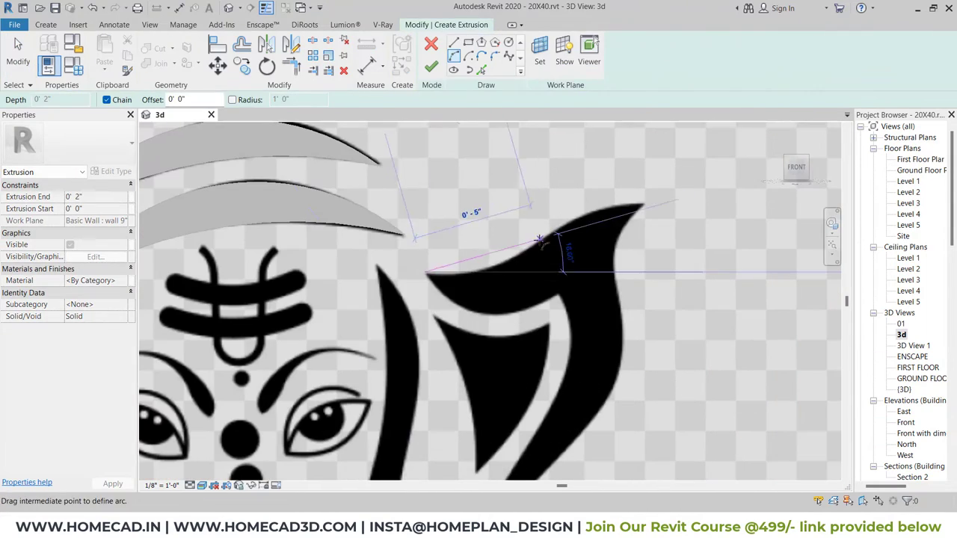
left_click(540, 241)
middle_click_drag(540, 419, 548, 273)
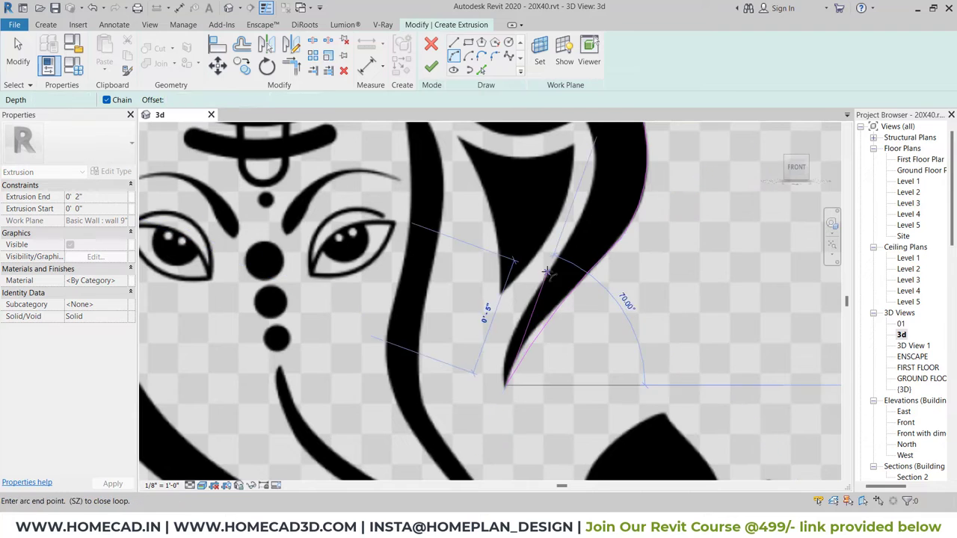
left_click(547, 273)
middle_click_drag(527, 150, 519, 255)
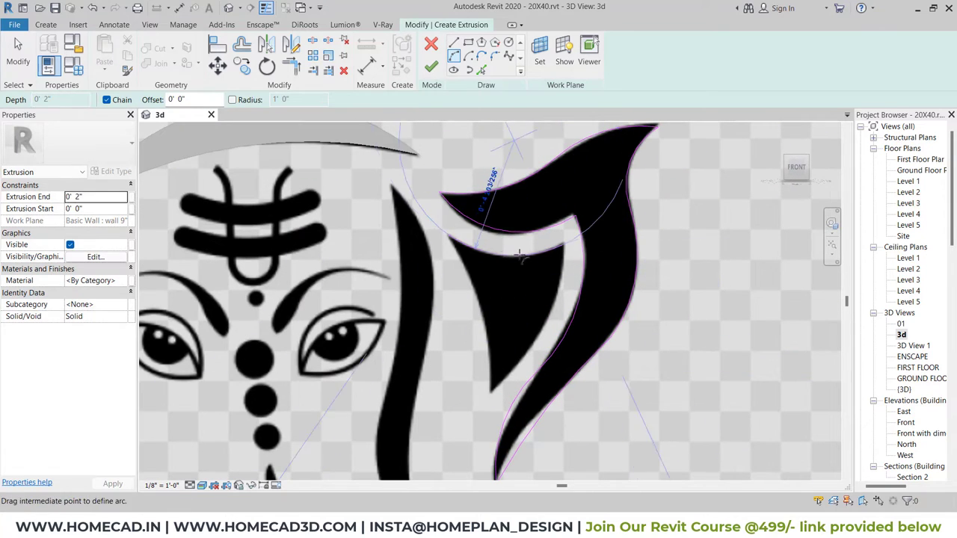
left_click(520, 255)
Continue the arc chain to the ear's base and close the right ear outline
scroll(523, 299, "down", 3)
scroll(559, 354, "up", 3)
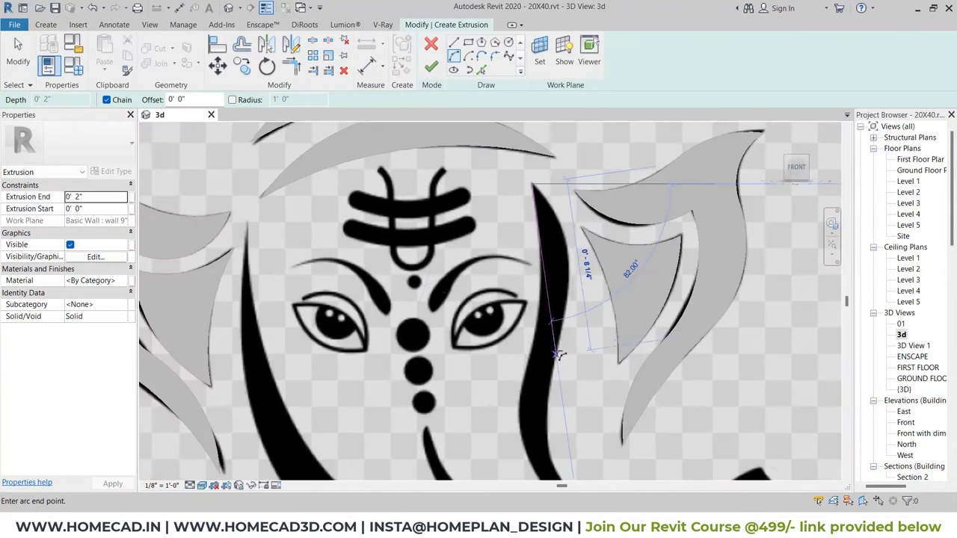
mouse_move(559, 354)
middle_mouse_down()
mouse_move(588, 299)
mouse_move(536, 239)
middle_mouse_up()
left_click(562, 299)
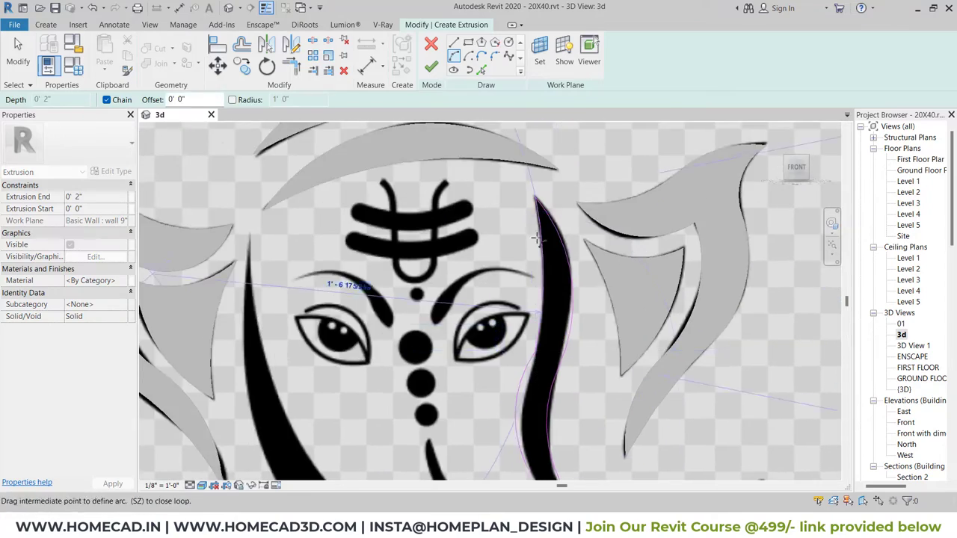
scroll(536, 239, "up", 3)
left_click(506, 288)
scroll(506, 289, "down", 5)
scroll(478, 299, "up", 2)
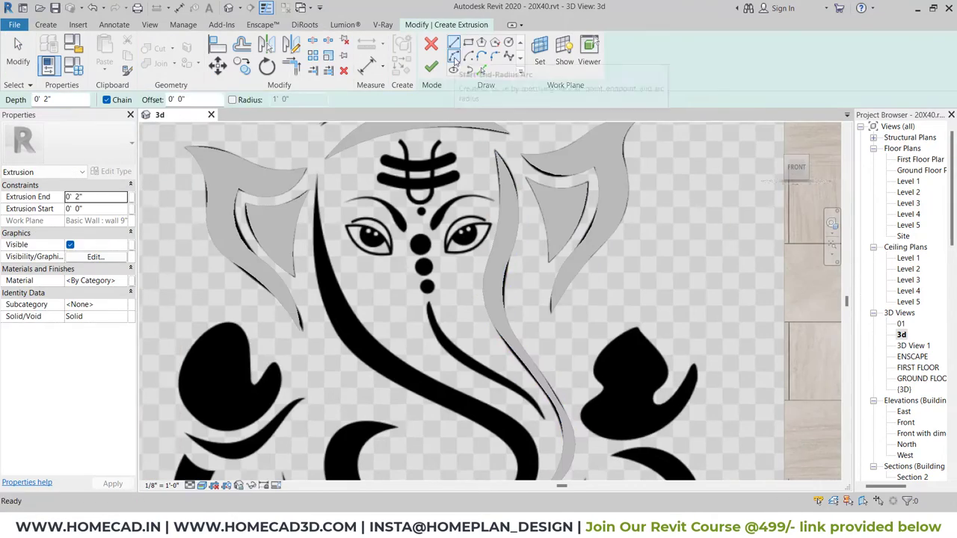
left_click(509, 56)
Trace the trunk and lower body curves with spline and fillet-arc sketch lines
scroll(419, 299, "up", 5)
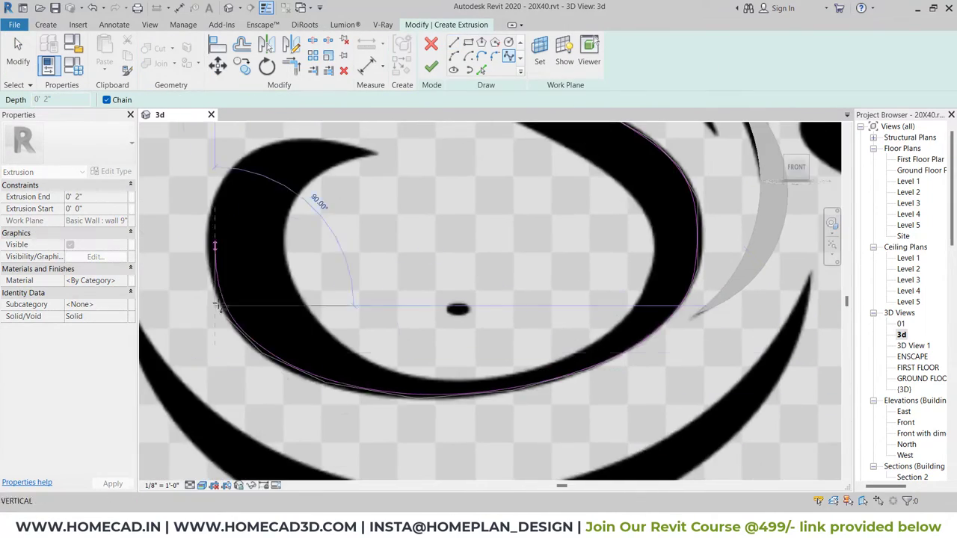
scroll(216, 306, "down", 3)
scroll(406, 214, "up", 4)
scroll(309, 195, "down", 2)
scroll(516, 385, "up", 2)
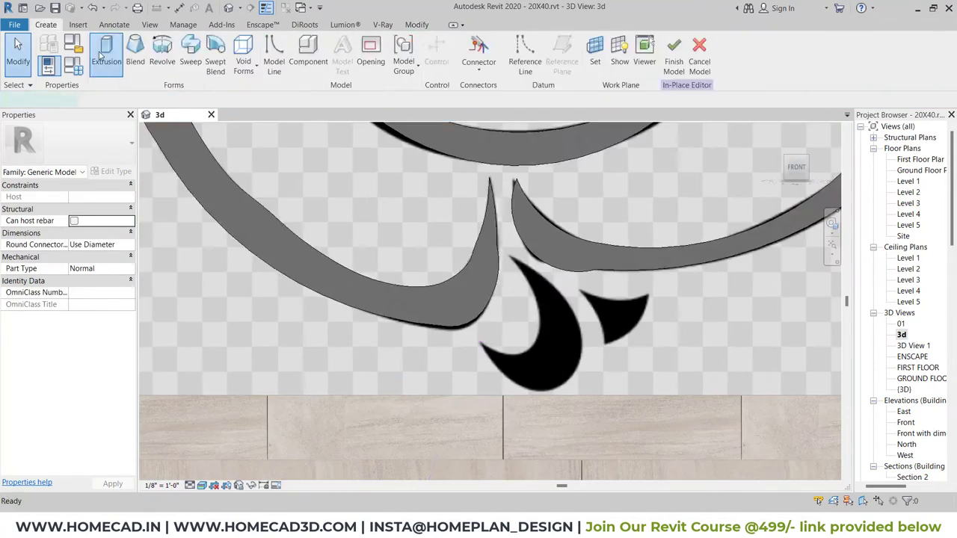
left_click(105, 56)
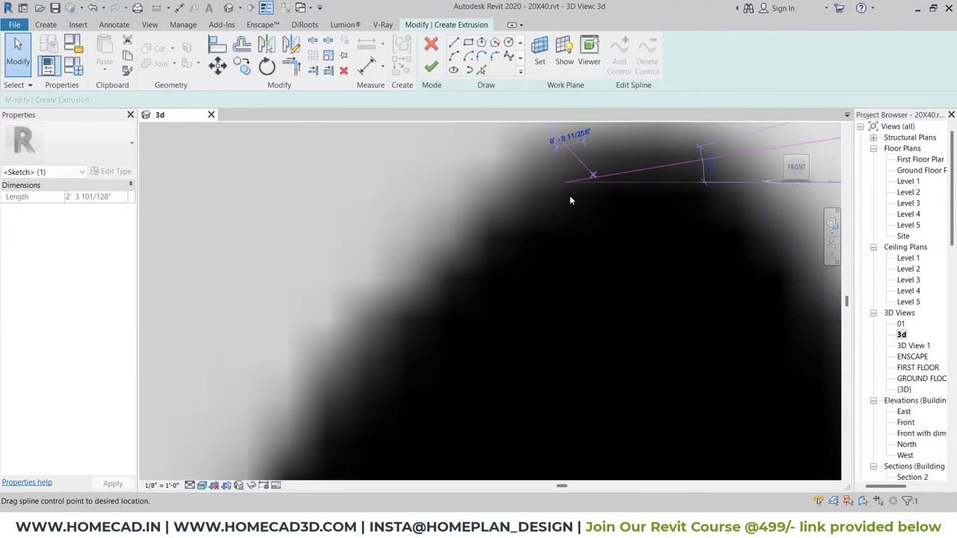
left_click(495, 60)
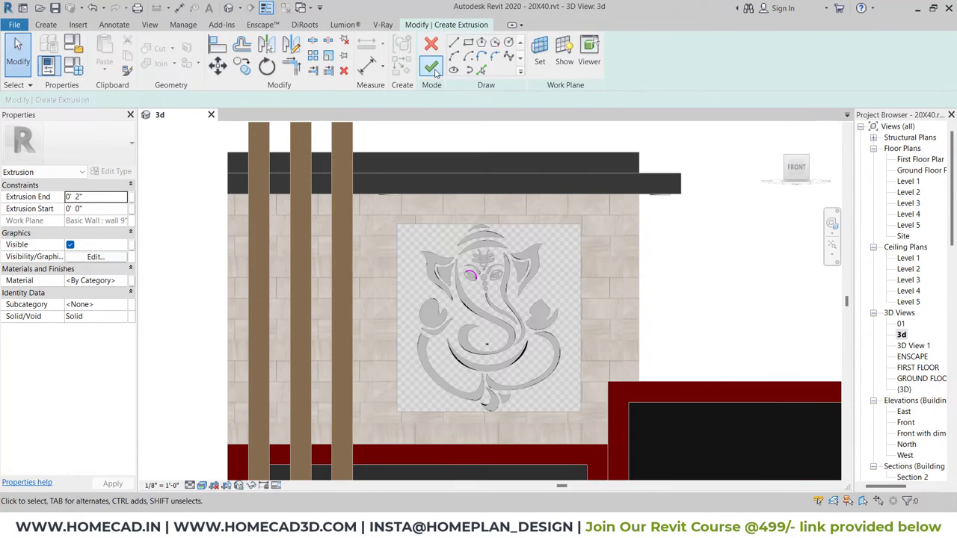
Finish the Ganesha extrusion sketch and zoom out to see the whole emblem on the wall
left_click(436, 69)
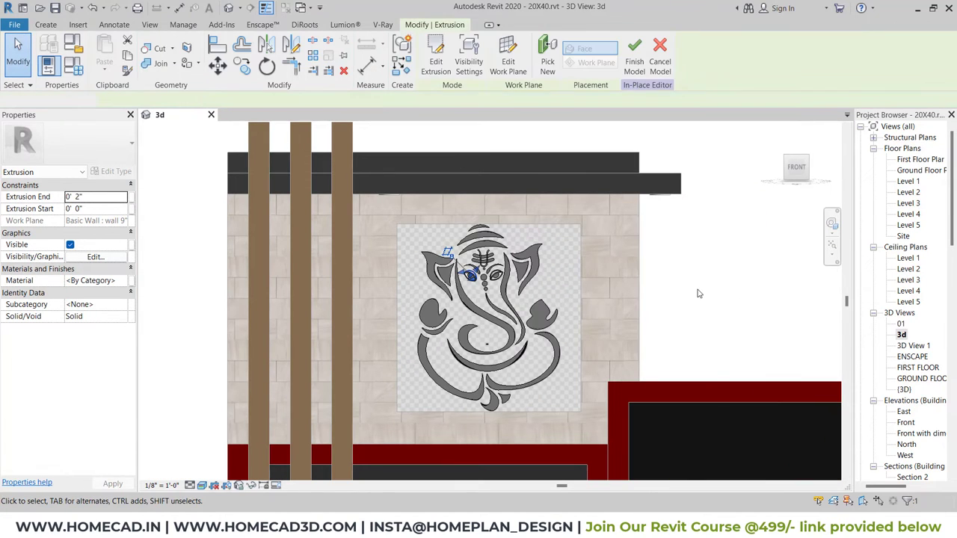
scroll(598, 288, "down", 2)
mouse_move(598, 288)
middle_mouse_down()
mouse_move(557, 258)
mouse_move(593, 269)
mouse_move(524, 239)
mouse_move(369, 145)
middle_mouse_up()
scroll(370, 145, "up", 1)
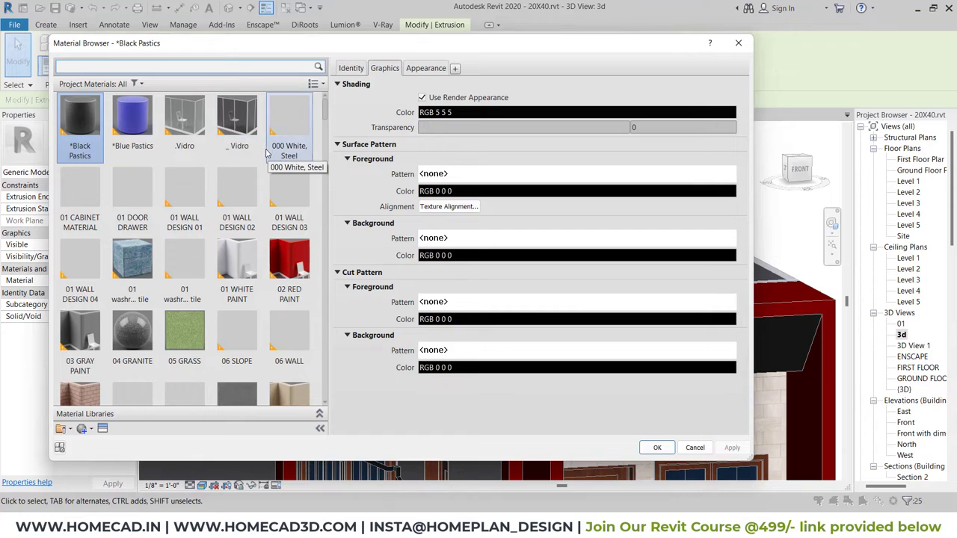
Apply the 02 RED PAINT material to the Ganesh extrusions
left_click(236, 258)
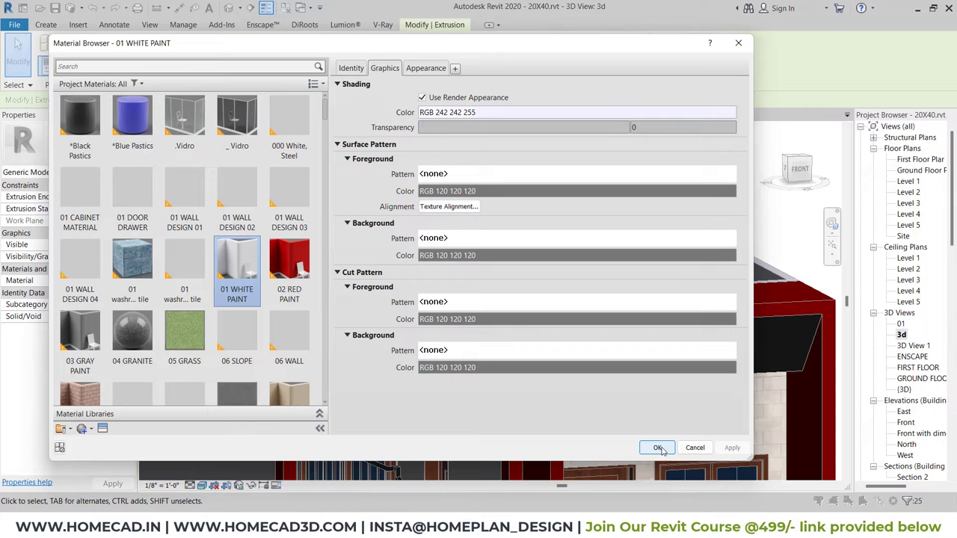
left_click(289, 262)
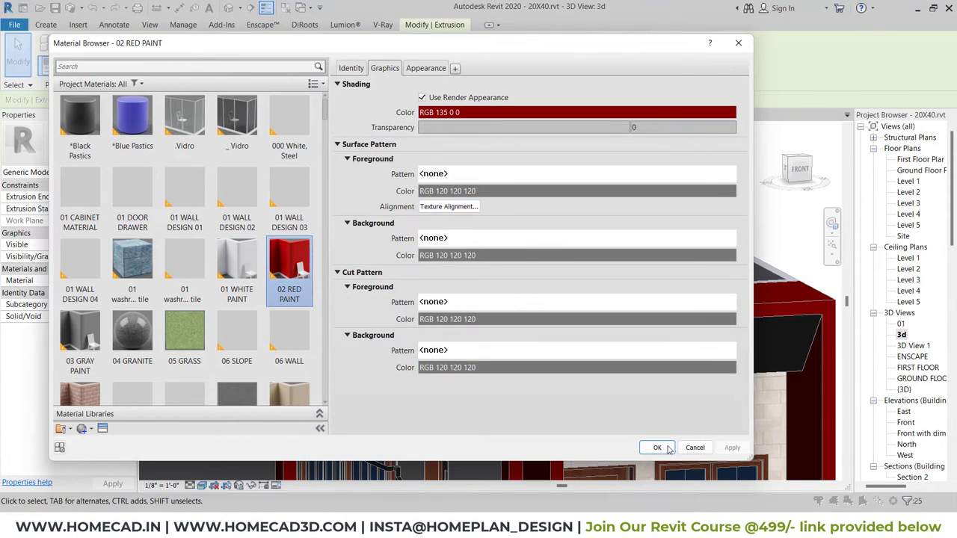
key("Return")
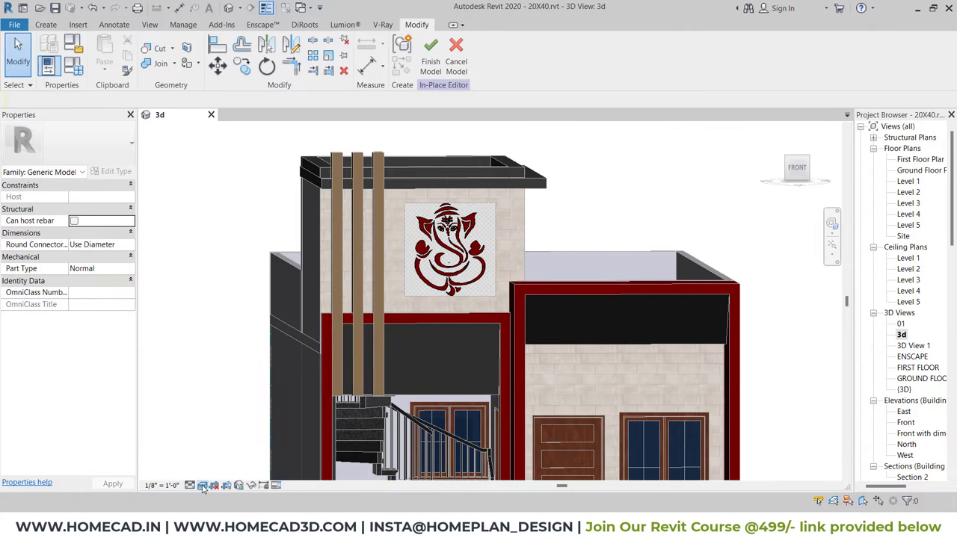
Switch the view's visual style to Consistent Colors
left_click(202, 486)
left_click(224, 447)
scroll(457, 234, "up", 1)
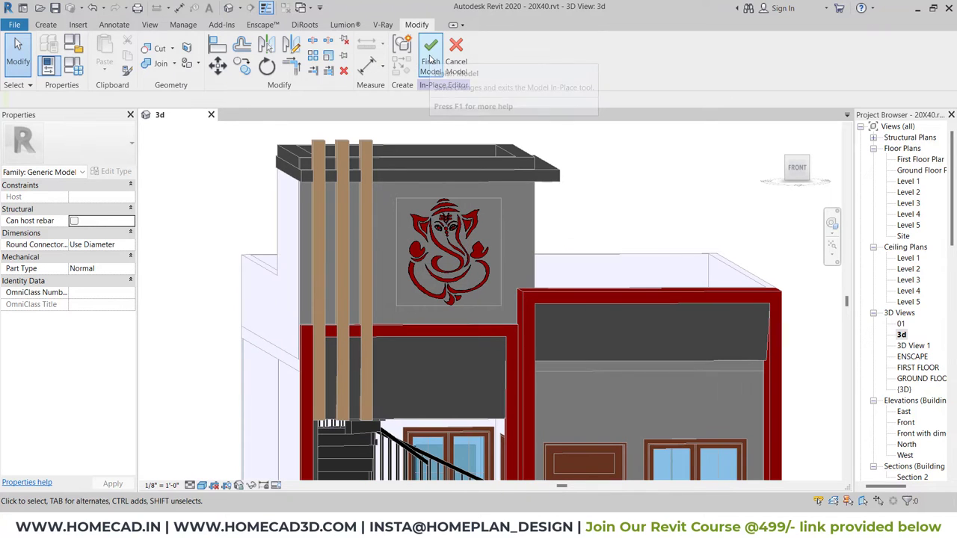
Finish the GANESH JI in-place model, dismiss the save reminder, and orbit to view the emblem
left_click(431, 60)
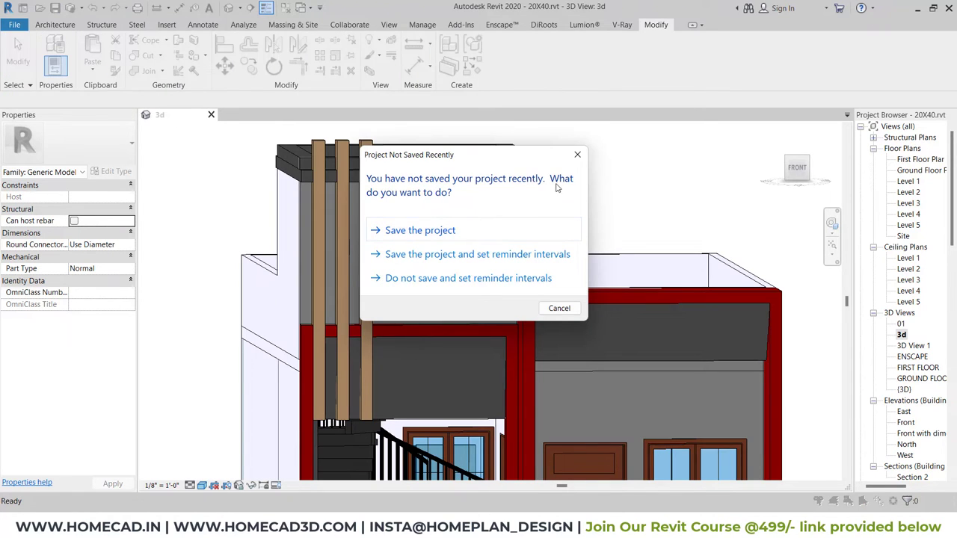
left_click(577, 155)
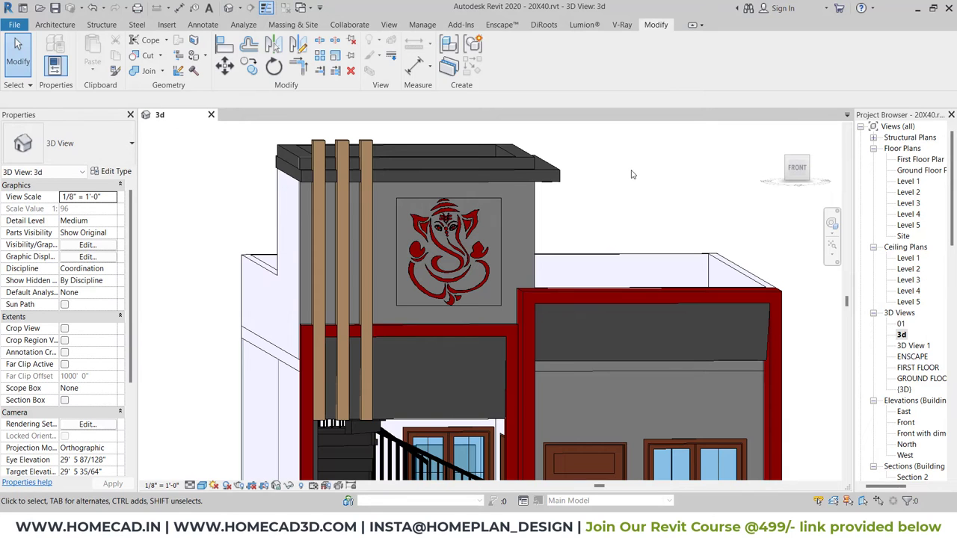
left_click(447, 231)
left_click(557, 238)
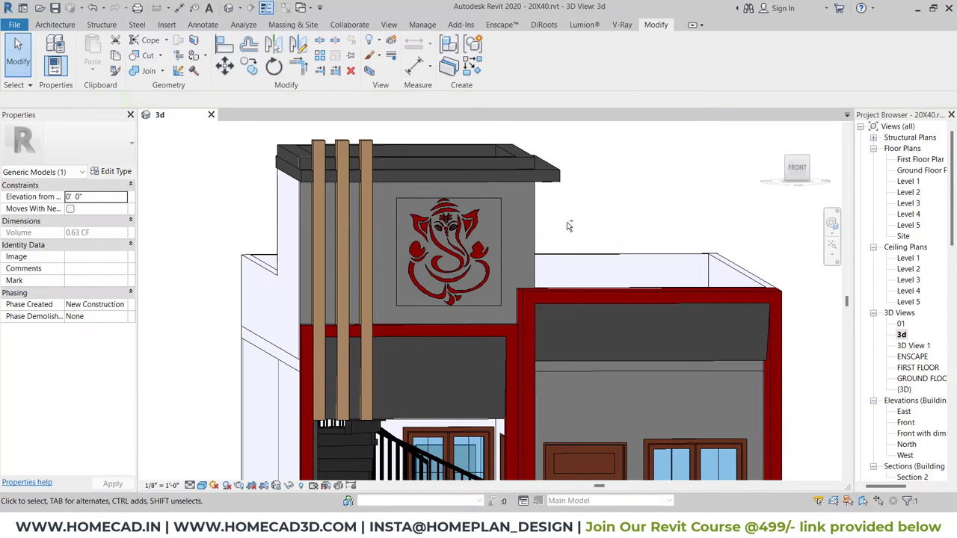
mouse_move(557, 238)
middle_mouse_down("shift")
mouse_move(525, 266)
mouse_move(482, 221)
middle_mouse_up("shift")
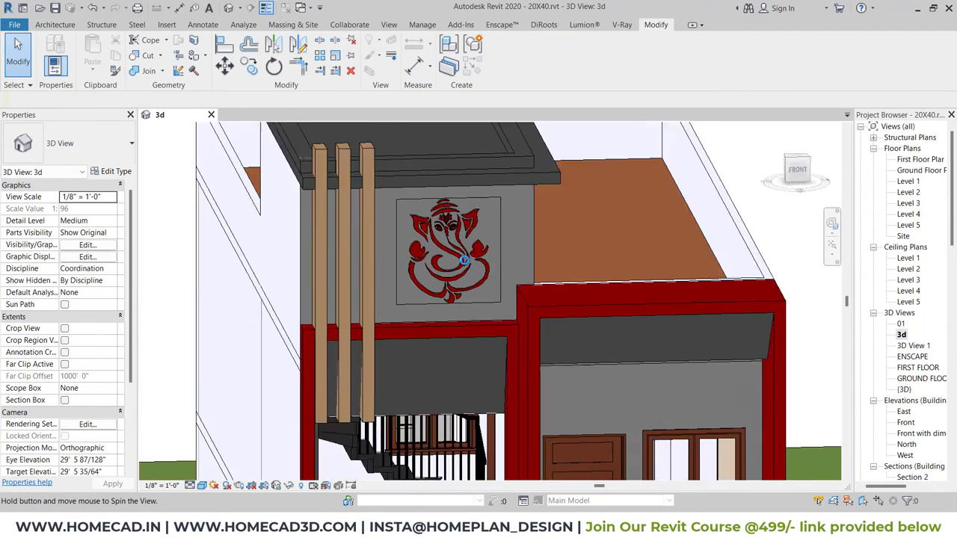
left_click(482, 219)
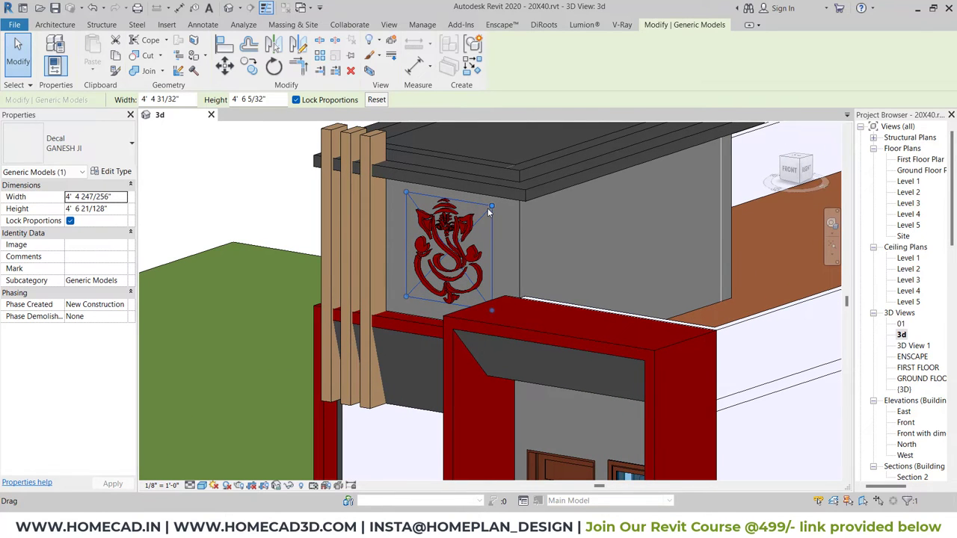
key("Escape")
mouse_move(476, 254)
middle_mouse_down("shift")
mouse_move(479, 292)
mouse_move(622, 282)
middle_mouse_up("shift")
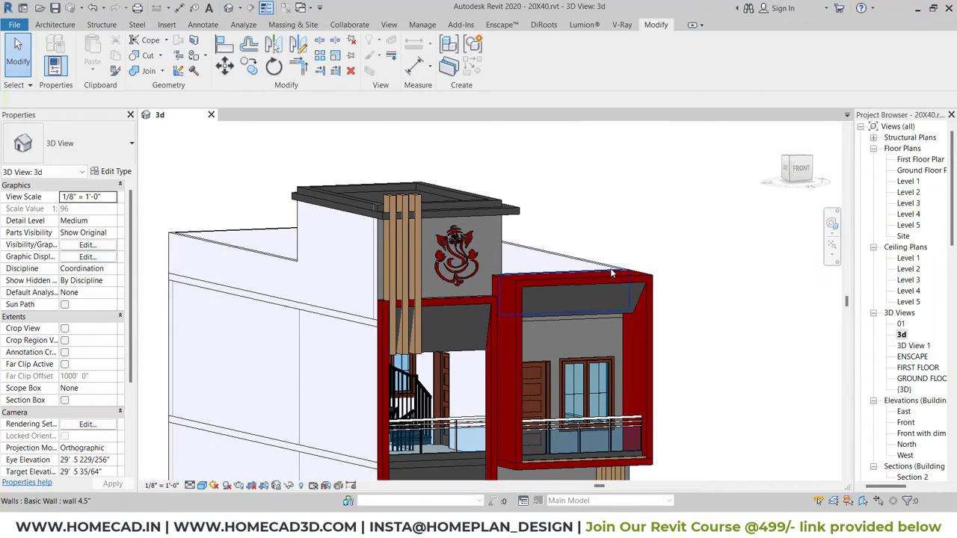
left_click(465, 255)
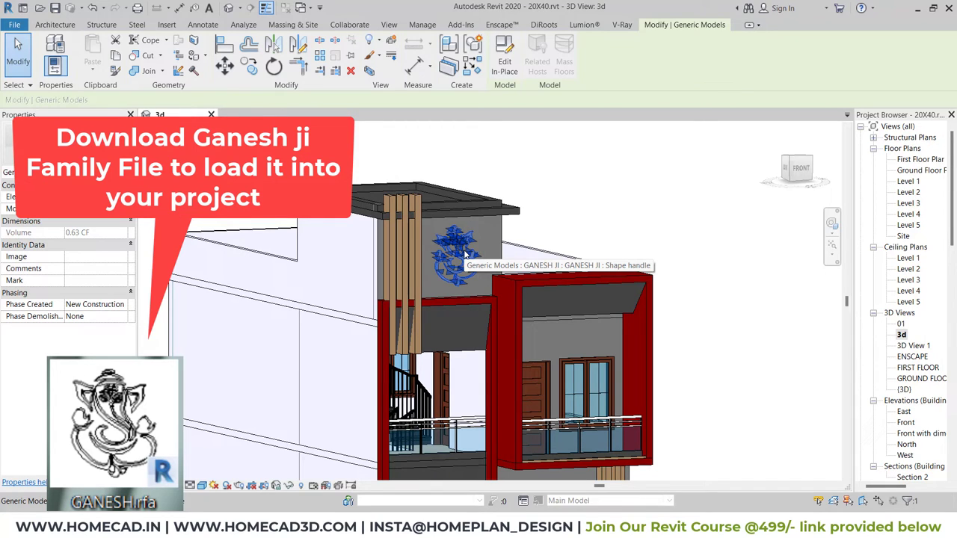
middle_click_drag(535, 240, 429, 258, "shift")
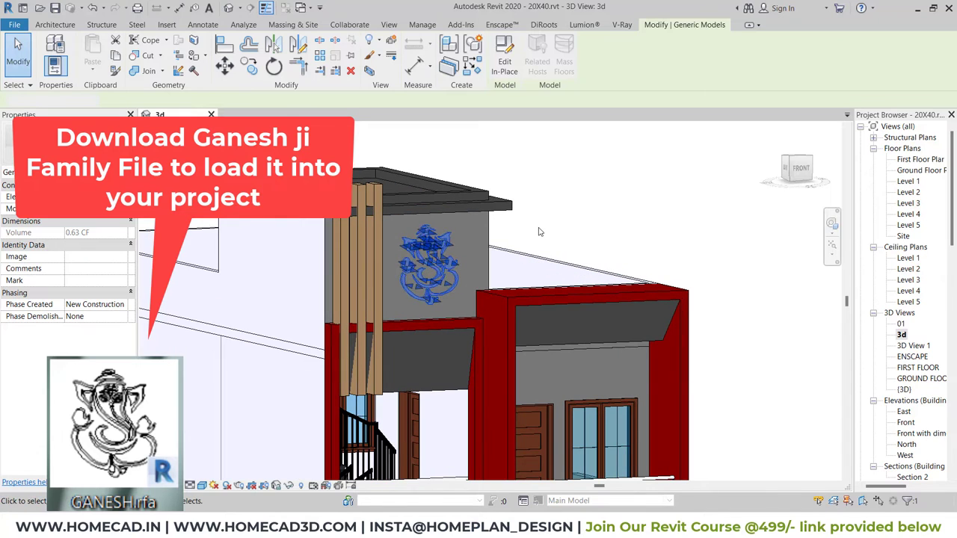
key("Escape")
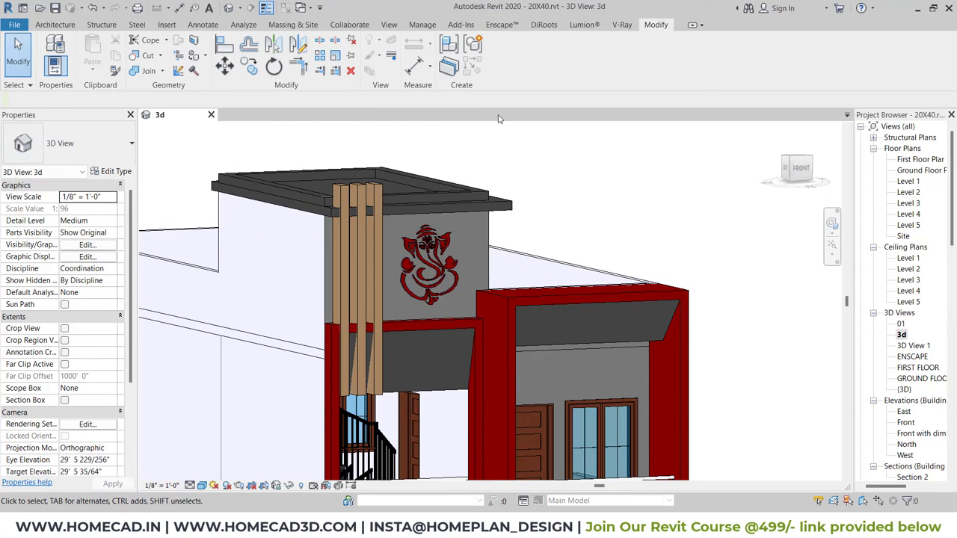
Set the ENSCAPE view as Enscape's active rendering view
left_click(501, 24)
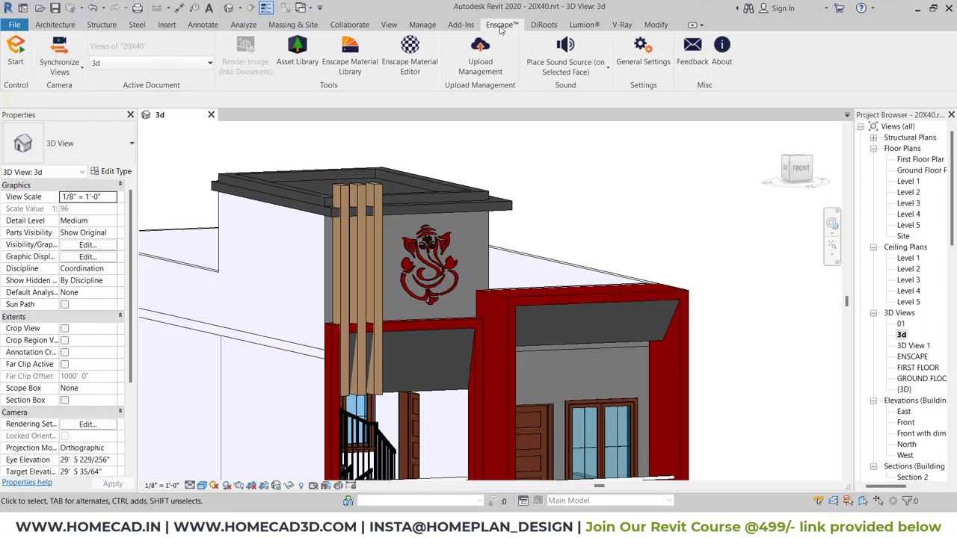
left_click(139, 62)
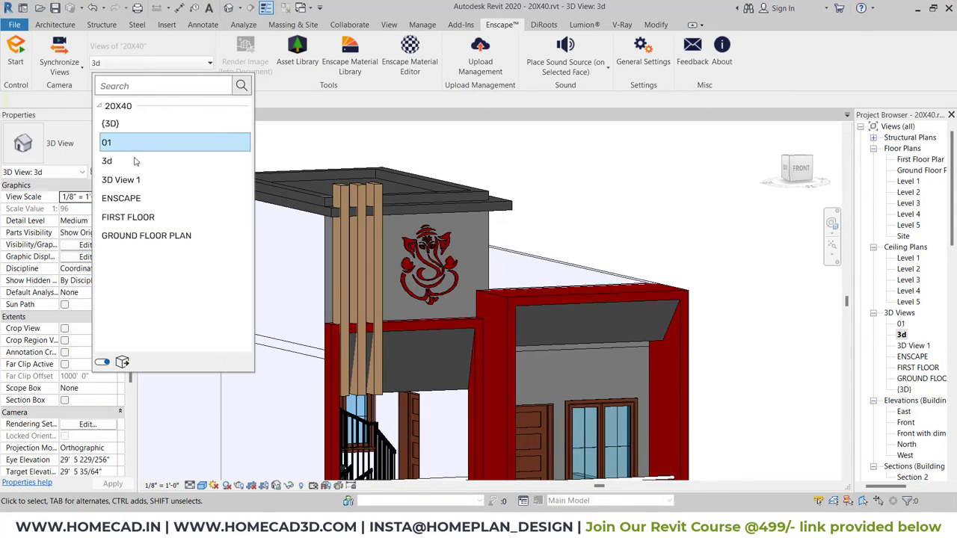
left_click(225, 198)
left_click(13, 52)
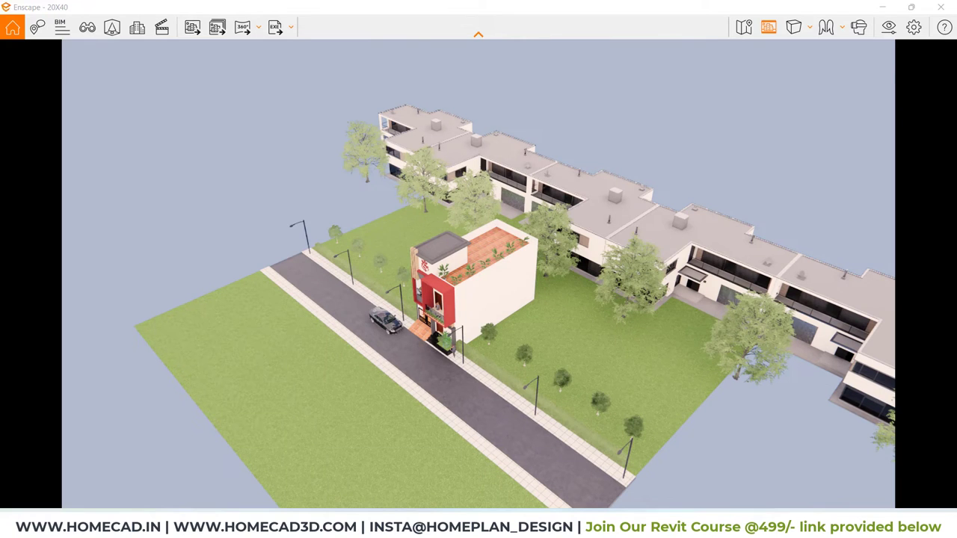
Zoom the Enscape camera from the aerial view toward the red Ganesh emblem
scroll(426, 269, "down", 5)
scroll(426, 269, "down", 5)
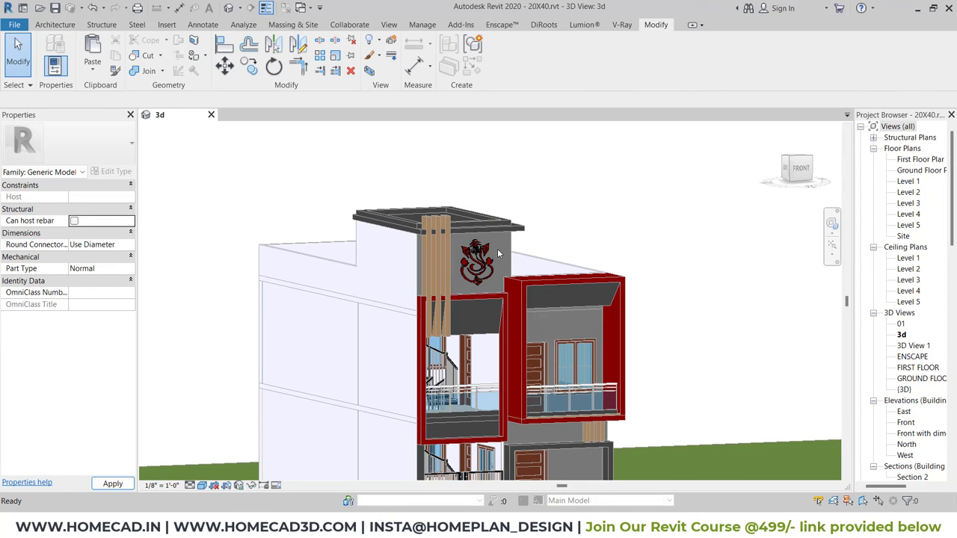
Delete the old Ganesh emblem from the upper front wall
scroll(480, 255, "up", 2)
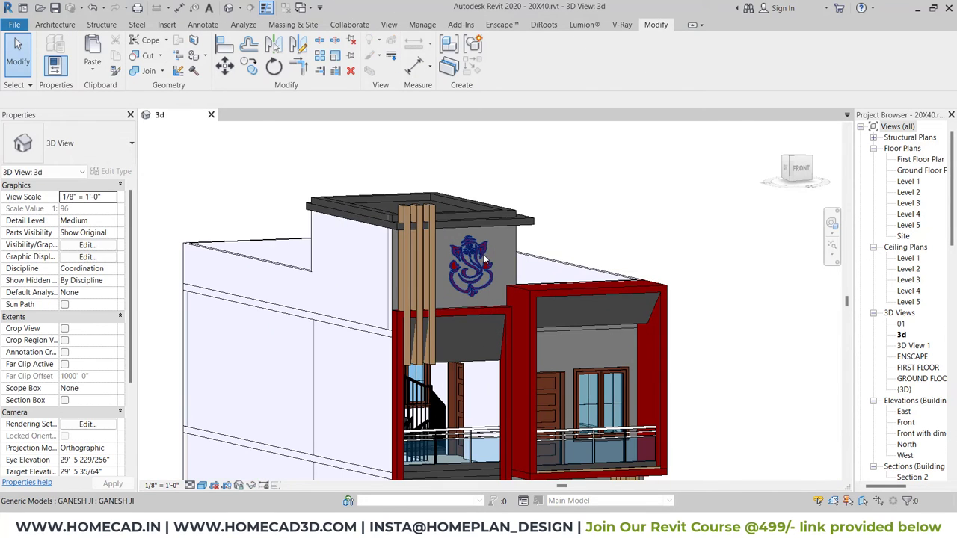
left_click(484, 258)
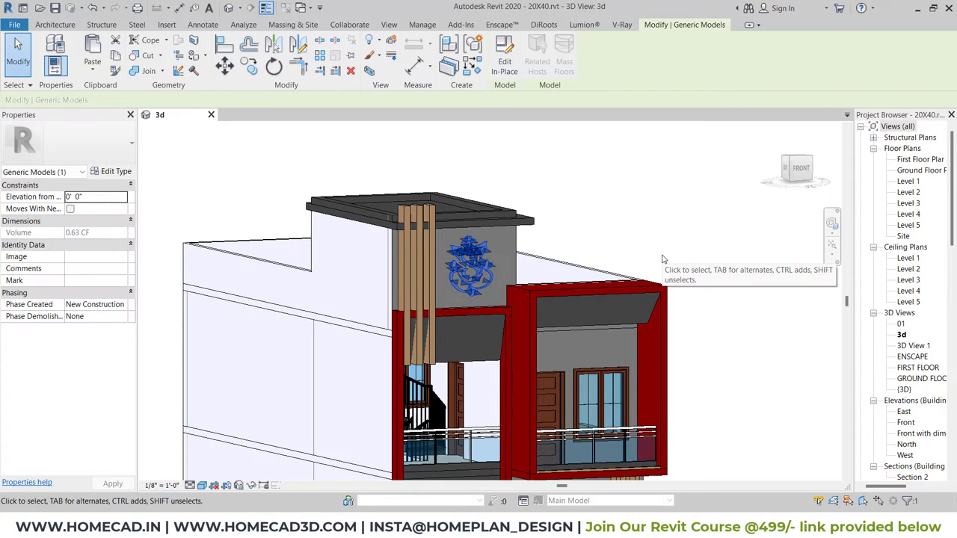
key("Delete")
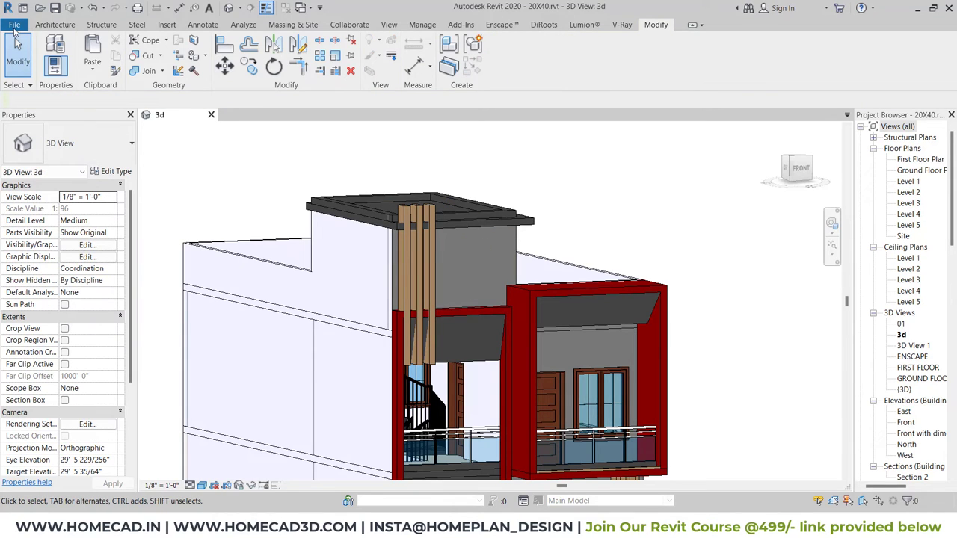
Start placing a loadable component from Architecture > Component
left_click(14, 24)
left_click(54, 25)
left_click(55, 25)
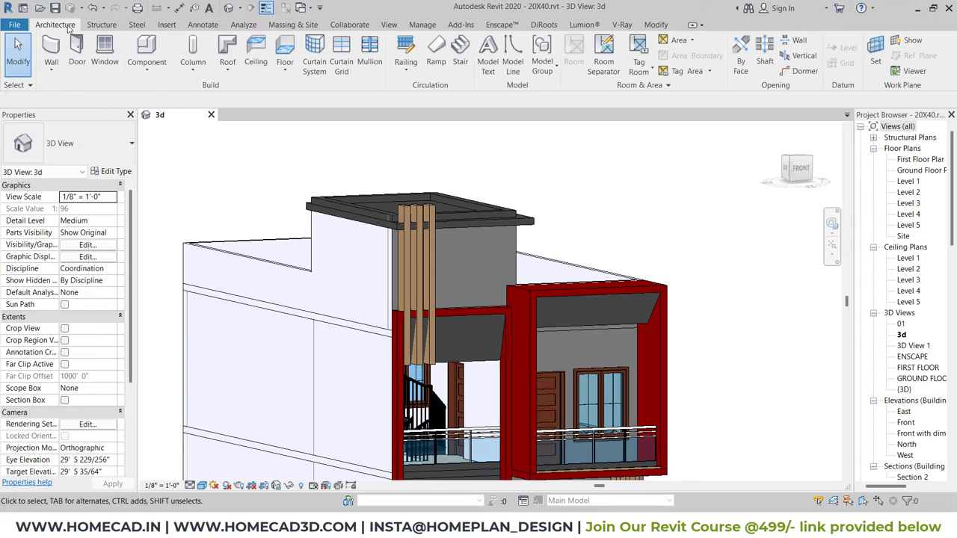
left_click(147, 75)
left_click(186, 87)
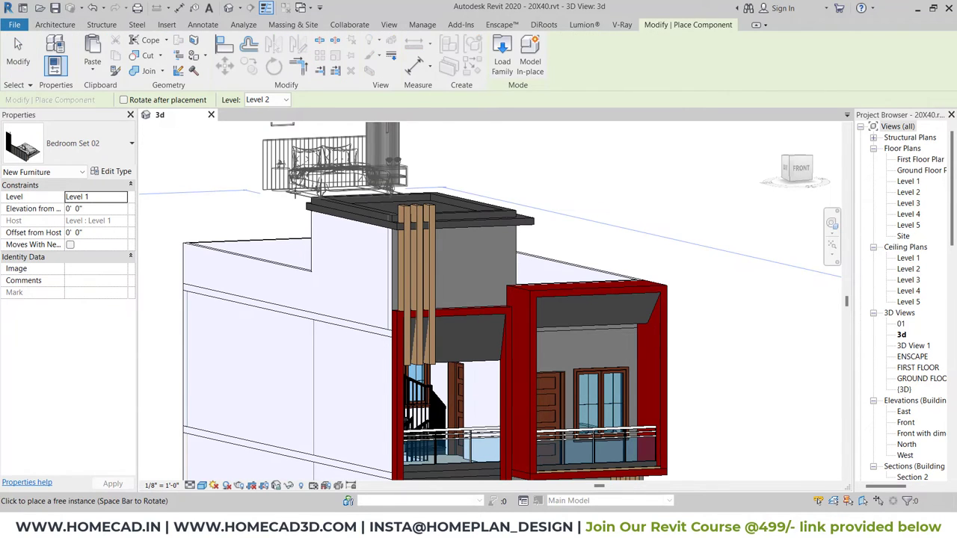
Load GANESH.rfa from the Desktop and place one GANESH instance in the 3D view
left_click(502, 56)
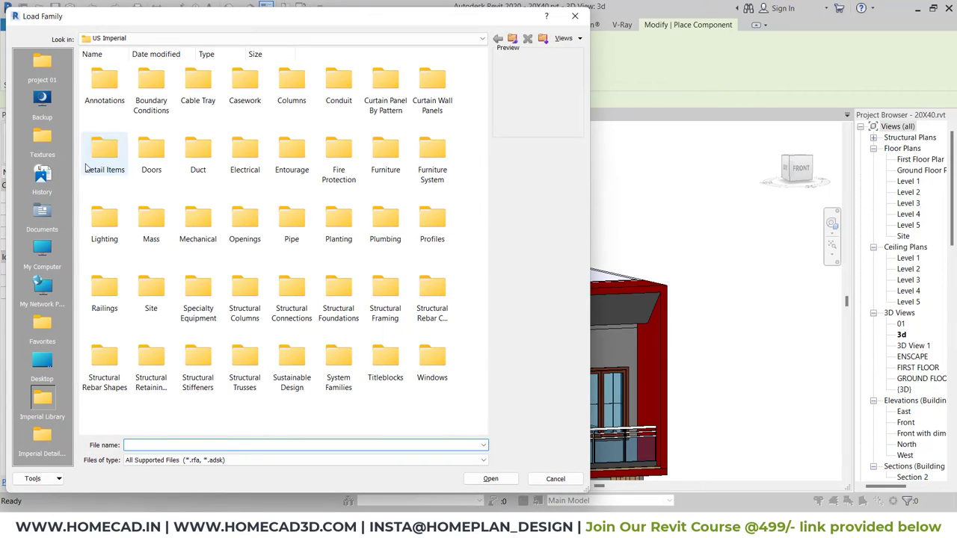
left_click(54, 369)
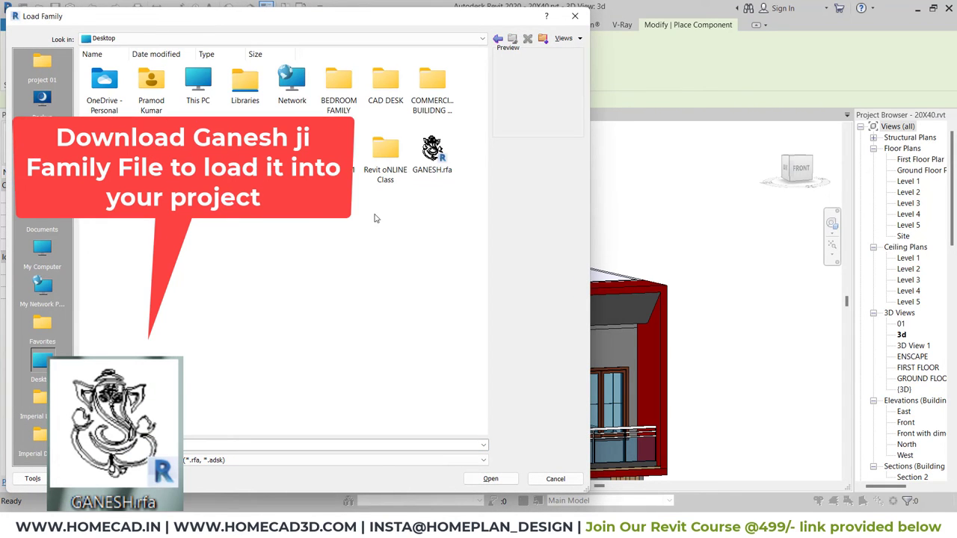
left_click(432, 156)
left_click(490, 479)
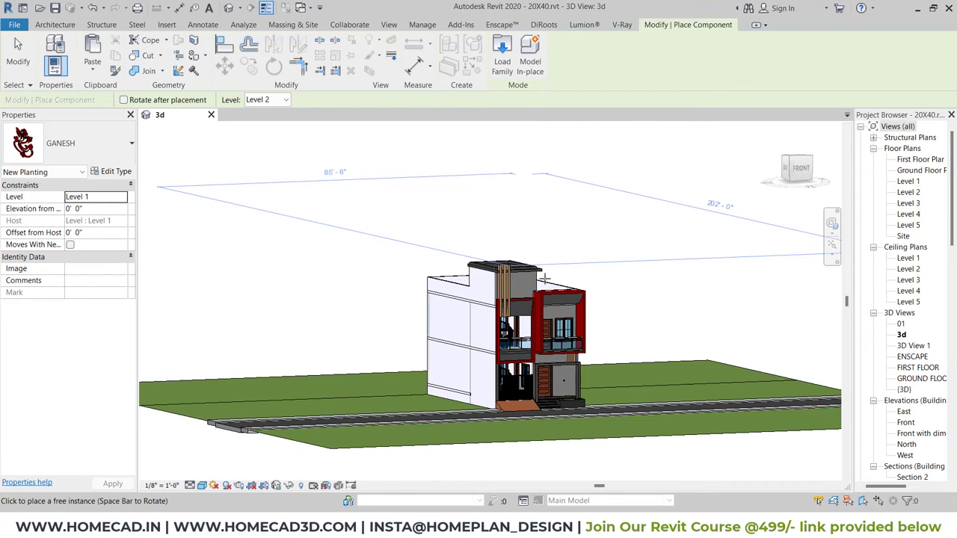
left_click(565, 267)
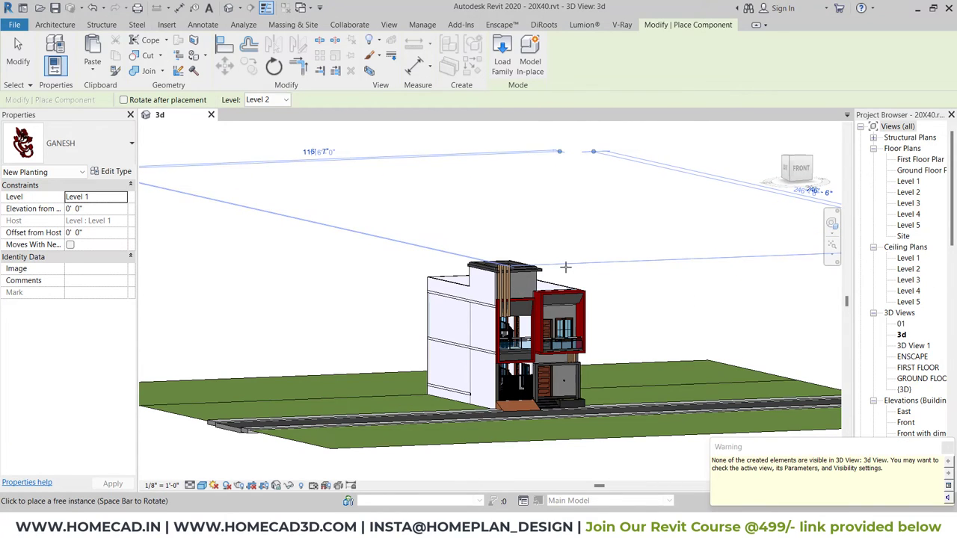
Turn on the Planting category in Visibility/Graphics, then select the GANESH and orbit to it
key("Escape")
key("Escape")
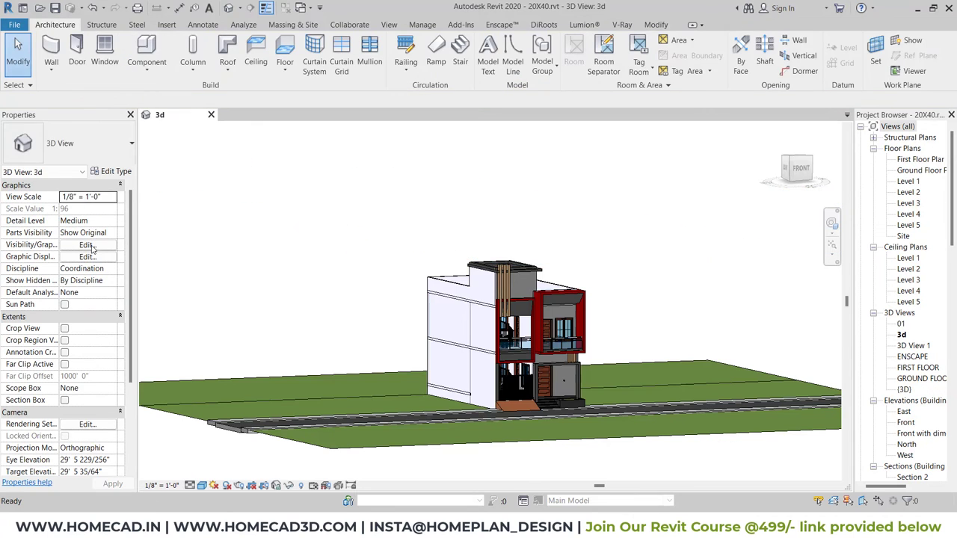
left_click(87, 245)
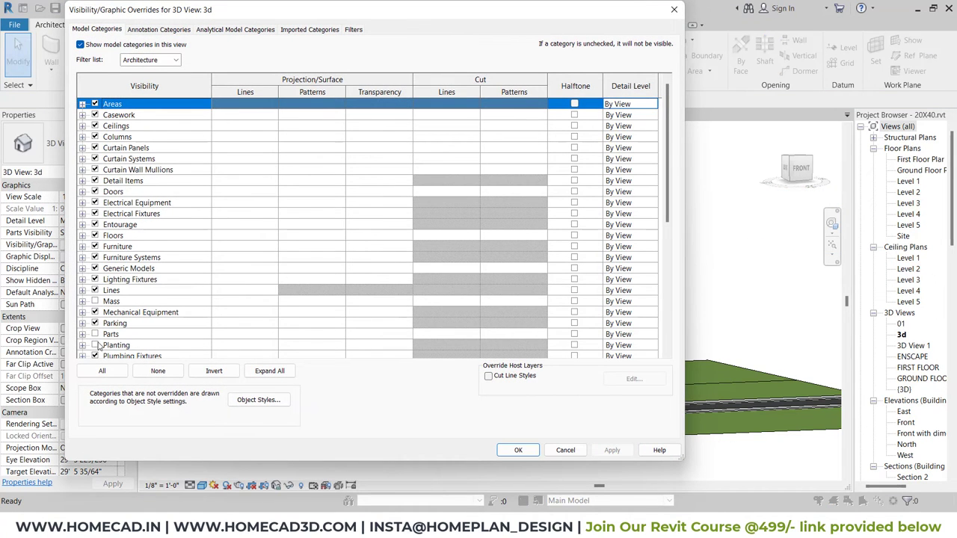
left_click(95, 345)
left_click(519, 450)
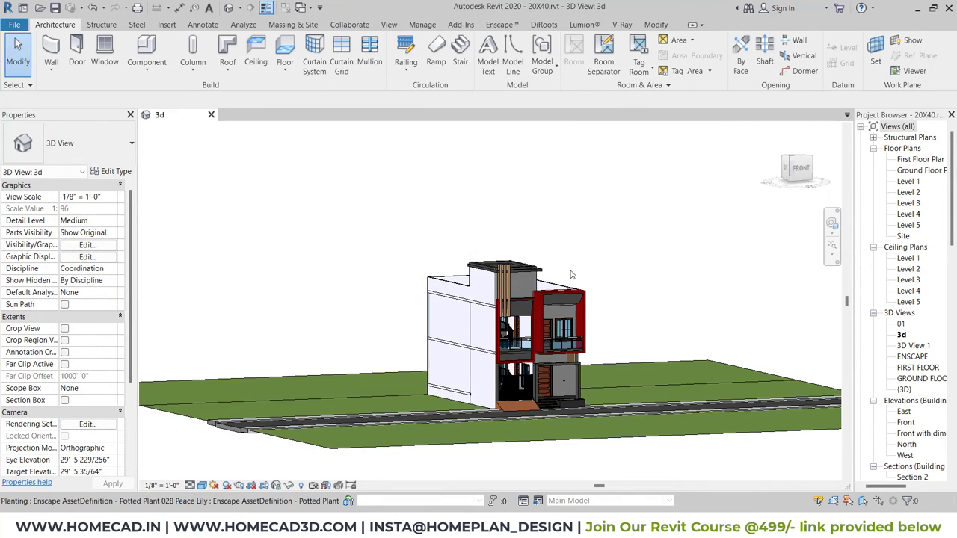
left_click(572, 143)
mouse_move(572, 143)
middle_mouse_down("shift")
mouse_move(697, 260)
mouse_move(416, 297)
middle_mouse_up("shift")
Move the GANESH with MV to the building's front edge
key("m")
key("v")
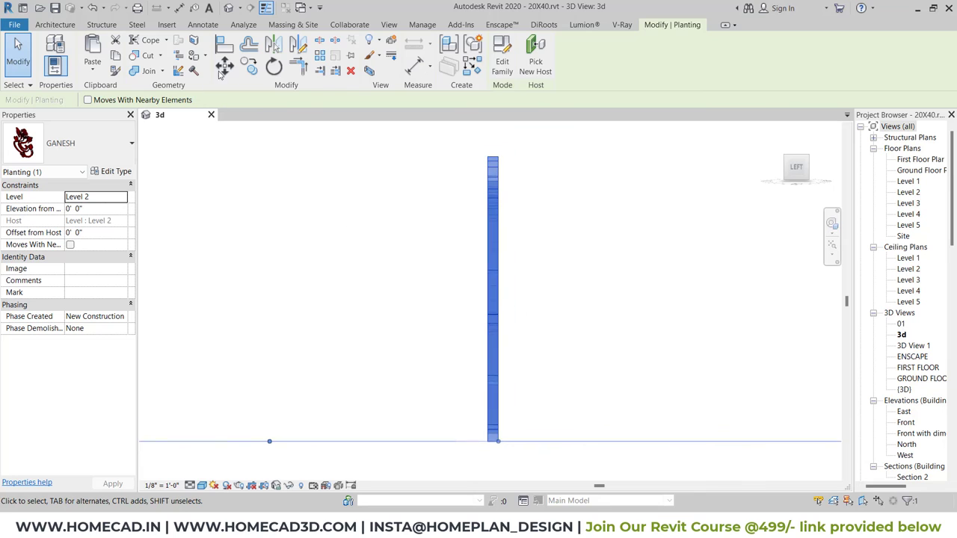
left_click(486, 192)
scroll(505, 243, "down", 3)
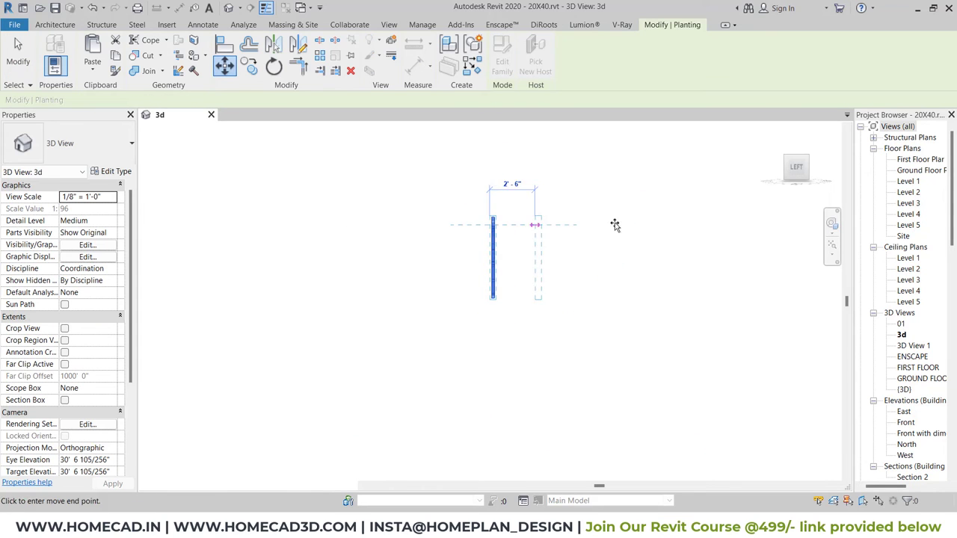
mouse_move(711, 224)
middle_mouse_down()
mouse_move(265, 219)
mouse_move(273, 214)
middle_mouse_up()
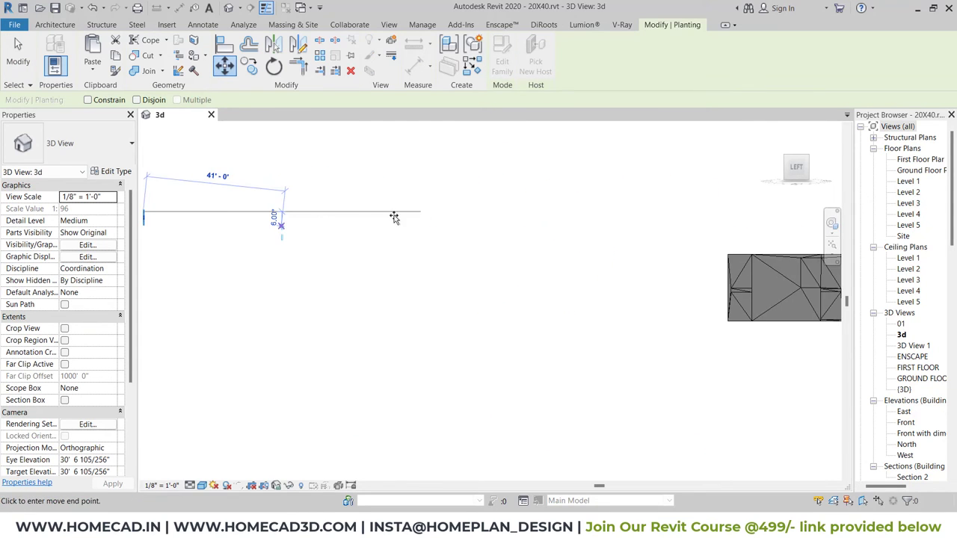
middle_click_drag(837, 202, 658, 198)
scroll(565, 222, "up", 2)
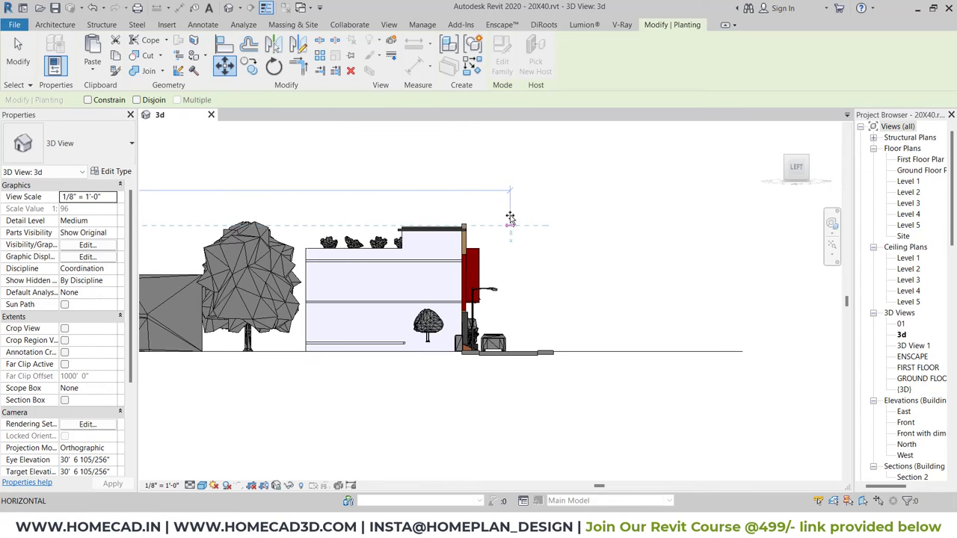
scroll(523, 220, "up", 6)
left_click(426, 240)
scroll(453, 264, "down", 5)
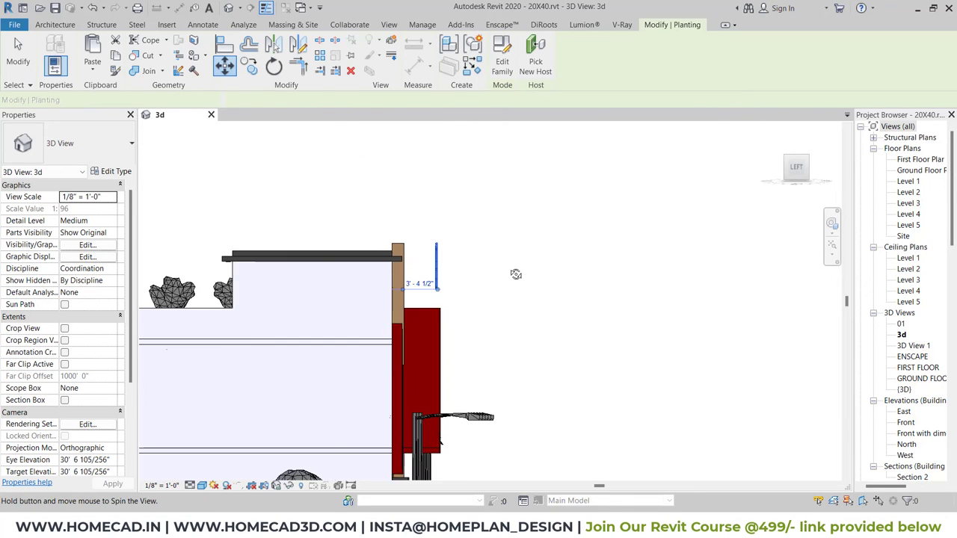
scroll(514, 273, "down", 5)
View the GANESH from the FRONT, pan to the house and reselect it near the upper front wall
left_click(806, 169)
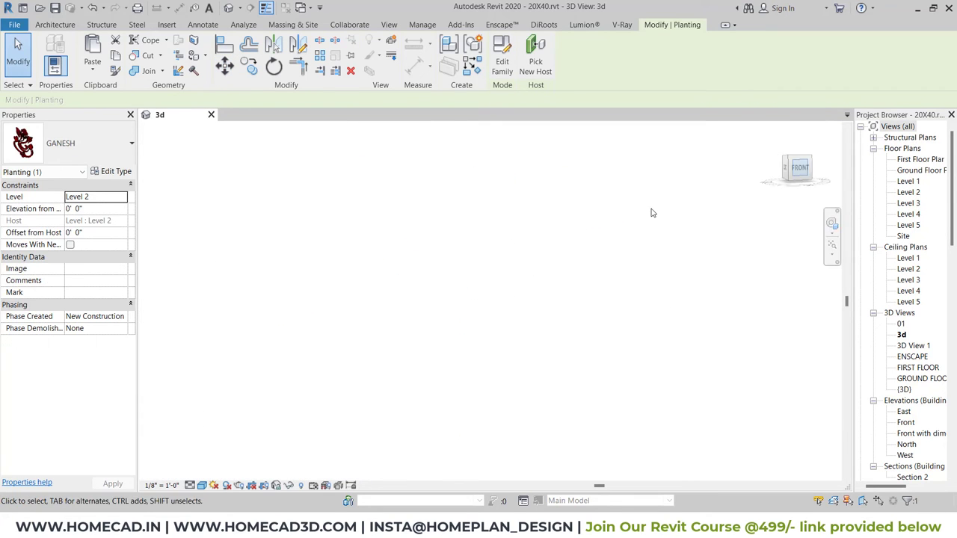
left_click(232, 71)
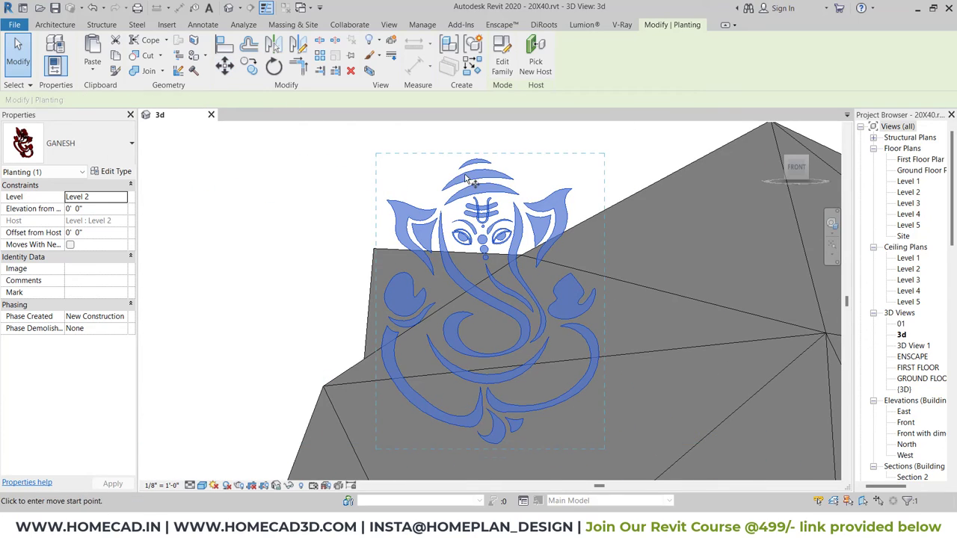
scroll(467, 185, "down", 5)
scroll(467, 190, "down", 3)
scroll(479, 198, "down", 3)
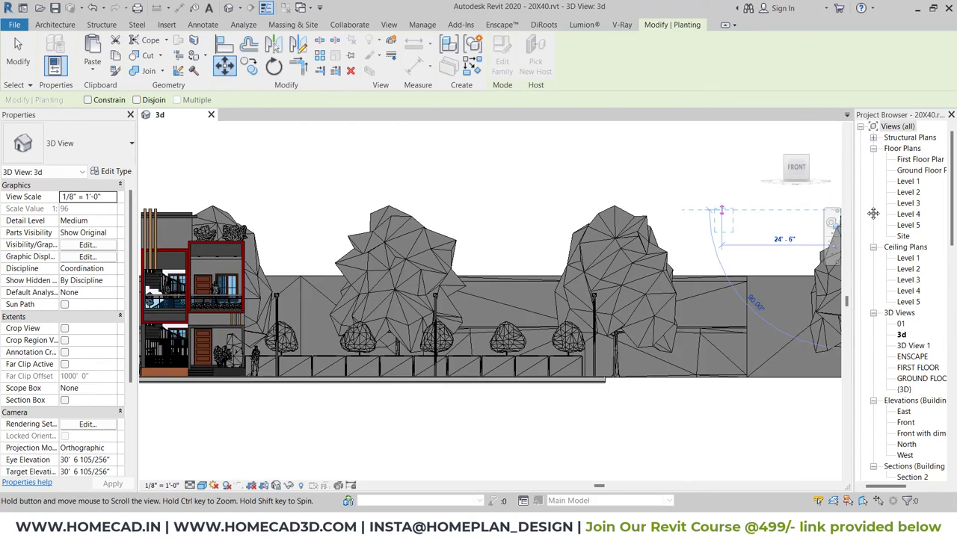
middle_click_drag(590, 202, 800, 209)
scroll(449, 224, "up", 3)
scroll(449, 224, "up", 2)
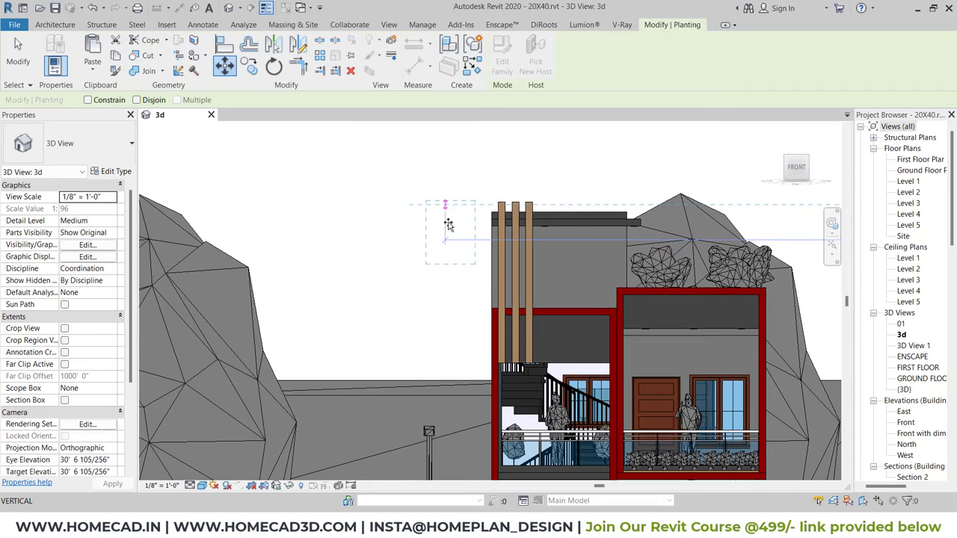
key("Escape")
middle_click_drag(570, 284, 745, 260, "shift")
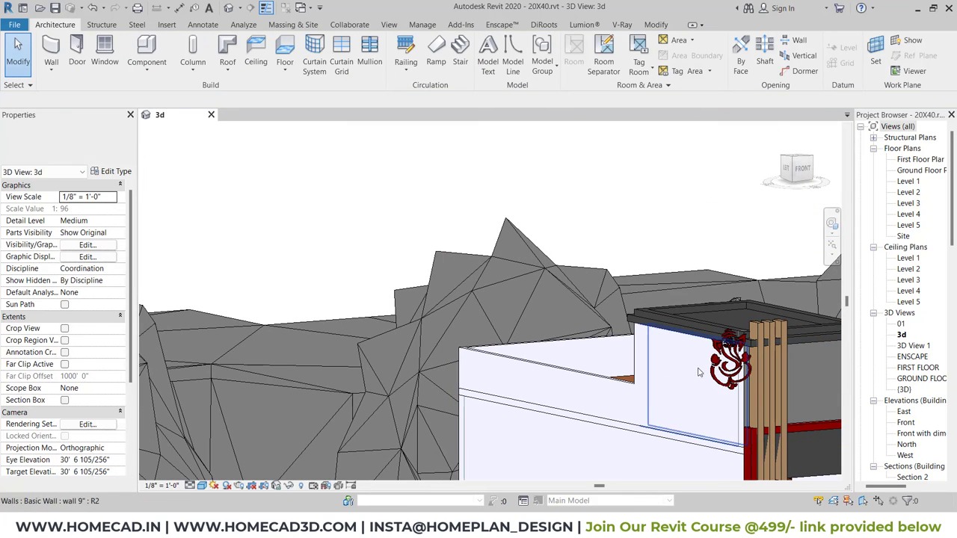
left_click(745, 260)
Using the LEFT view, move the GANESH against the wooden fins onto the upper front wall
left_click(785, 168)
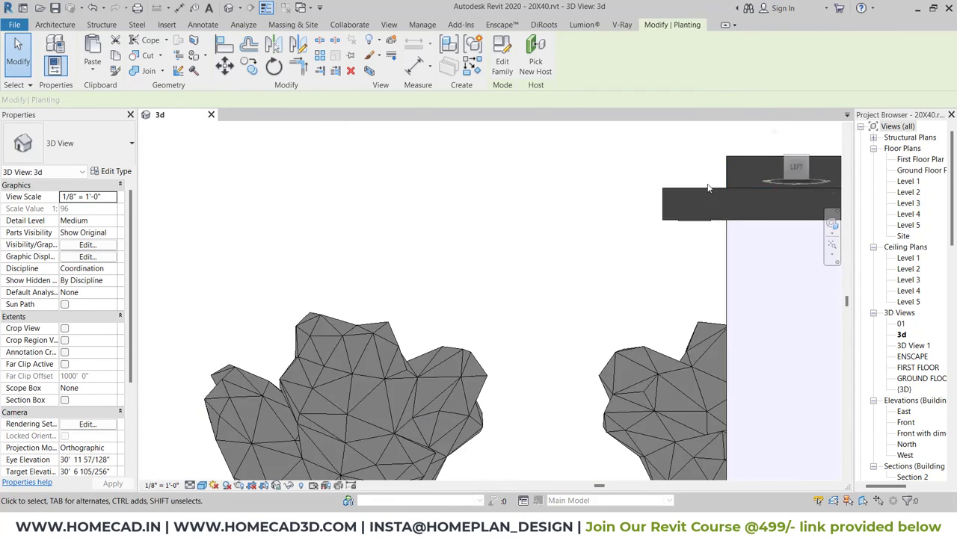
left_click(224, 66)
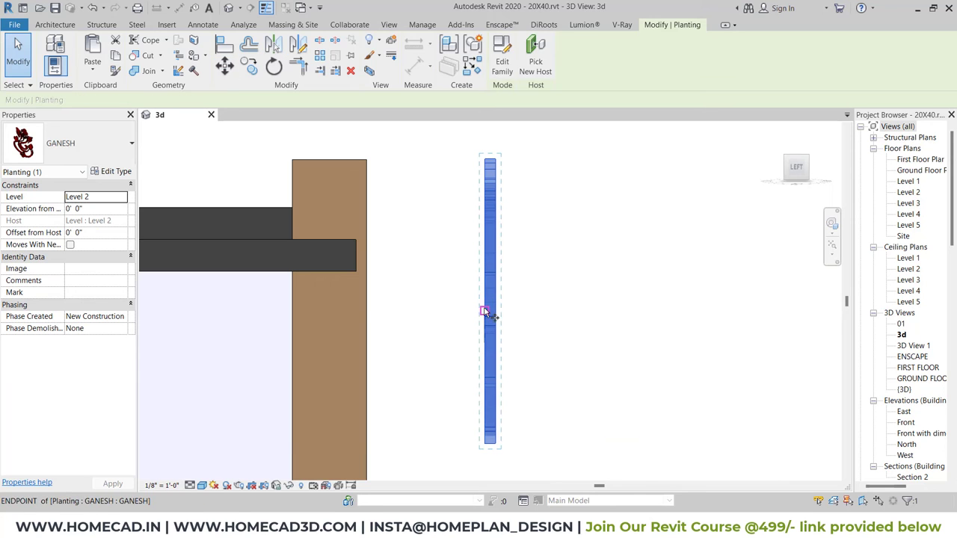
left_click(292, 311)
left_click(366, 310)
left_click(809, 173)
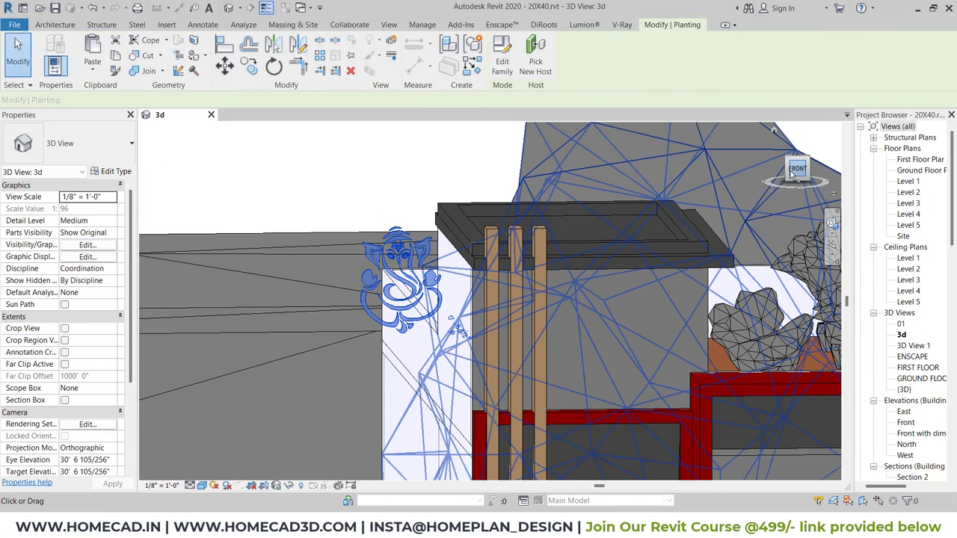
left_click(512, 295)
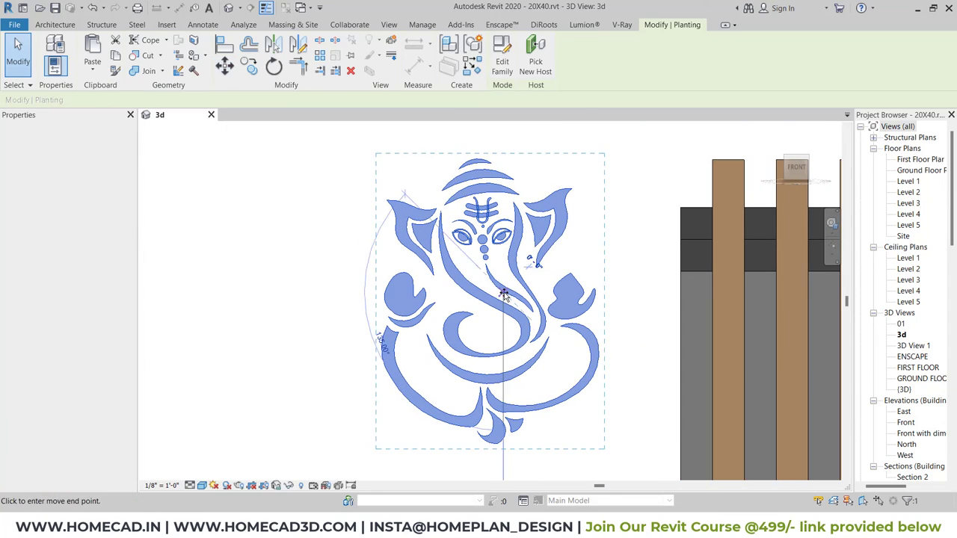
mouse_move(512, 295)
middle_mouse_down("shift")
mouse_move(573, 271)
mouse_move(736, 341)
mouse_move(506, 246)
middle_mouse_up("shift")
left_click(573, 271)
key("Escape")
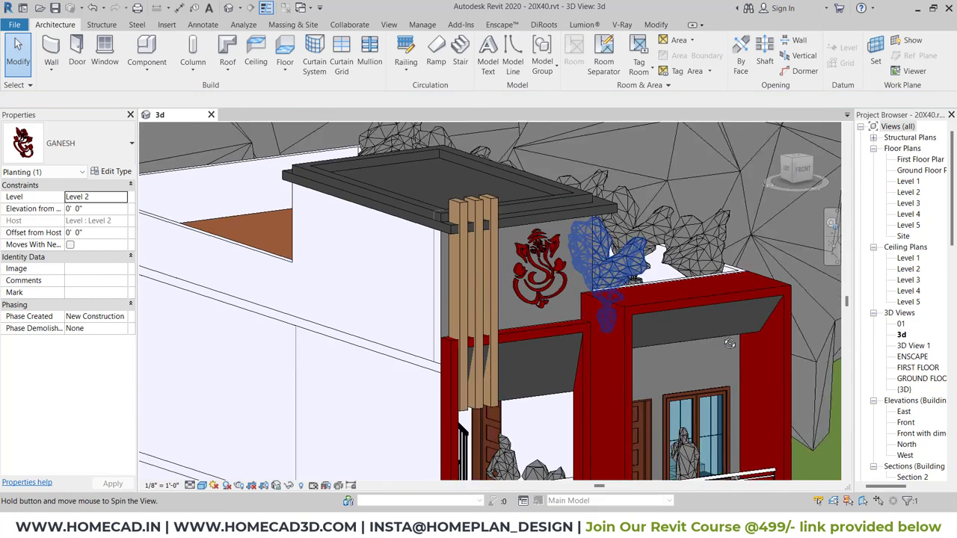